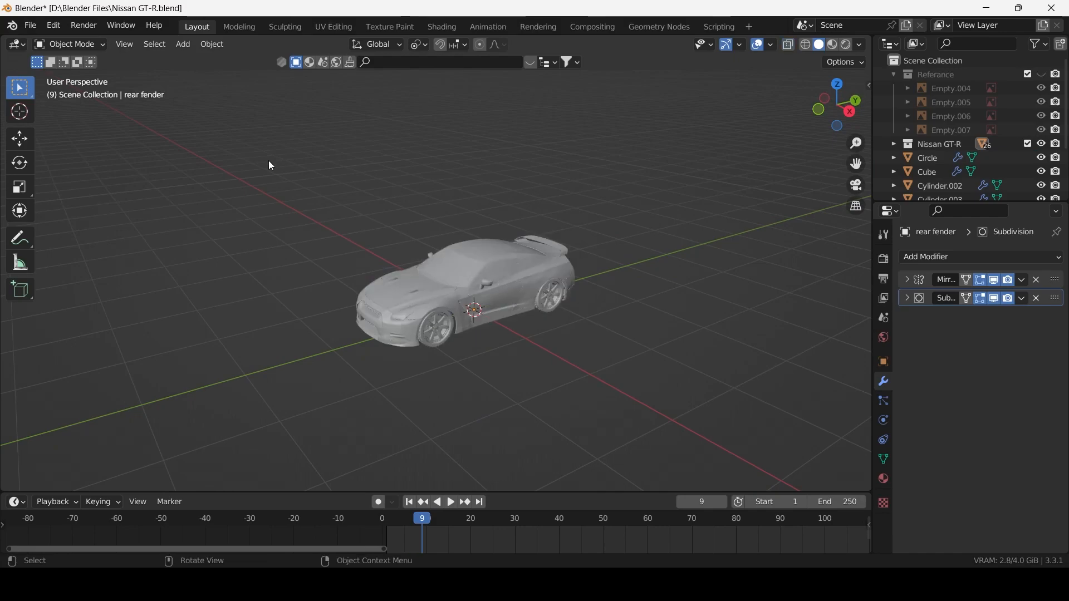
Step: Hide the visible car parts and add a text object at the world origin in front view
key("h")
key("KP_1")
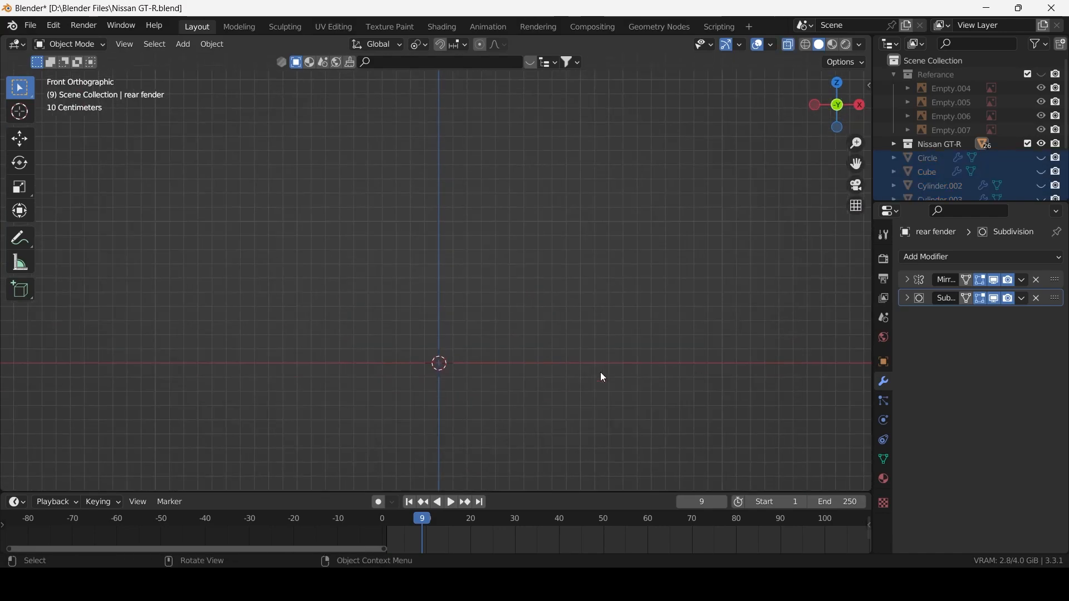
key("shift+a")
left_click(591, 344)
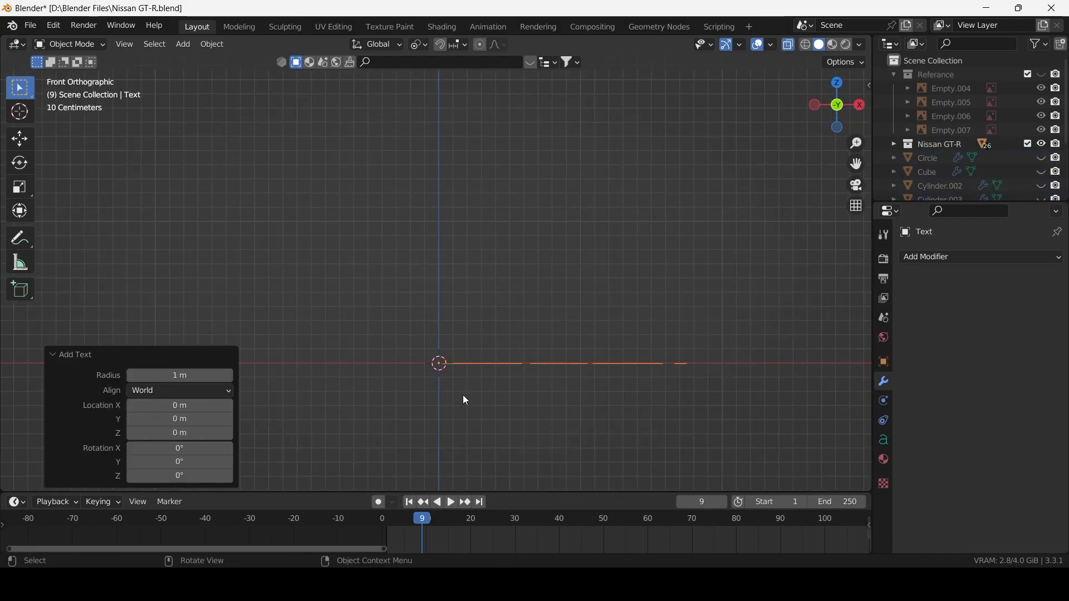
Step: Rotate the new text object 90° about the X axis so it stands upright
key("r")
key("x")
key("9")
key("0")
key("Return")
Step: Replace the default content of the text object with "GT"
key("Tab")
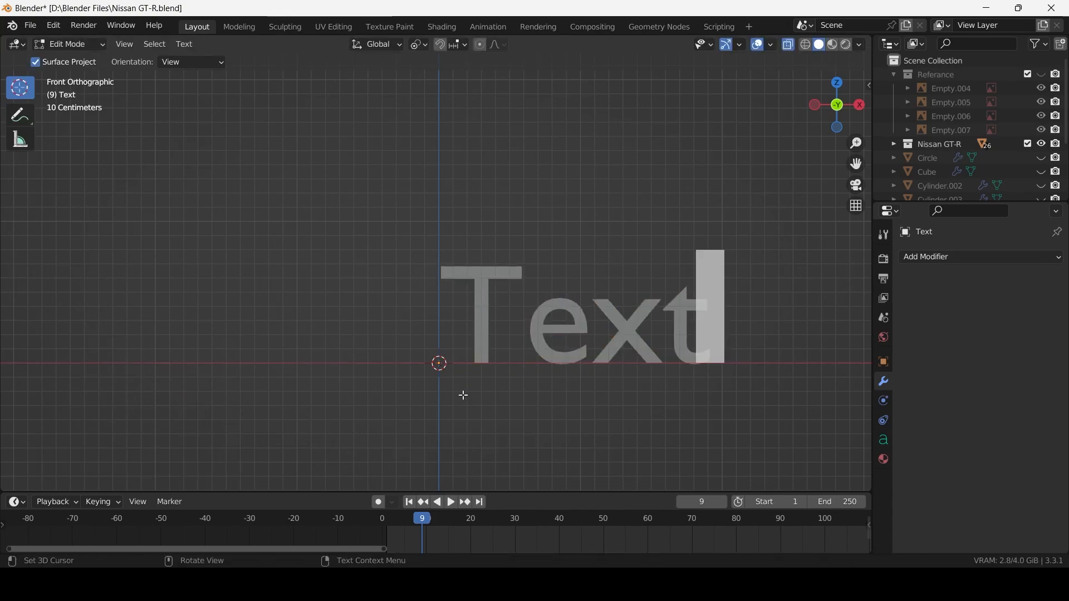
key("ctrl+BackSpace")
type("GT")
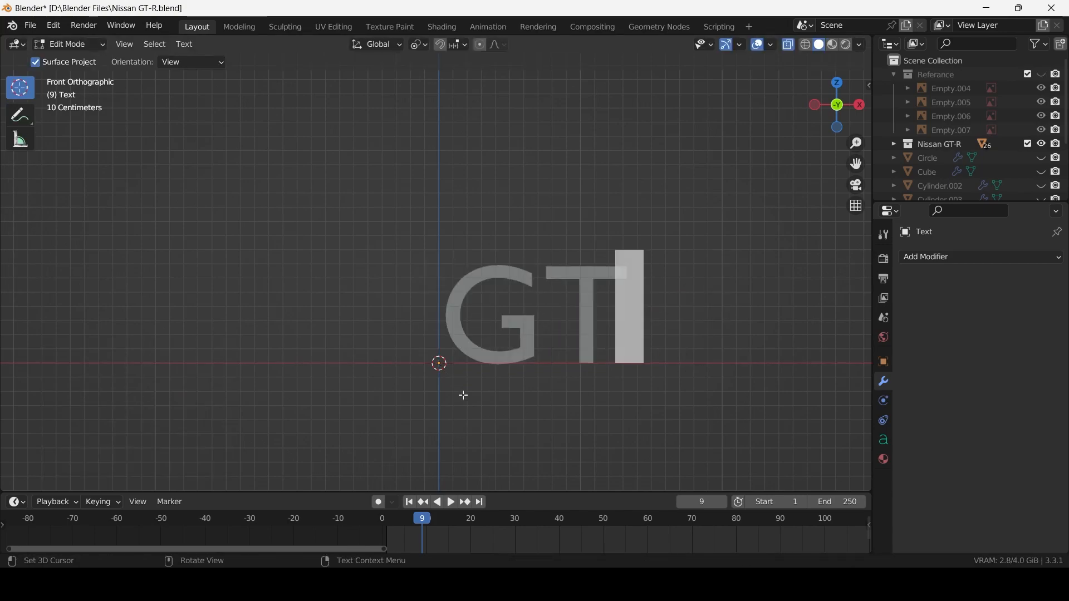
key("Tab")
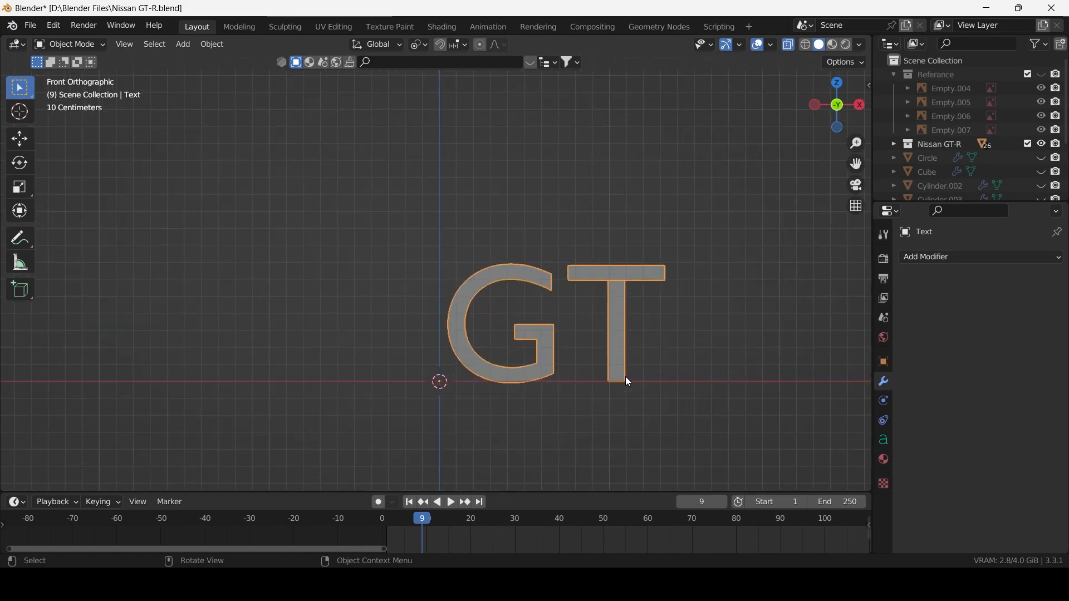
Step: Add a second text object at the origin and rotate it 90° about the X axis
scroll(625, 376, "down", 2)
key("shift+a")
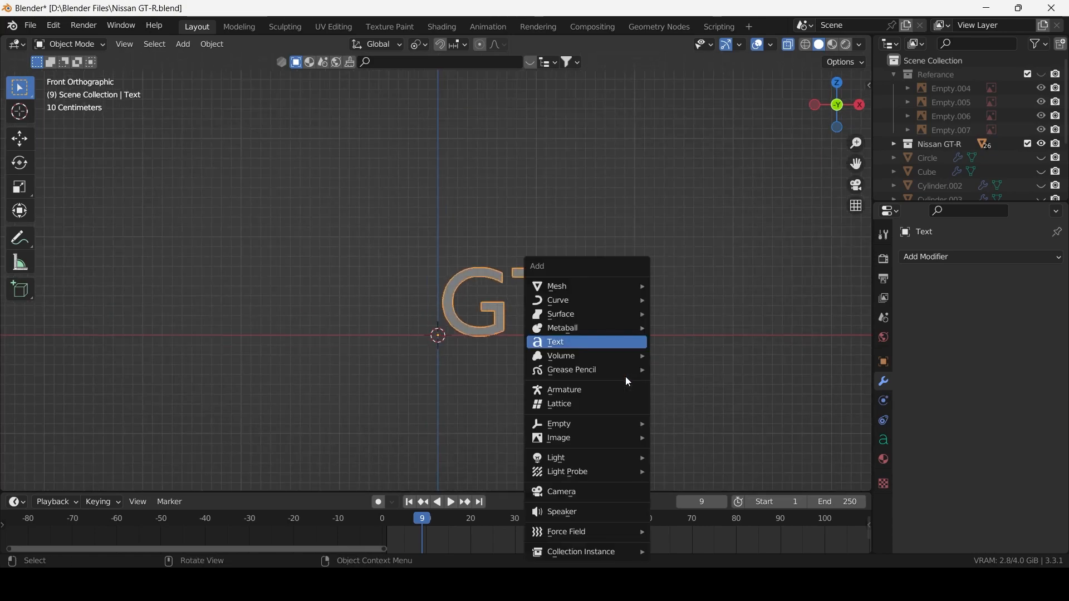
left_click(599, 343)
key("r")
key("x")
key("9")
key("0")
key("Return")
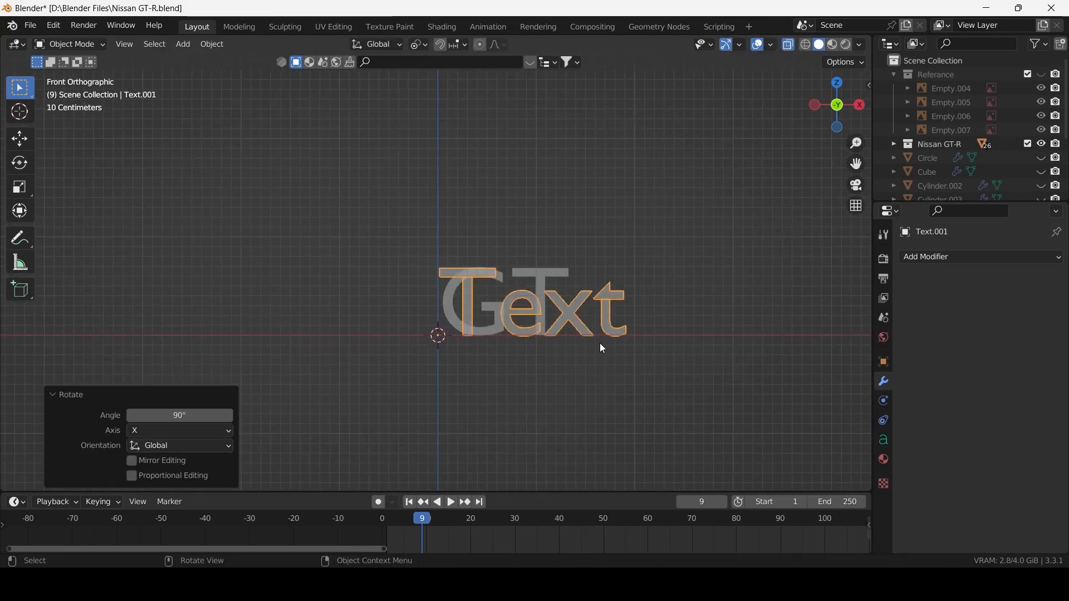
Step: Replace the second text object's default content with "R"
key("Tab")
key("ctrl+BackSpace")
type("R")
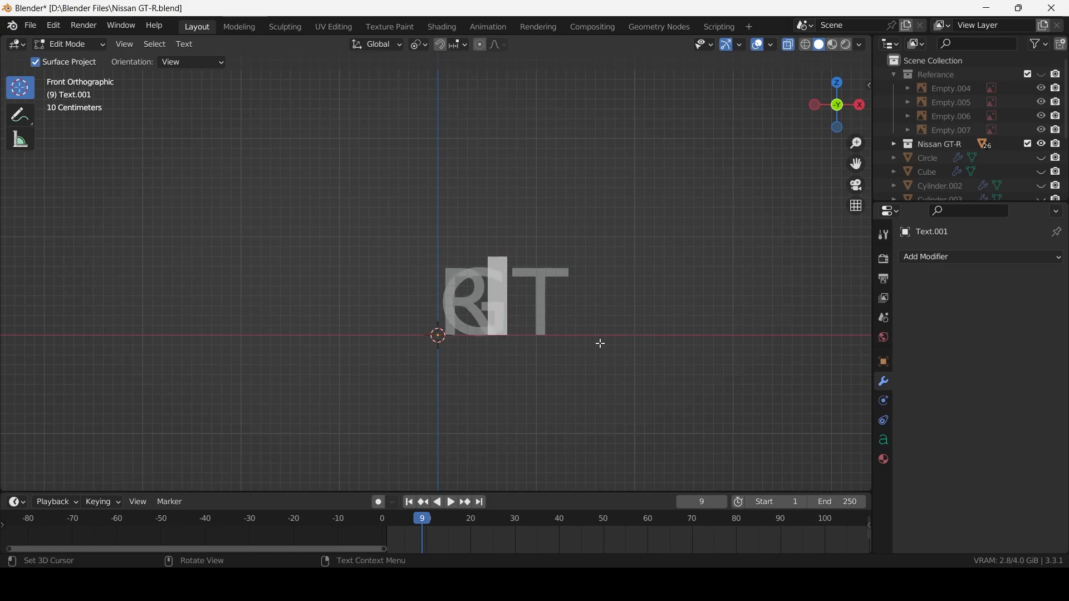
key("Tab")
Step: Move the R text about 0.7 m down along Z so it sits below GT
key("g")
key("z")
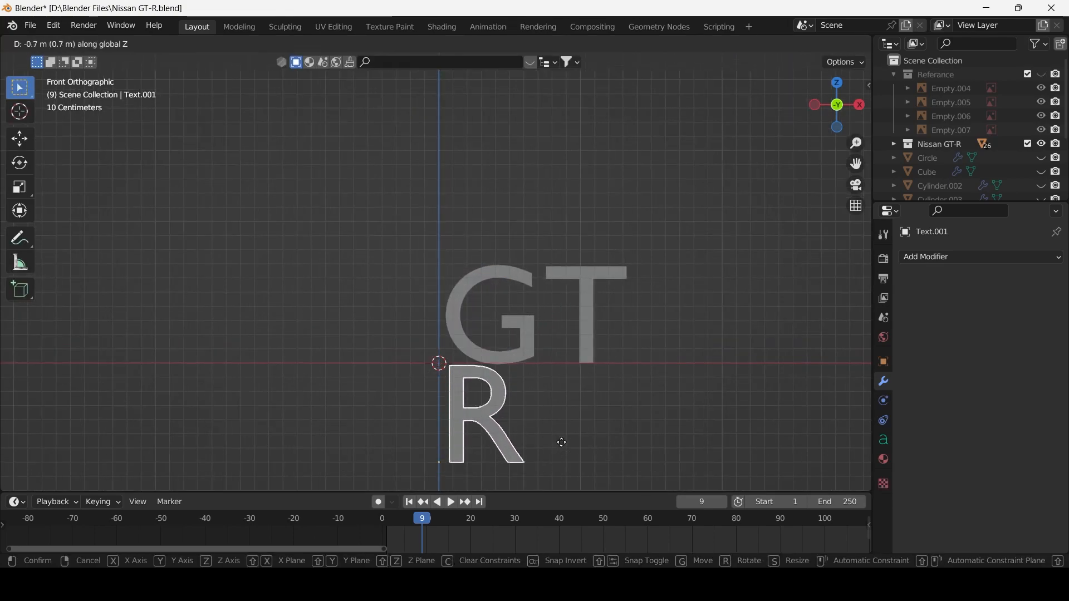
left_click(562, 443)
Step: Set the horizontal alignment of both the GT and the R text to Center
scroll(439, 390, "down", 3)
left_click(495, 313)
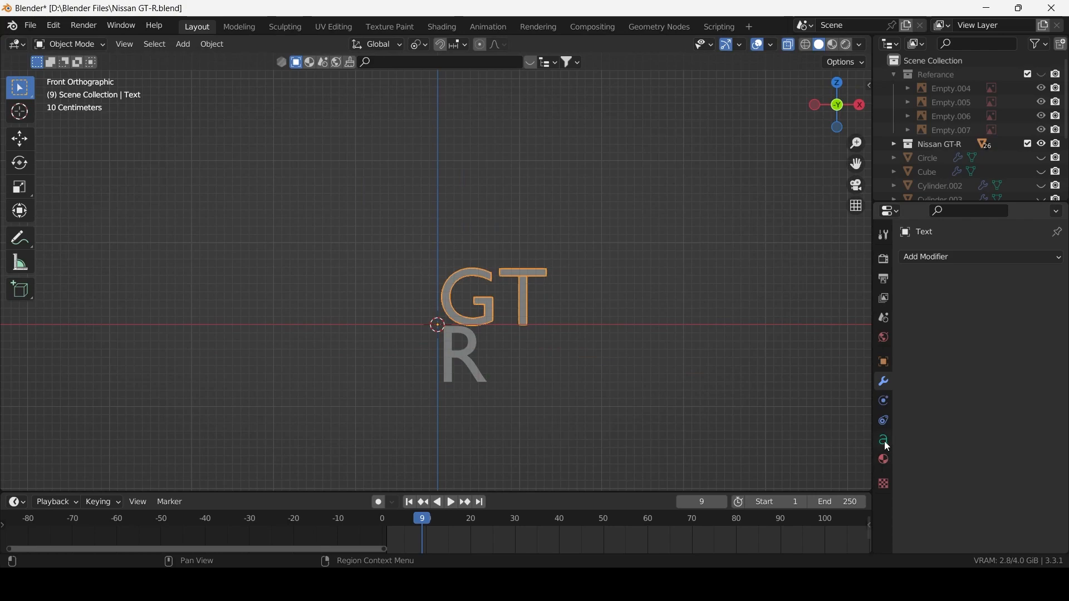
left_click(884, 441)
left_click(996, 478)
left_click(974, 439)
left_click(487, 376)
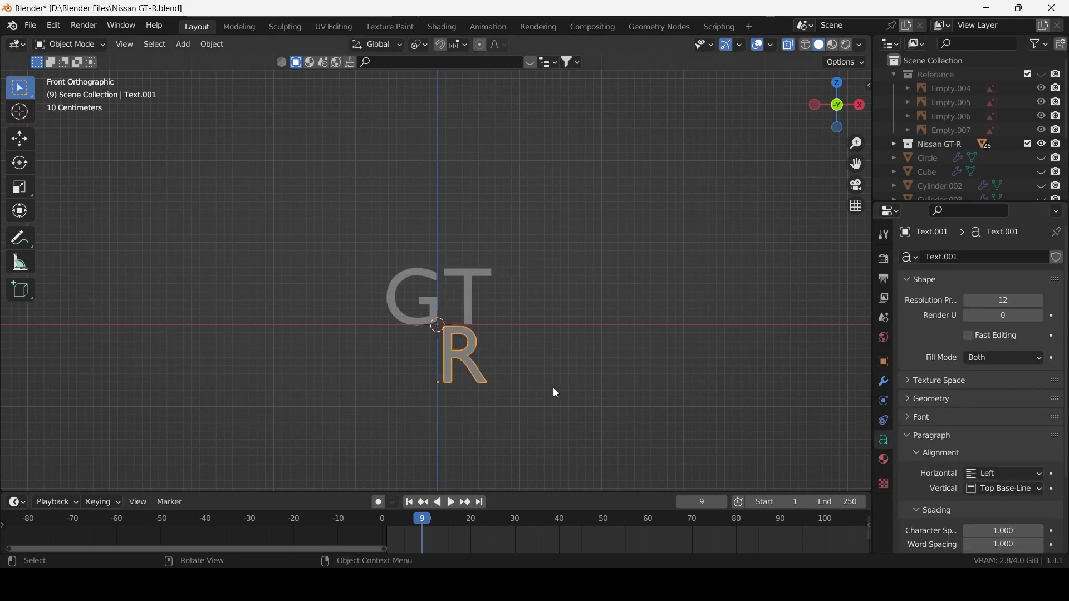
left_click(990, 474)
left_click(968, 450)
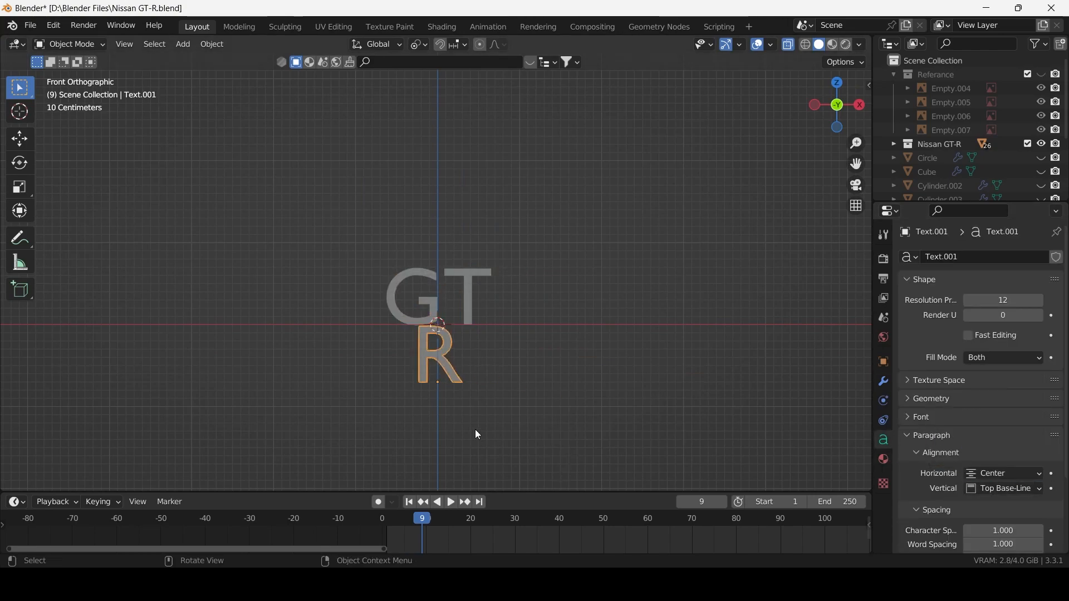
Step: Try Arial Black as the regular font of the R text
scroll(970, 399, "down", 4)
left_click(980, 330)
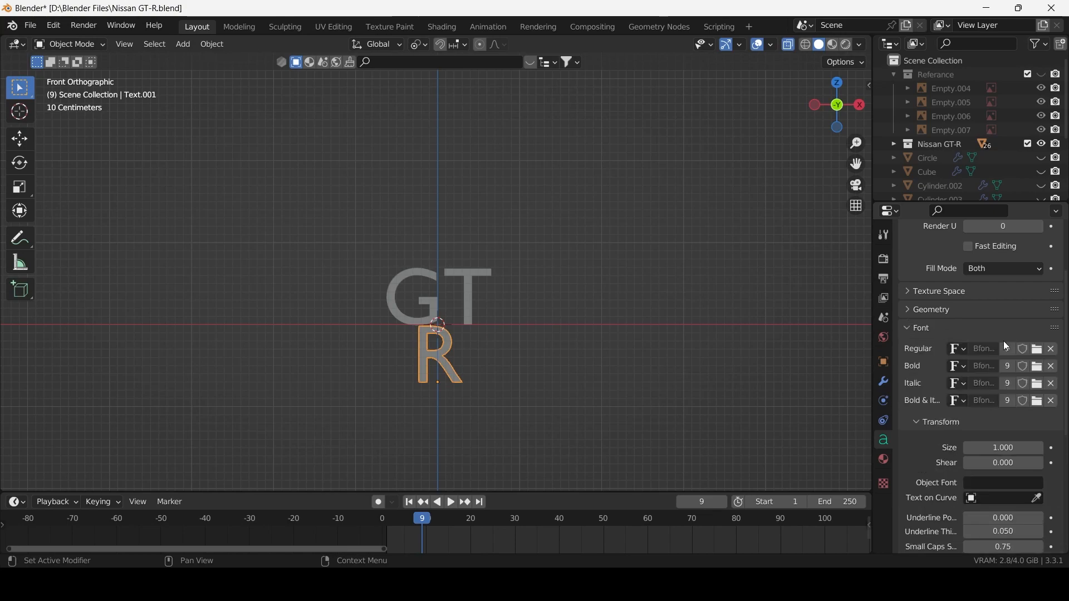
left_click(1039, 353)
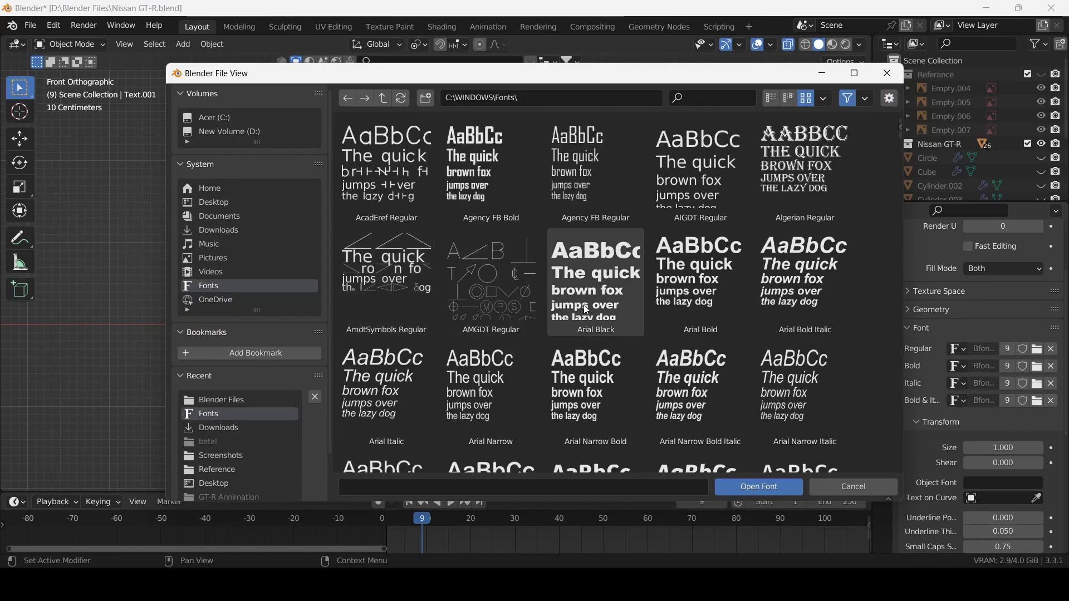
left_click(587, 310)
left_click(743, 487)
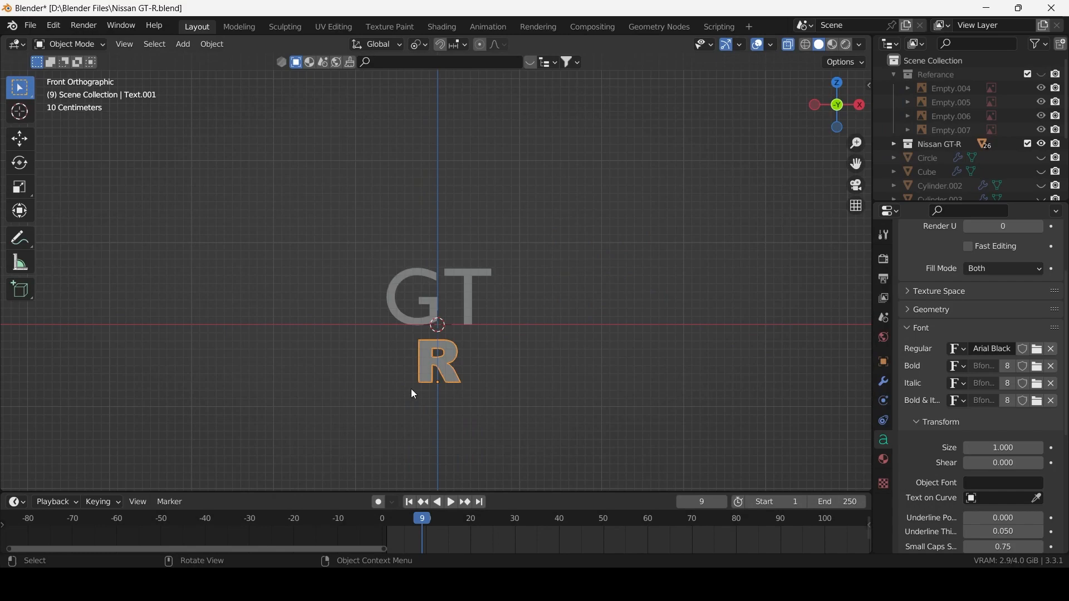
Step: Set the regular font of the GT text to Arial Black from the Windows fonts folder
left_click(468, 315)
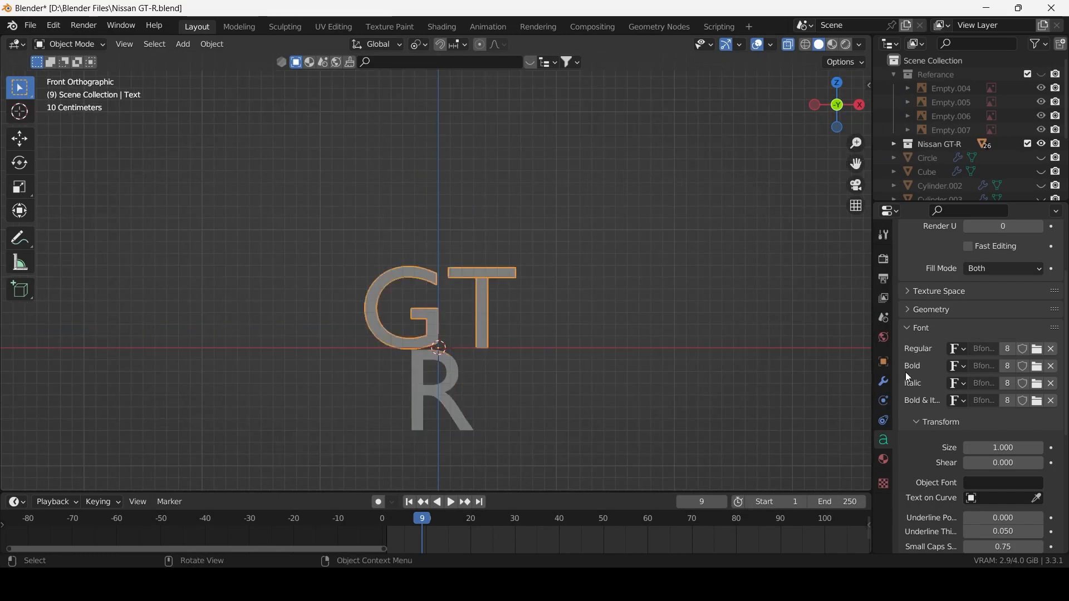
left_click(1039, 352)
left_click(602, 313)
left_click(774, 487)
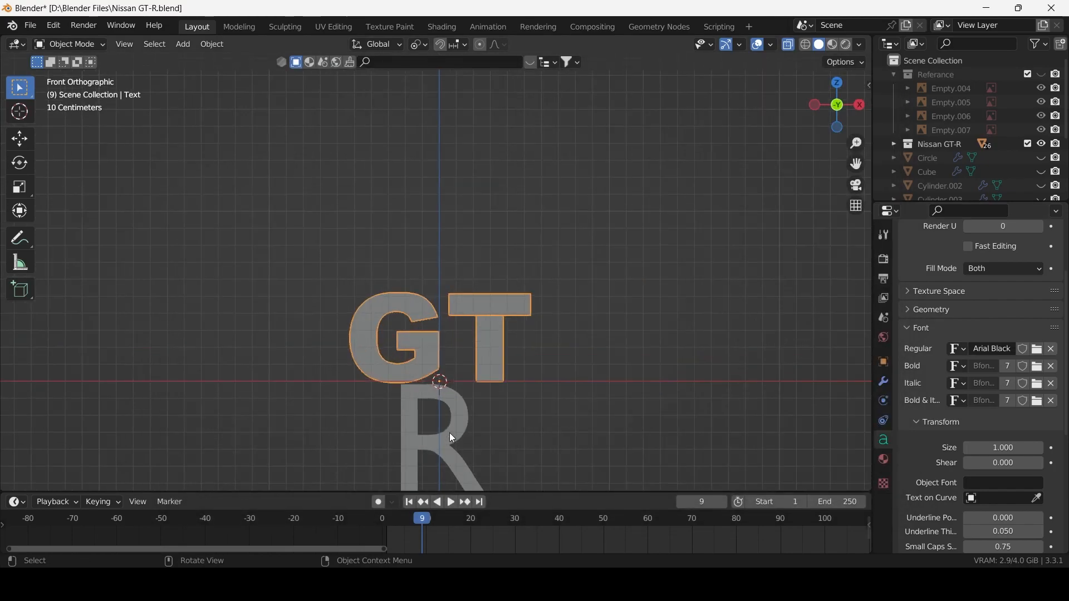
Step: Set the regular font of the R text to Bookman Old Style Bold
left_click(449, 434)
left_click(1039, 350)
scroll(658, 355, "down", 5)
scroll(738, 259, "down", 3)
scroll(738, 260, "down", 3)
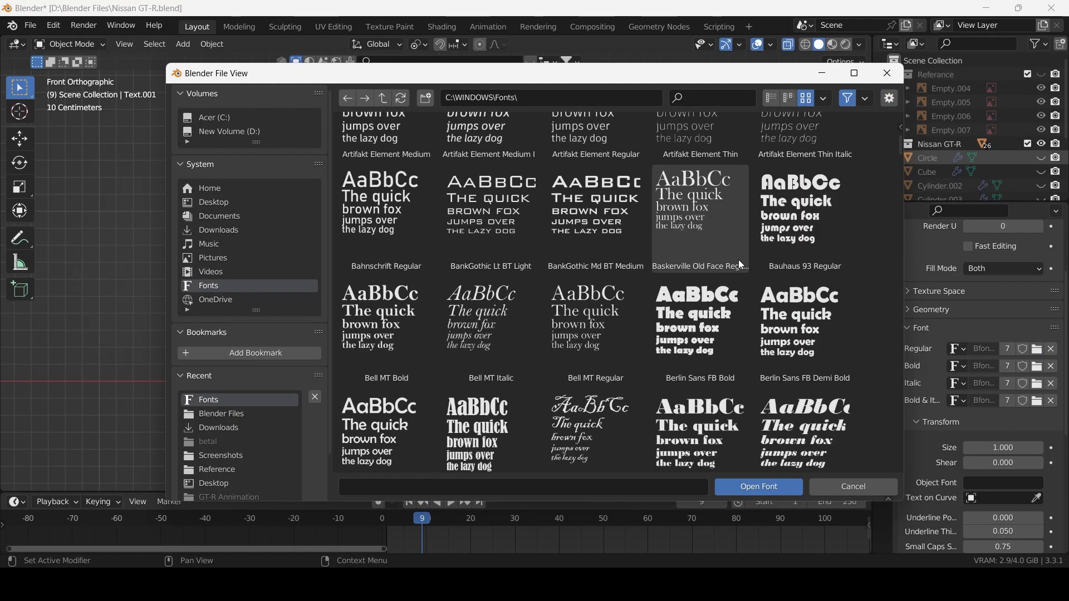
scroll(738, 259, "down", 1)
scroll(738, 259, "down", 5)
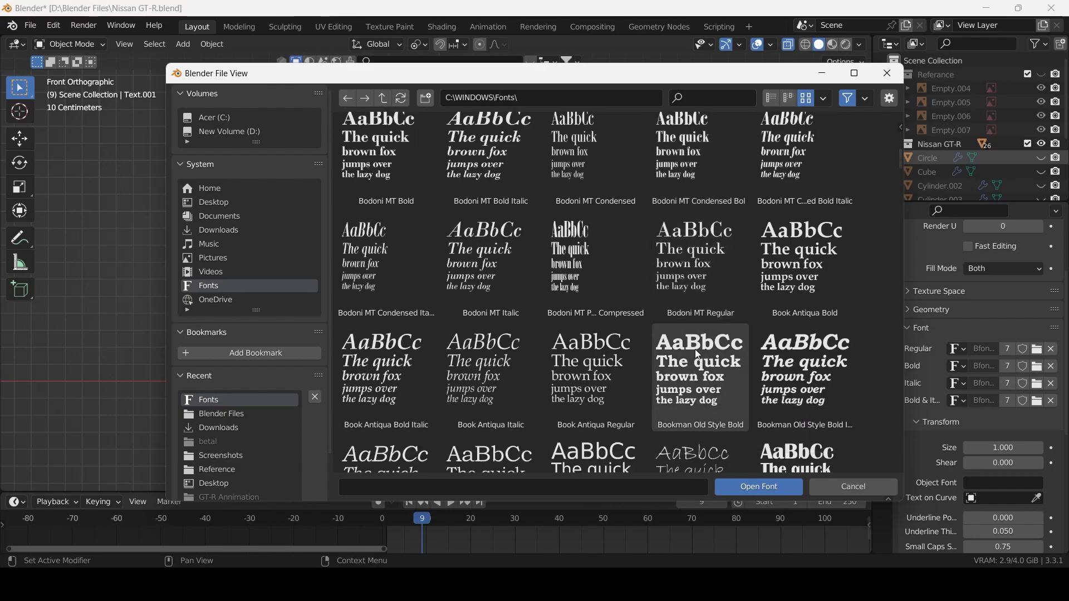
left_click(702, 373)
left_click(757, 487)
Step: Try a slightly larger font size on the R text and reset it to 1
scroll(484, 398, "up", 1)
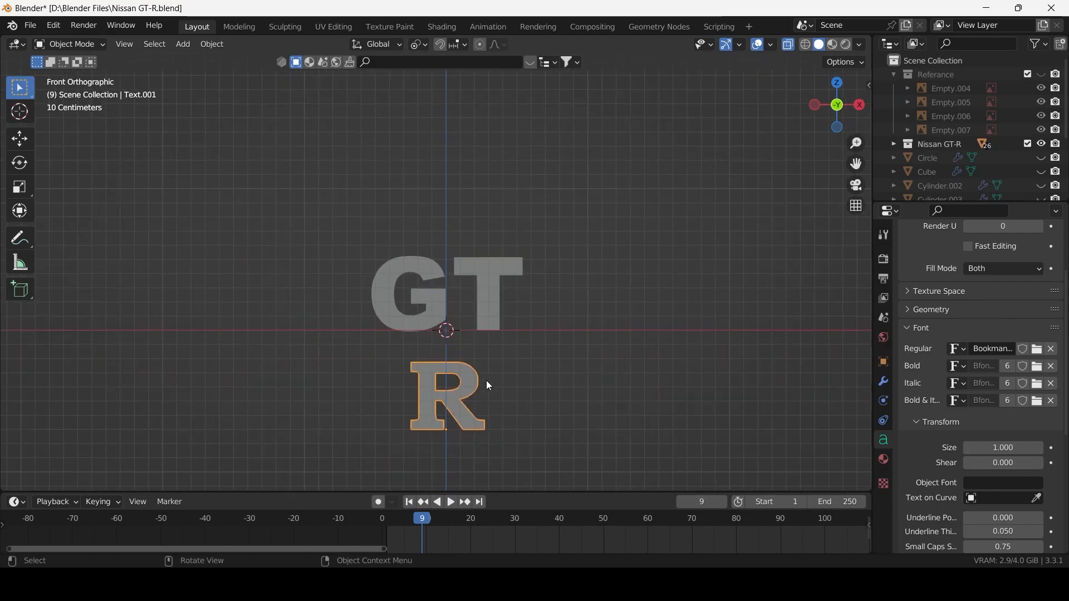
scroll(926, 416, "up", 5)
scroll(938, 403, "down", 7)
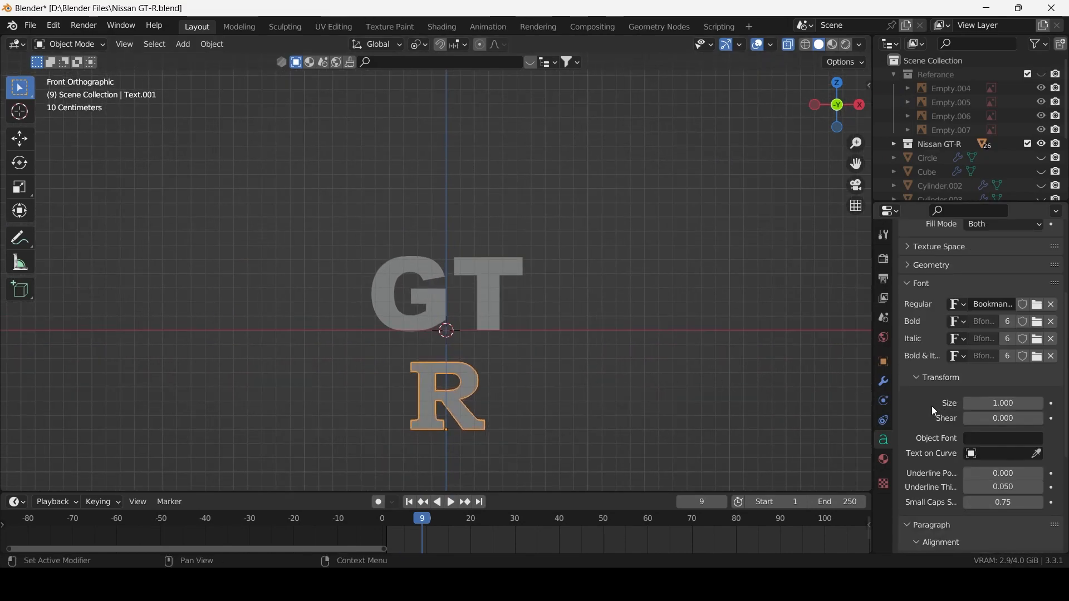
left_click_drag(1001, 404, 1023, 404)
left_click(1000, 404)
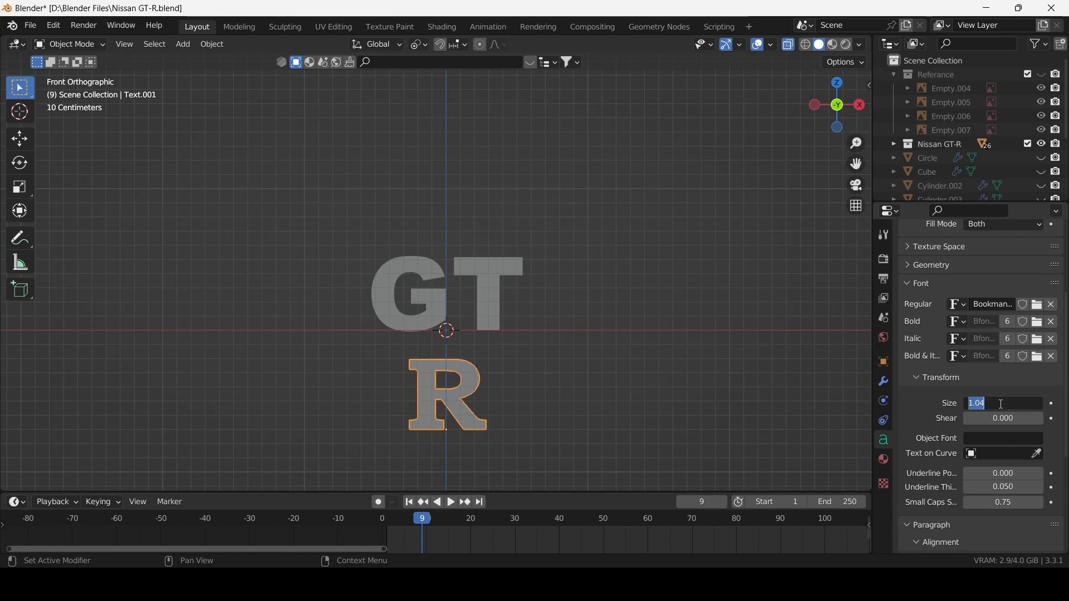
type("1")
key("Return")
Step: Set the font size of the GT text to 0.5
left_click(430, 304)
left_click(1022, 404)
type("0.5")
key("Return")
Step: Move the R text up 0.2 m along the Z axis, closer to GT
scroll(492, 386, "down", 1)
left_click(459, 373)
type("gz0.2")
key("Return")
scroll(588, 395, "up", 2)
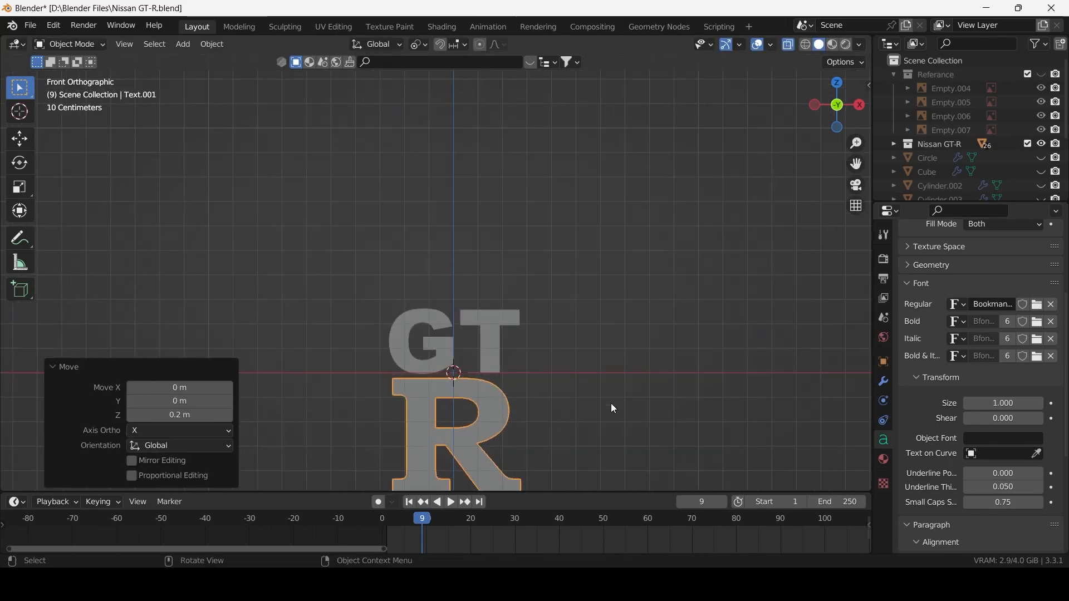
key("Tab")
key("Tab")
key("s")
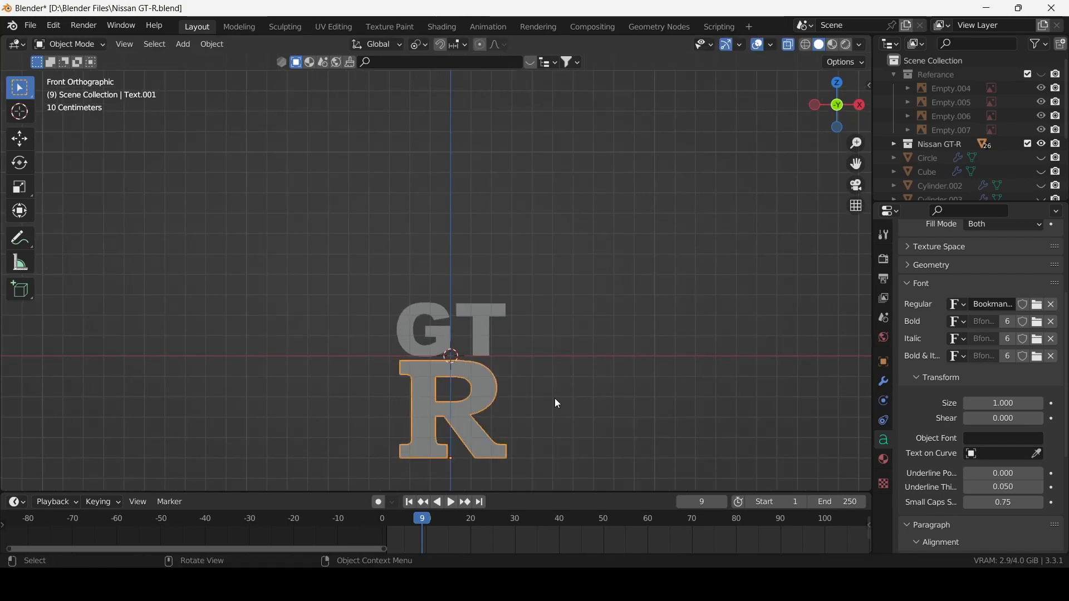
left_click(511, 407)
scroll(534, 368, "up", 3)
scroll(525, 363, "down", 4)
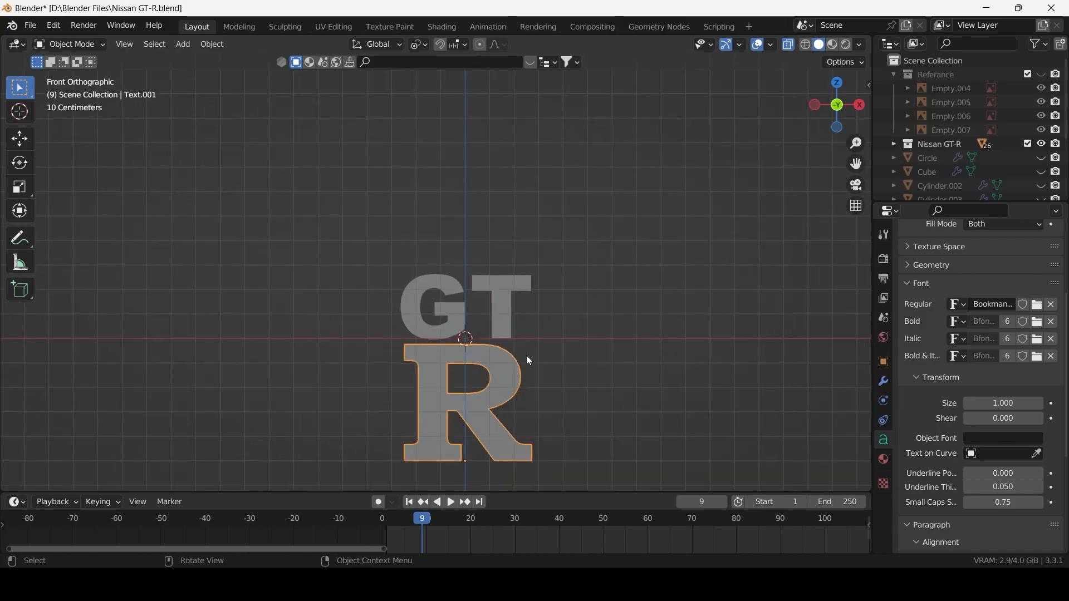
Step: Scale the R text uniformly to 0.8 and move it up 0.1 m along Z to just below GT
key("s")
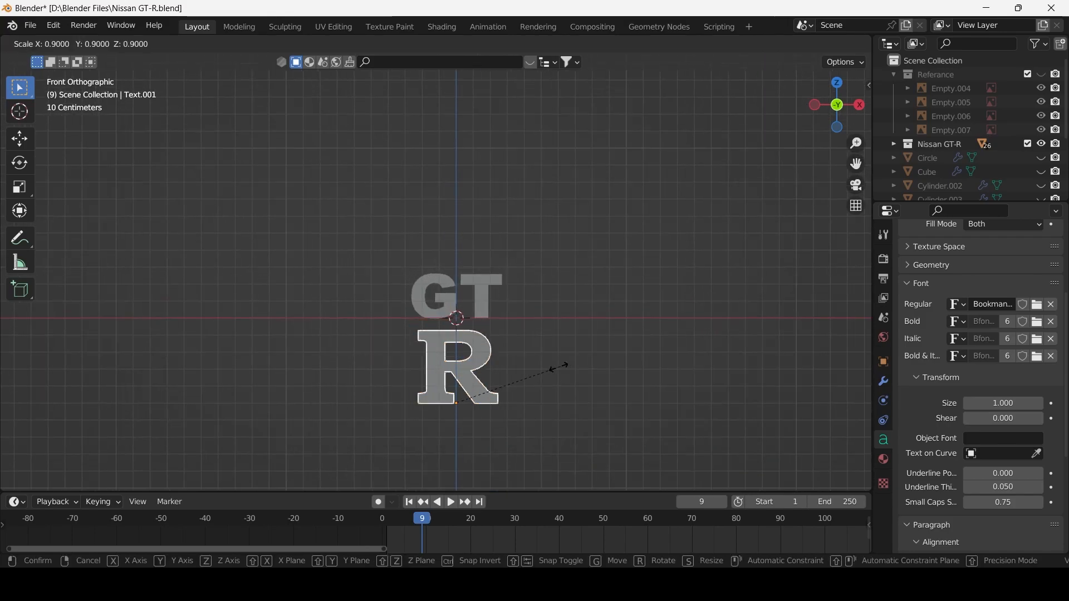
left_click(543, 367)
key("g")
key("z")
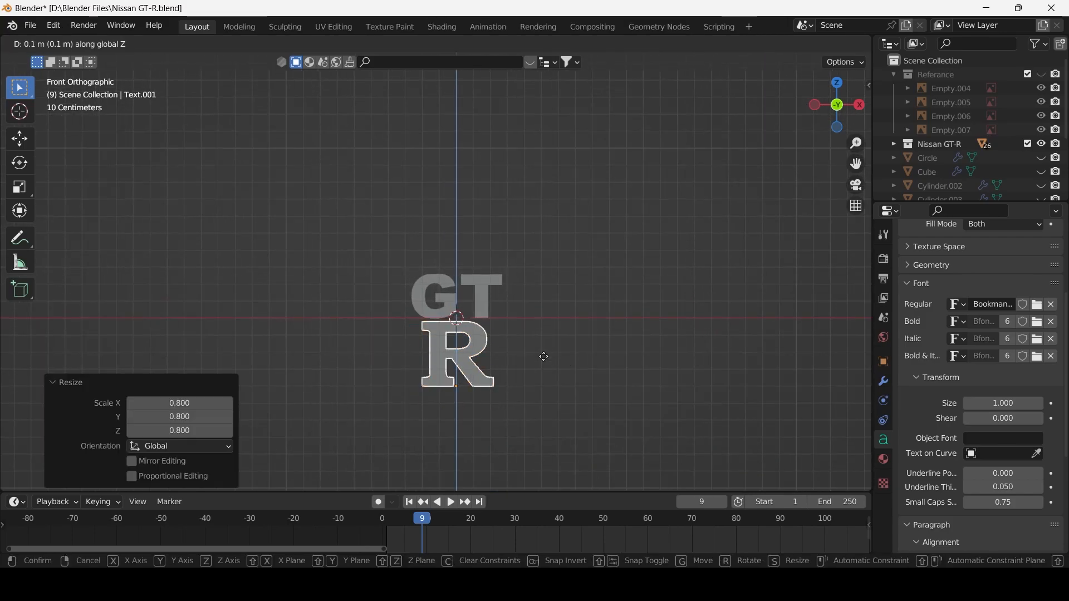
left_click(541, 346)
scroll(475, 382, "up", 4)
scroll(651, 385, "down", 3)
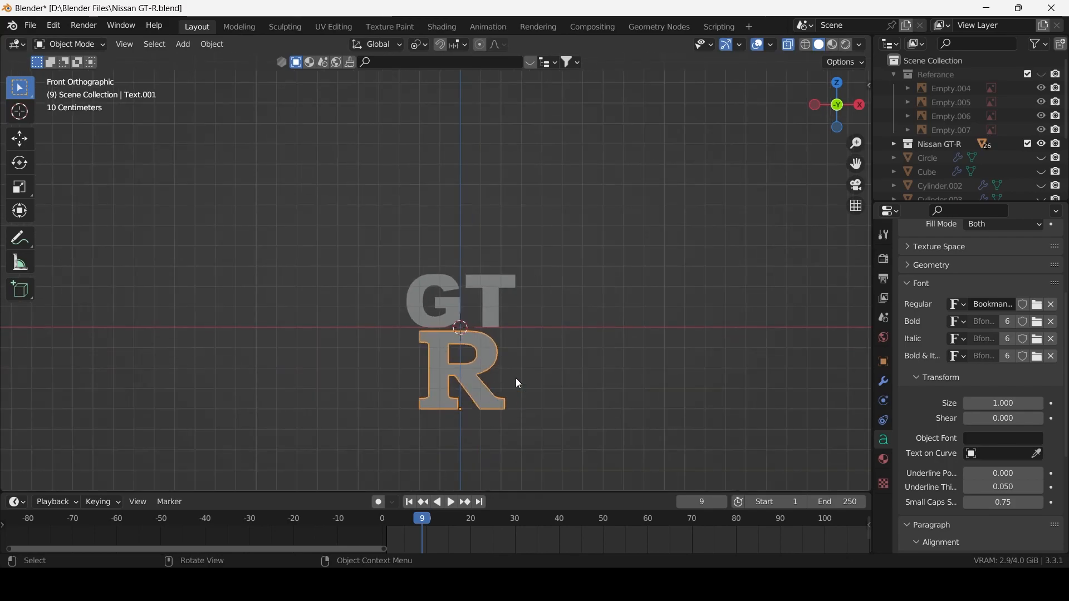
Step: Duplicate the R text in place and hide the original, leaving the copy selected
key("shift+d")
key("Escape")
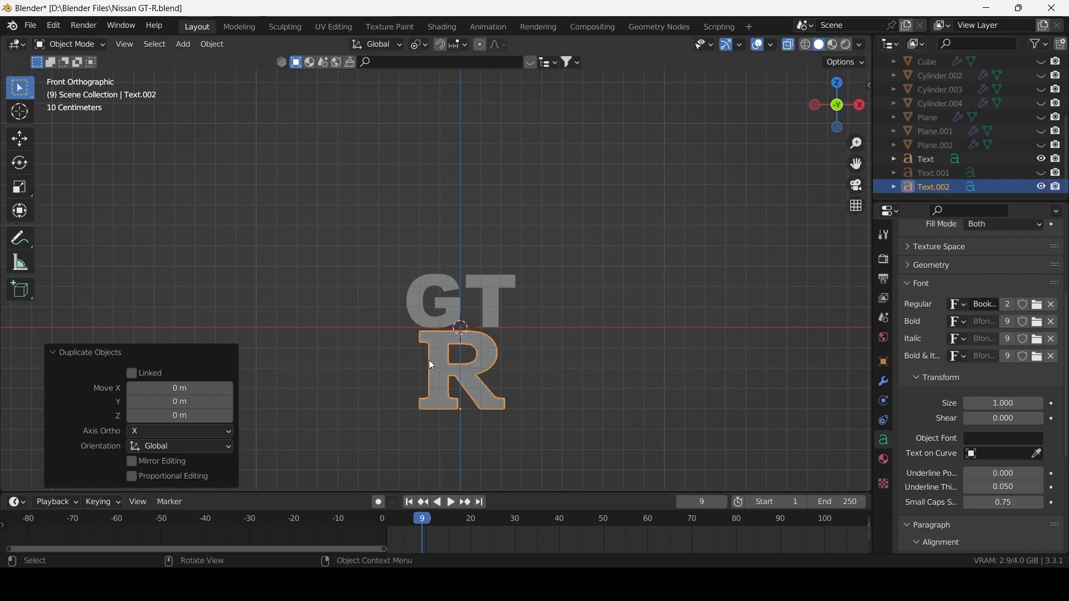
Step: Expand the Geometry settings of the duplicated R text and look through its bevel, font, paragraph and spacing options
scroll(920, 439, "down", 4)
scroll(915, 406, "up", 8)
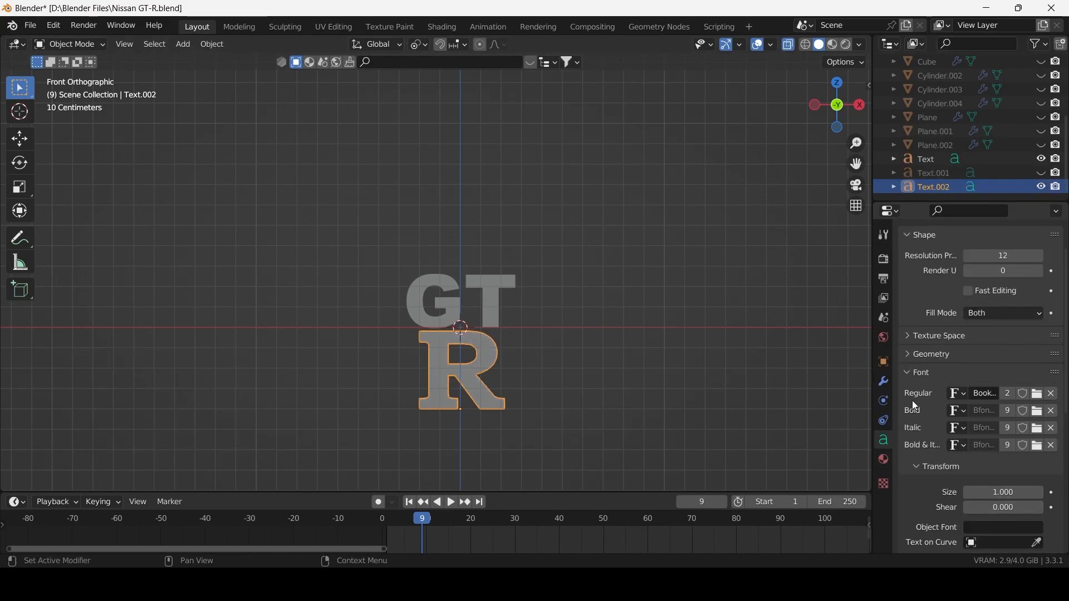
left_click(910, 353)
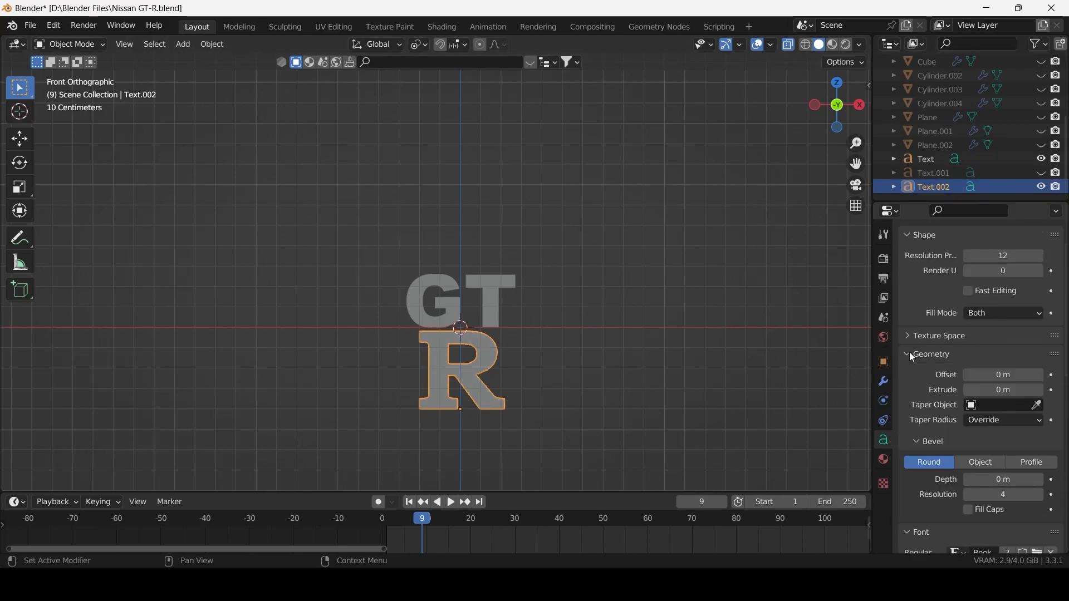
scroll(940, 452, "down", 8)
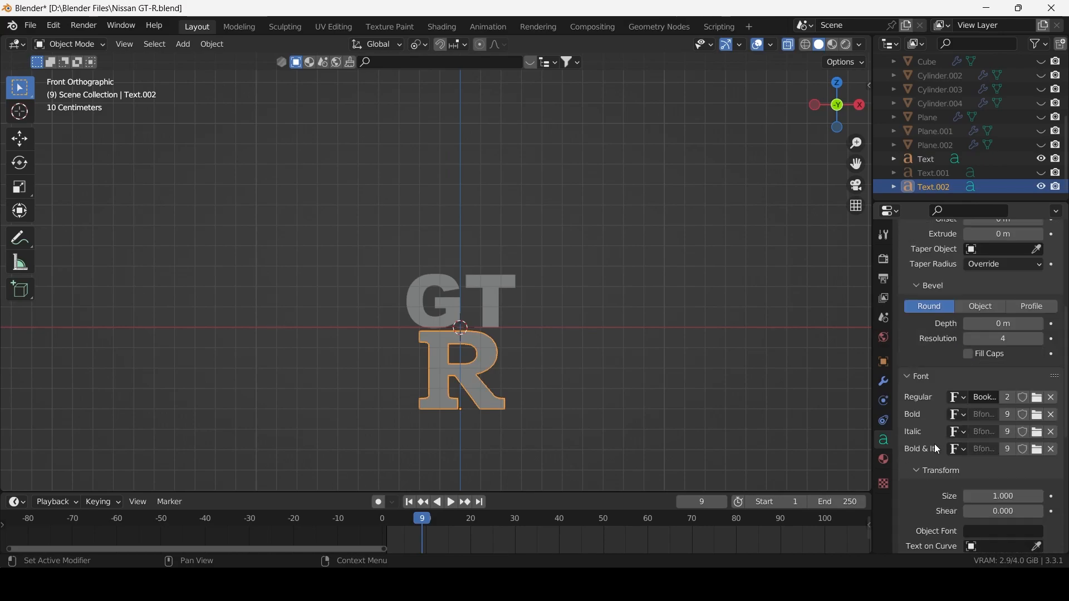
scroll(934, 443, "down", 5)
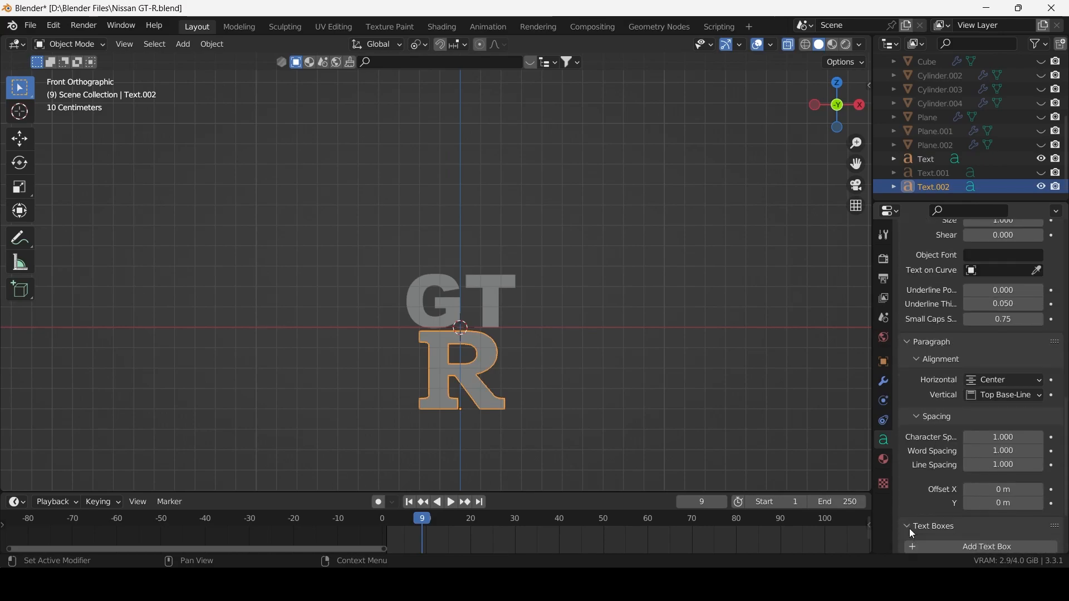
left_click(1033, 419)
left_click(1033, 420)
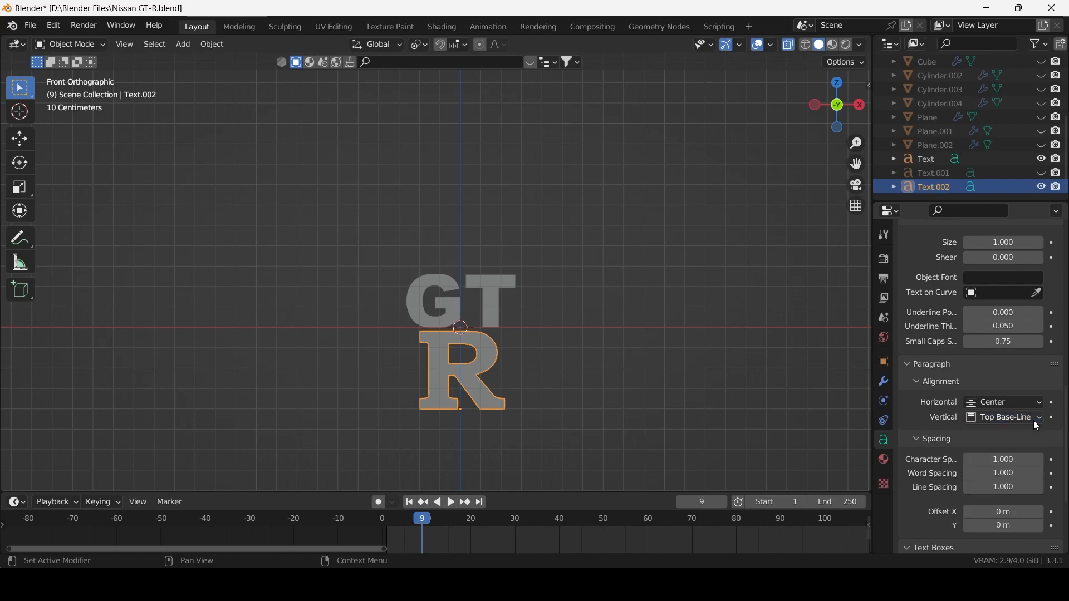
scroll(1020, 423, "up", 2)
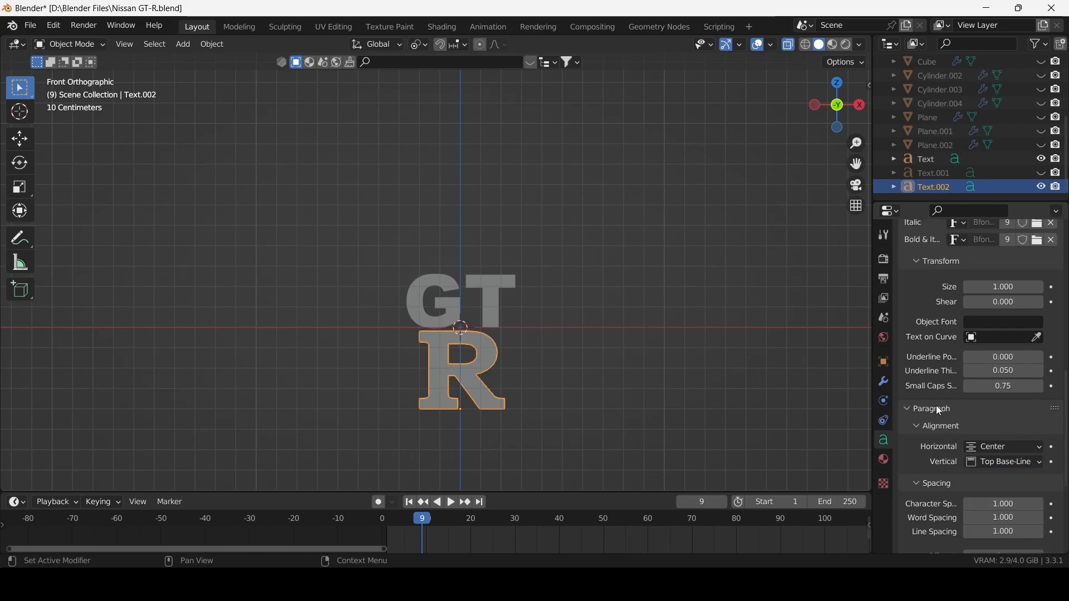
Step: Set the duplicated R text's fill mode to None and its extrude to 0.03 m
scroll(939, 410, "up", 10)
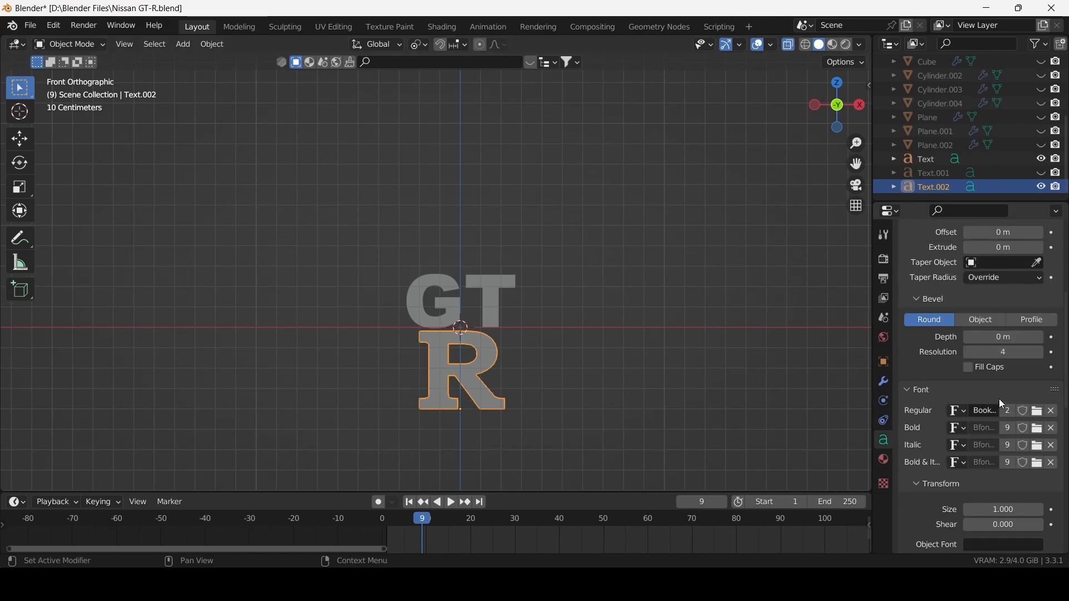
scroll(966, 369, "up", 8)
left_click(1001, 359)
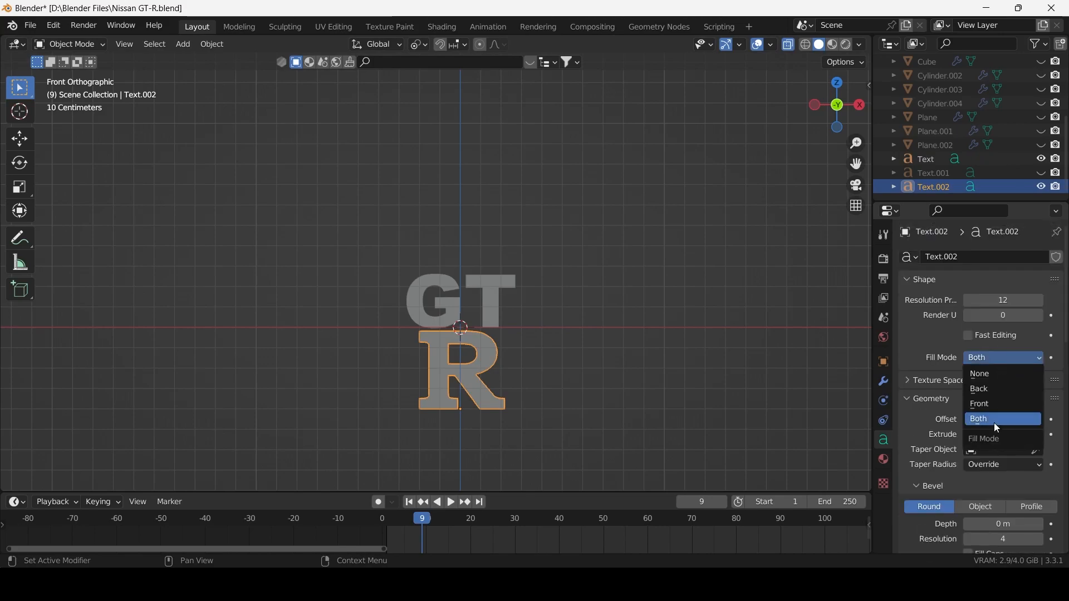
left_click(1004, 374)
left_click(1040, 435)
left_click(1040, 435)
middle_click_drag(577, 435, 607, 409)
left_click(1040, 435)
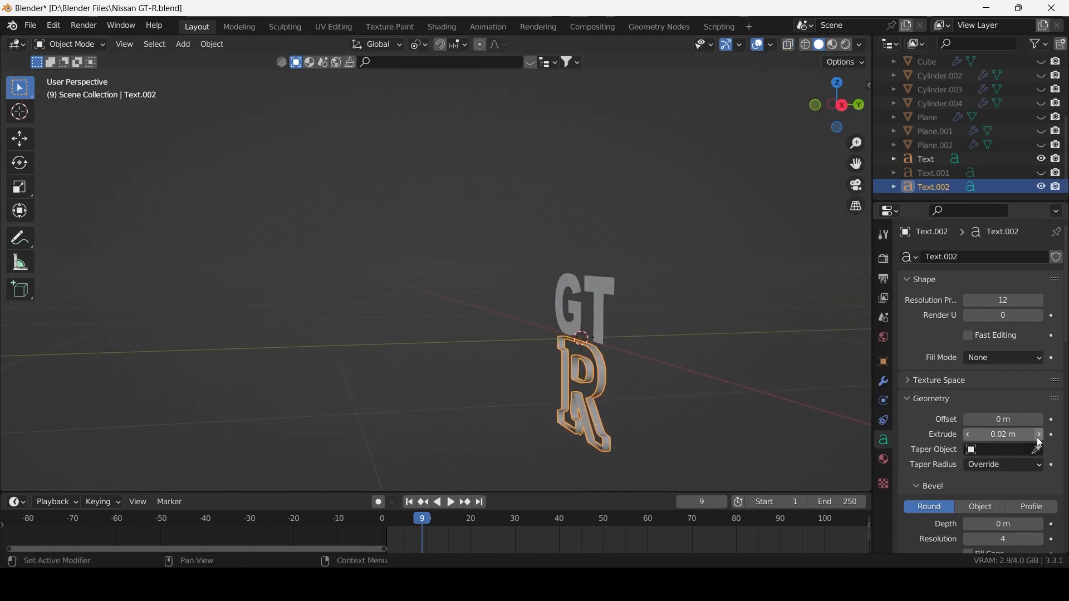
key("KP_1")
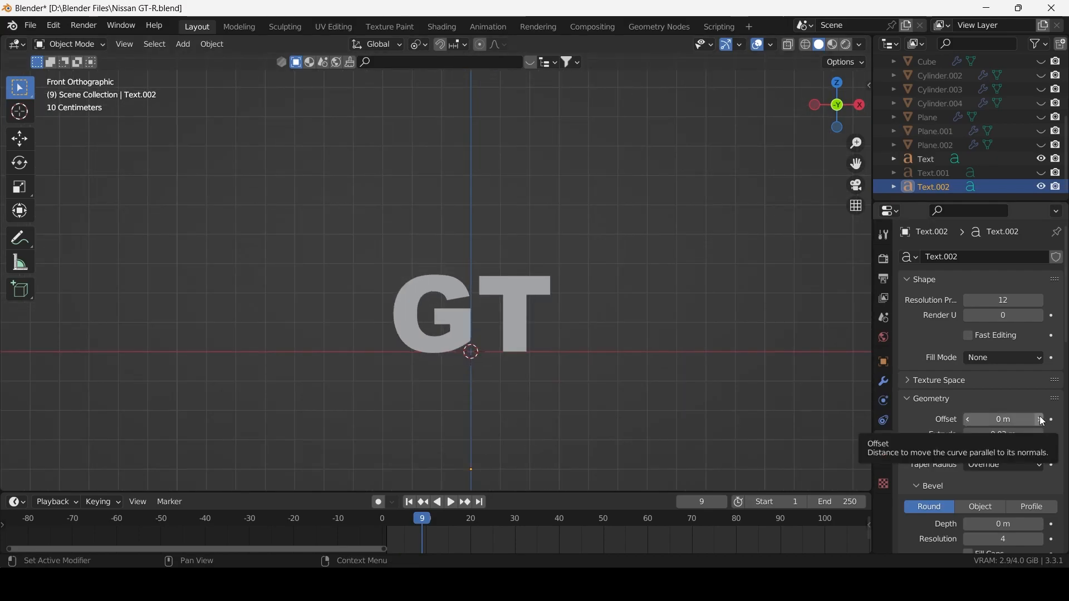
Step: Set the duplicated R text's offset to 0.01 m with its bevel type switched to Object
scroll(1010, 432, "down", 2)
left_click(1039, 376)
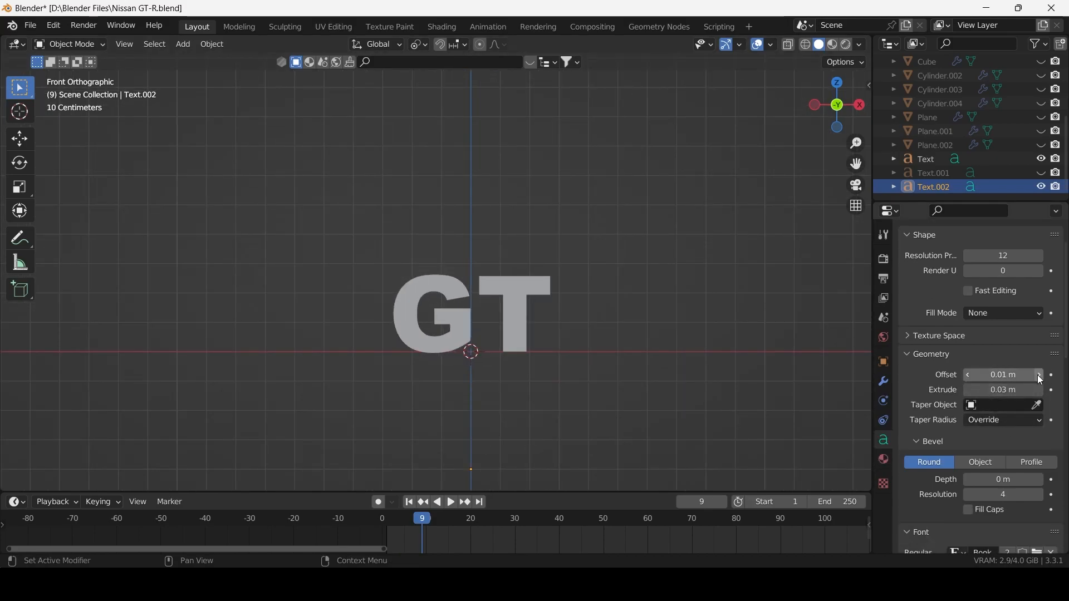
left_click(1032, 313)
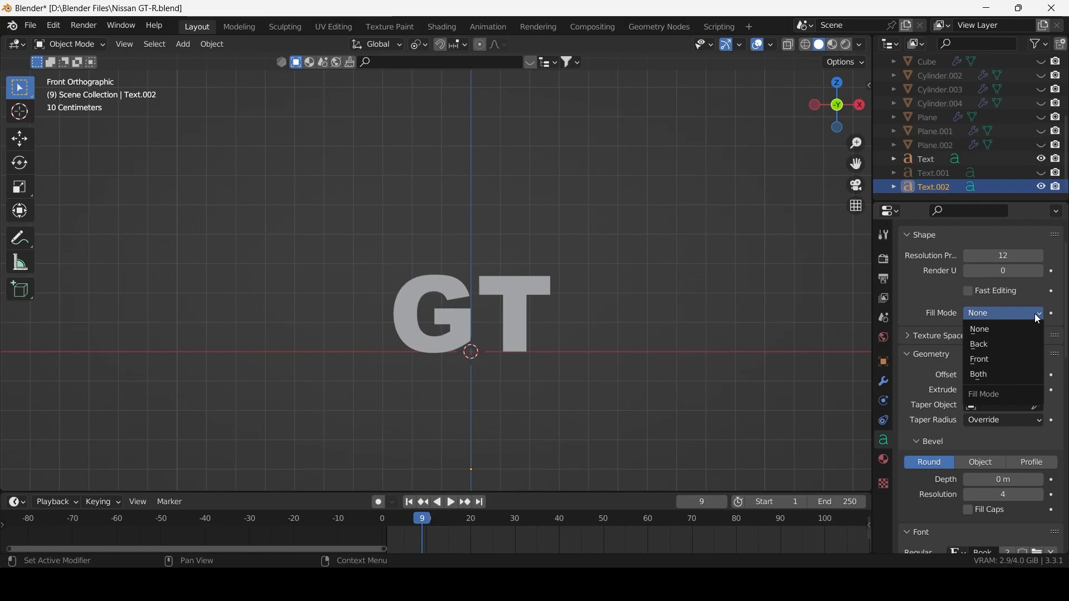
left_click(1033, 314)
left_click(982, 463)
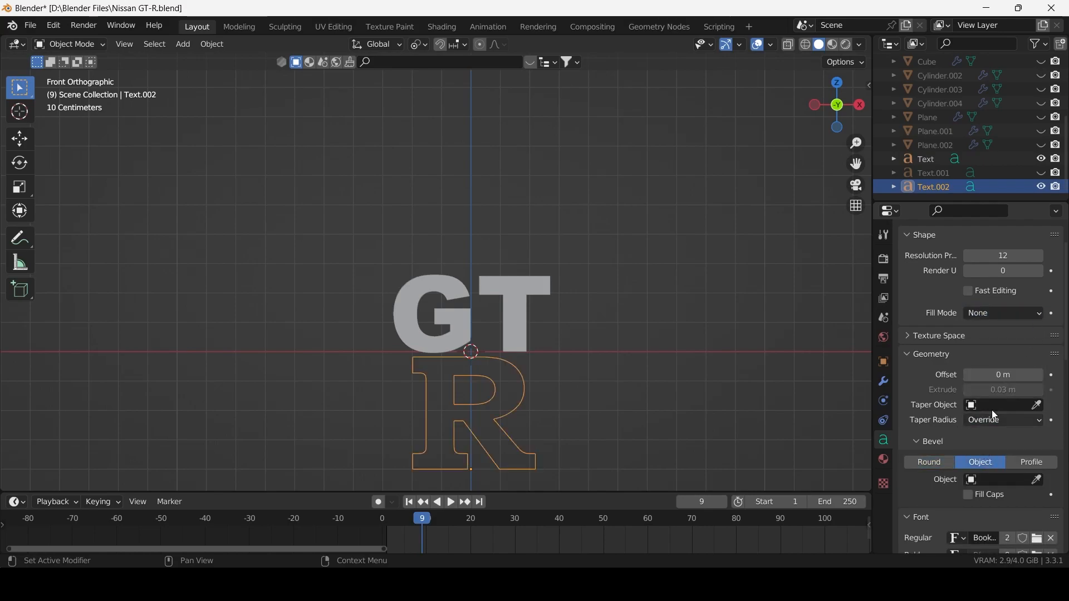
left_click(1039, 376)
mouse_move(985, 375)
left_mouse_down()
mouse_move(997, 375)
mouse_move(987, 375)
left_mouse_up()
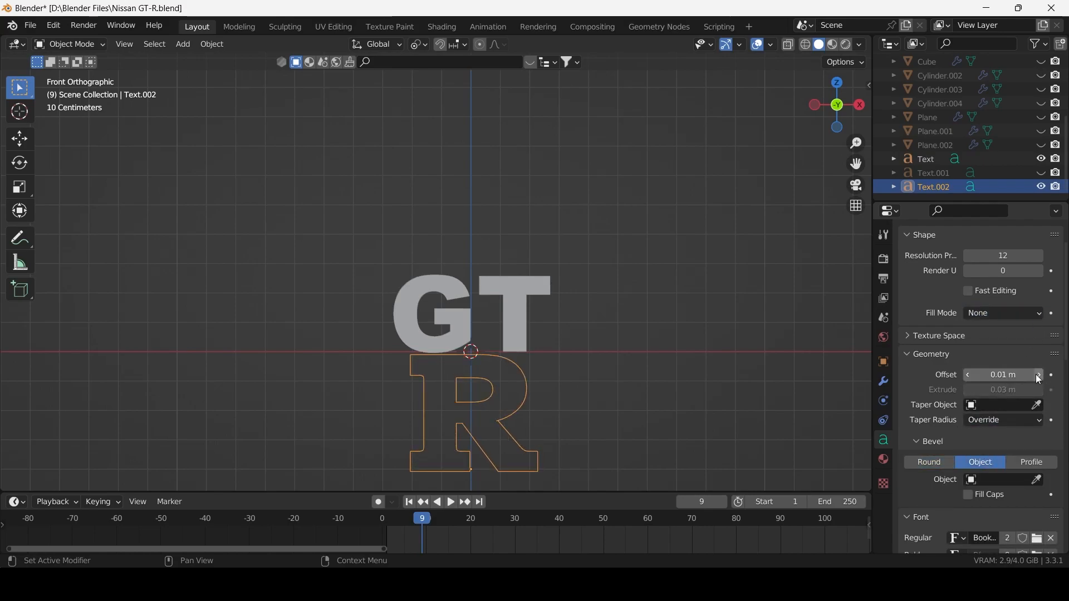
Step: Try the Profile and Object bevel types on the duplicated R text and return it to Round
left_click(1035, 461)
left_click(954, 462)
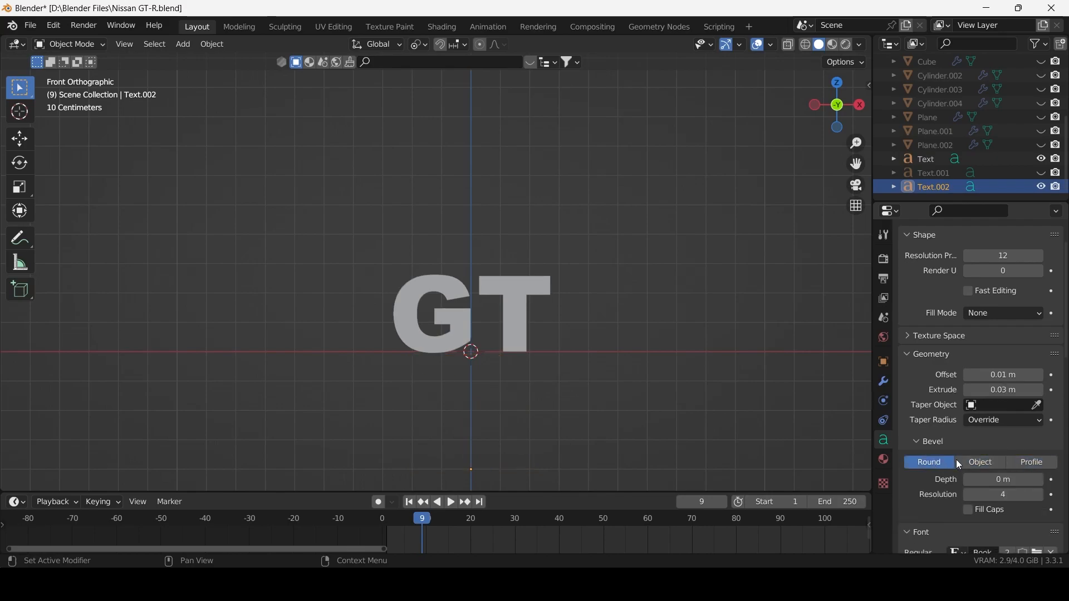
left_click(979, 463)
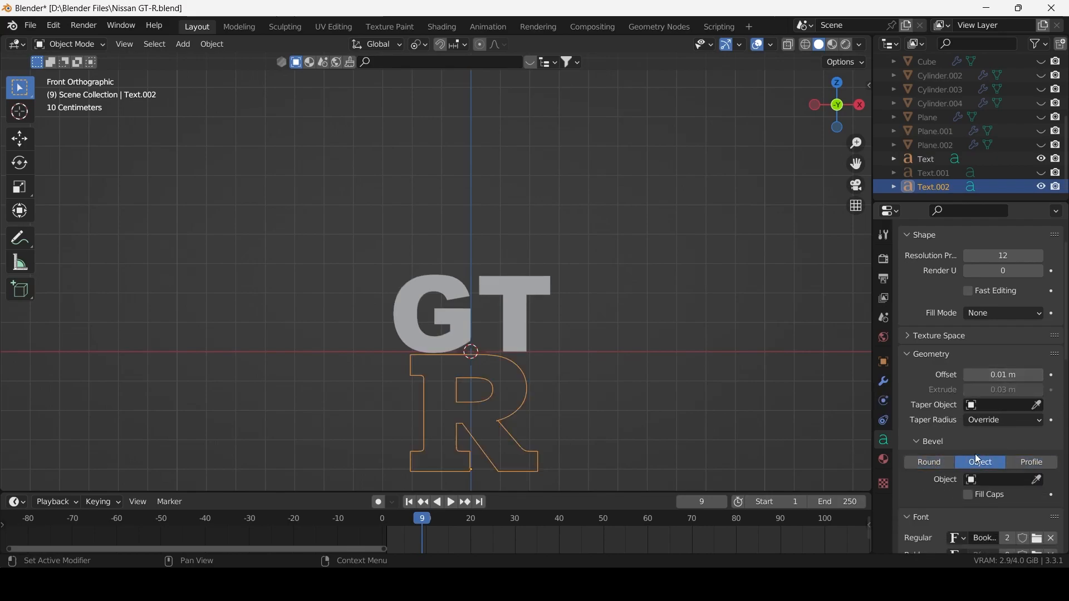
left_click(976, 500)
scroll(978, 480, "down", 2)
scroll(983, 418, "up", 1, "ctrl")
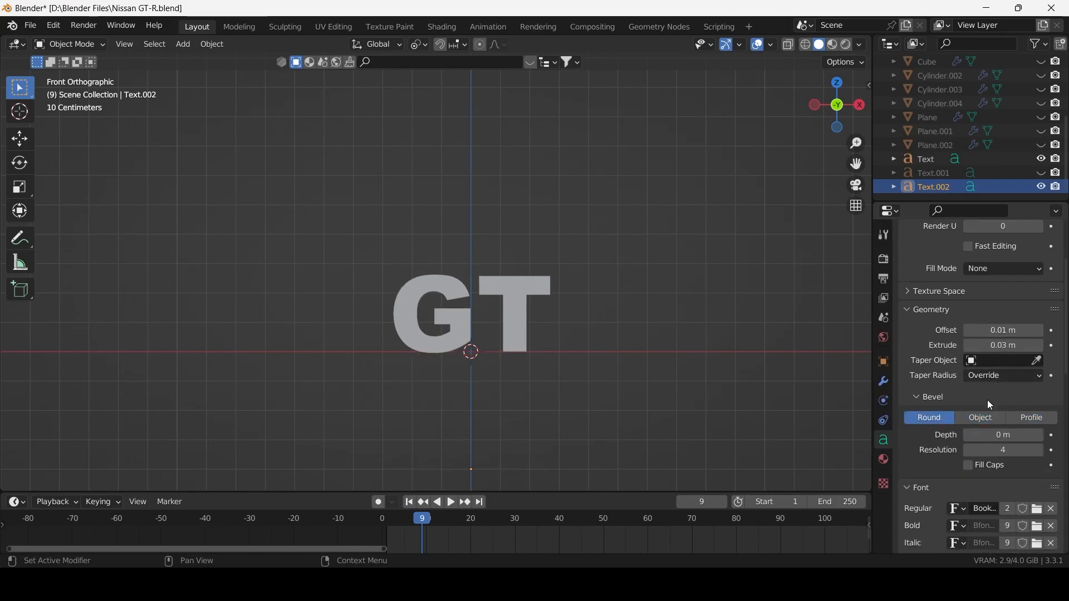
Step: Increase the duplicated R text's extrude by one increment and set its round bevel depth to 0.01 m
left_click(1039, 345)
scroll(505, 472, "down", 1)
middle_click_drag(505, 472, 465, 463)
key("KP_1")
scroll(492, 459, "up", 3)
scroll(492, 459, "down", 2)
left_click(1038, 435)
middle_click_drag(603, 445, 477, 444)
Step: Set the duplicated R text's extrude back to 0.03 m and its offset to 0.01 m
left_click(969, 346)
mouse_move(657, 372)
middle_mouse_down()
mouse_move(639, 375)
mouse_move(726, 365)
mouse_move(664, 386)
middle_mouse_up()
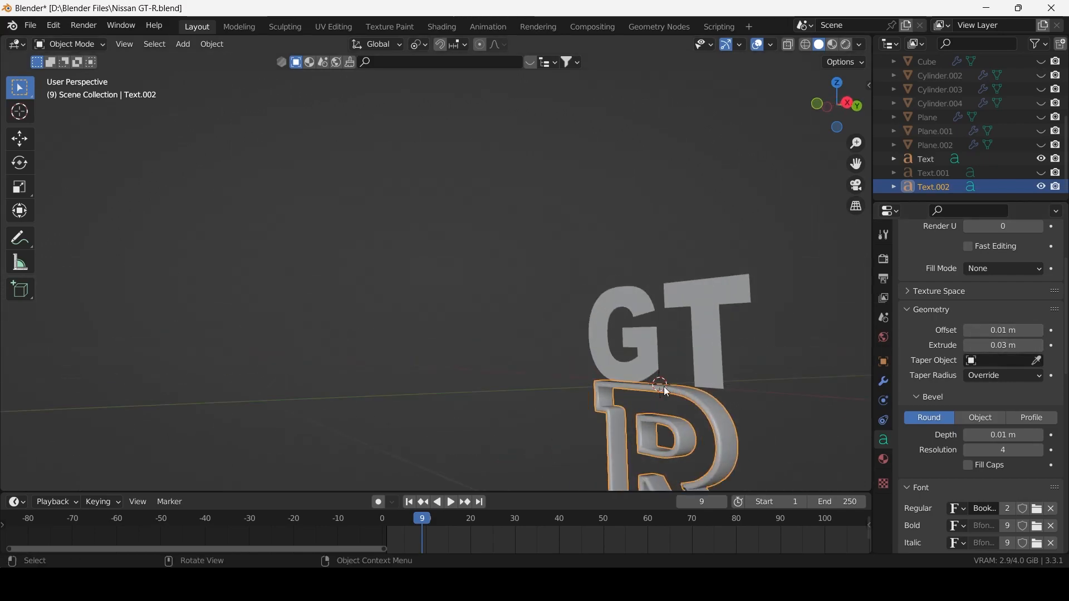
key("KP_1")
scroll(651, 421, "up", 3)
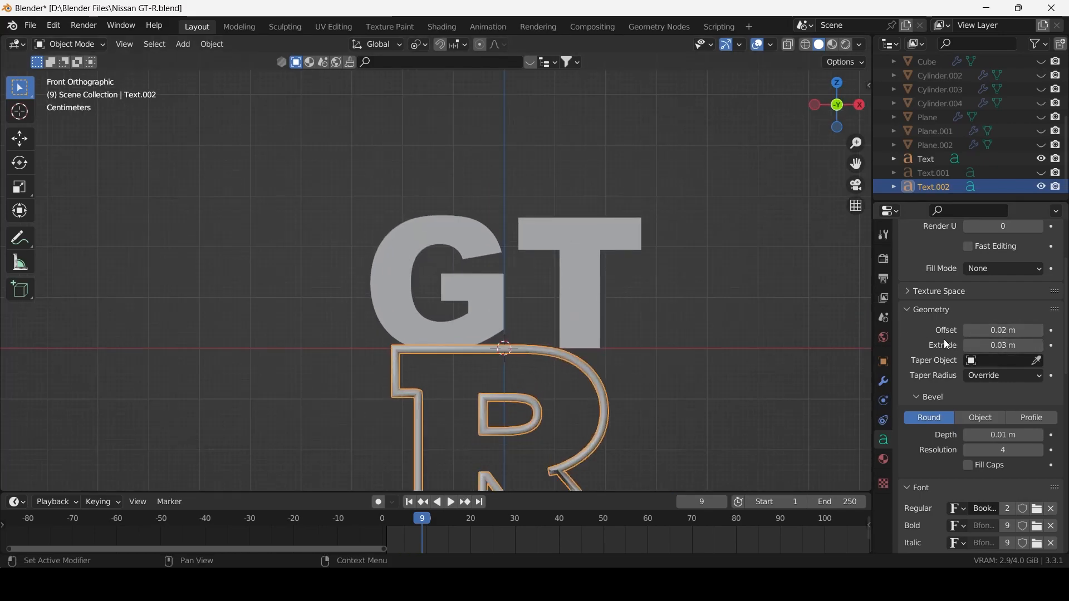
scroll(734, 371, "down", 2)
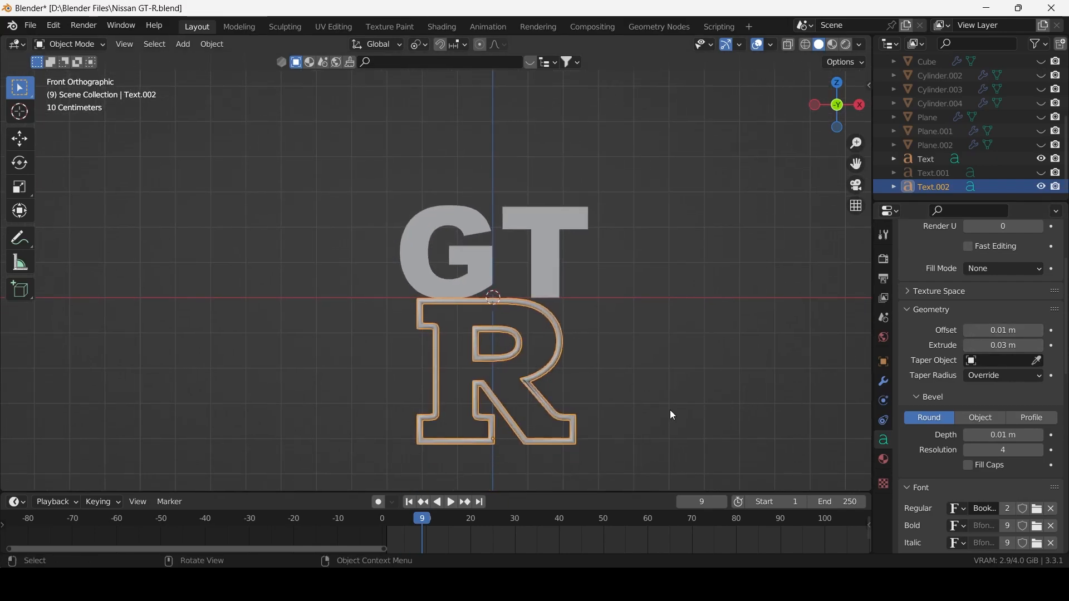
Step: Unhide the original R text and extrude it 0.01 m inside the outlined R
left_click(1040, 173)
middle_click_drag(557, 334, 760, 331)
left_click(935, 173)
left_click(1039, 345)
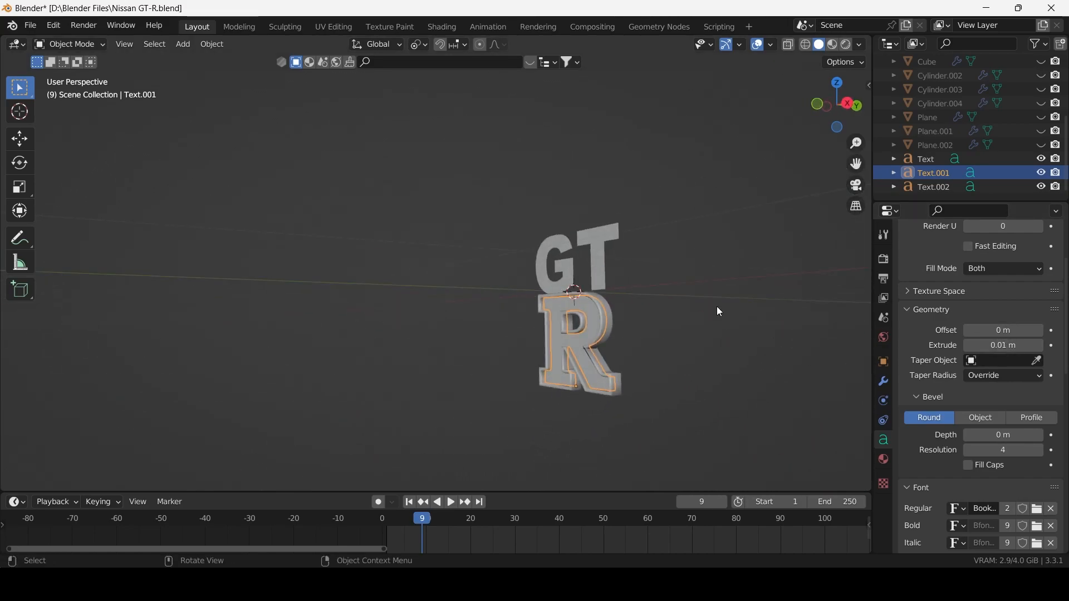
Step: Extrude the GT text 0.03 m so its depth matches the R from the side
left_click(602, 282)
left_click(1041, 347)
middle_click_drag(718, 365, 647, 382)
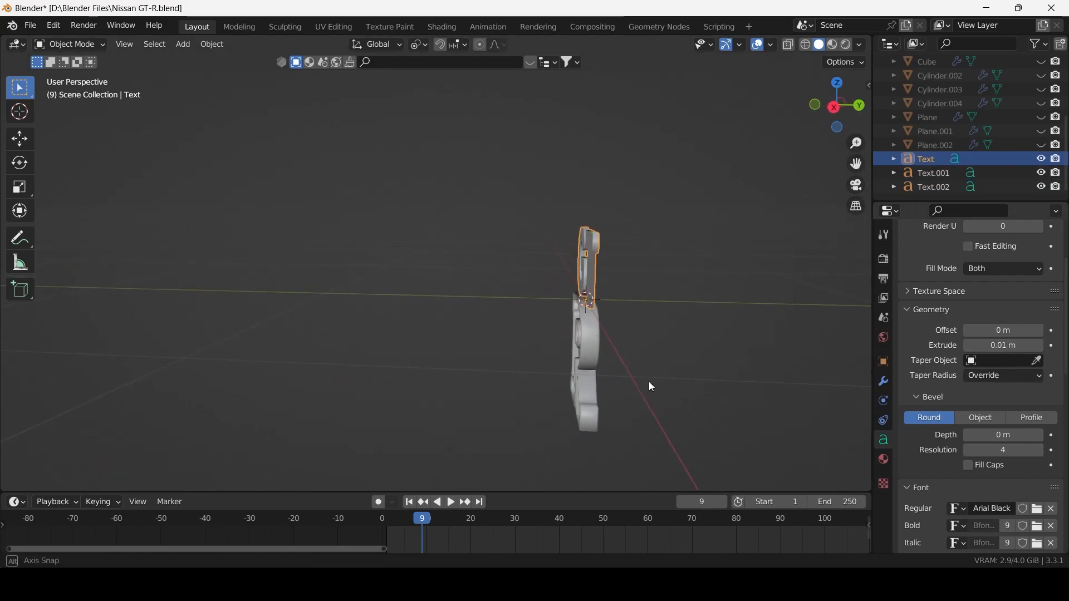
left_click(1042, 346)
left_click(1040, 346)
key("KP_3")
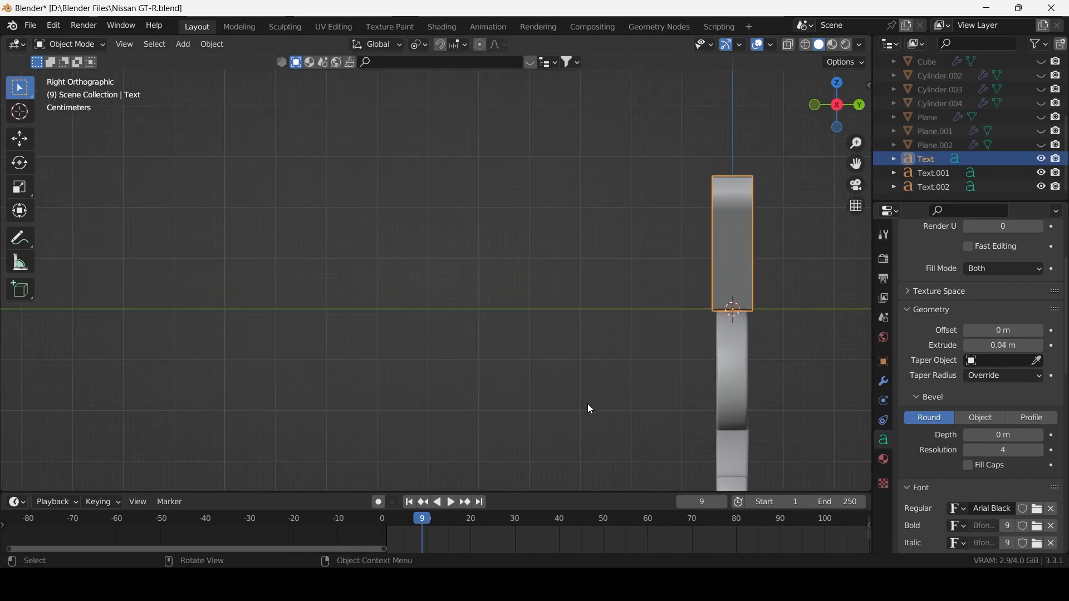
scroll(727, 388, "down", 3)
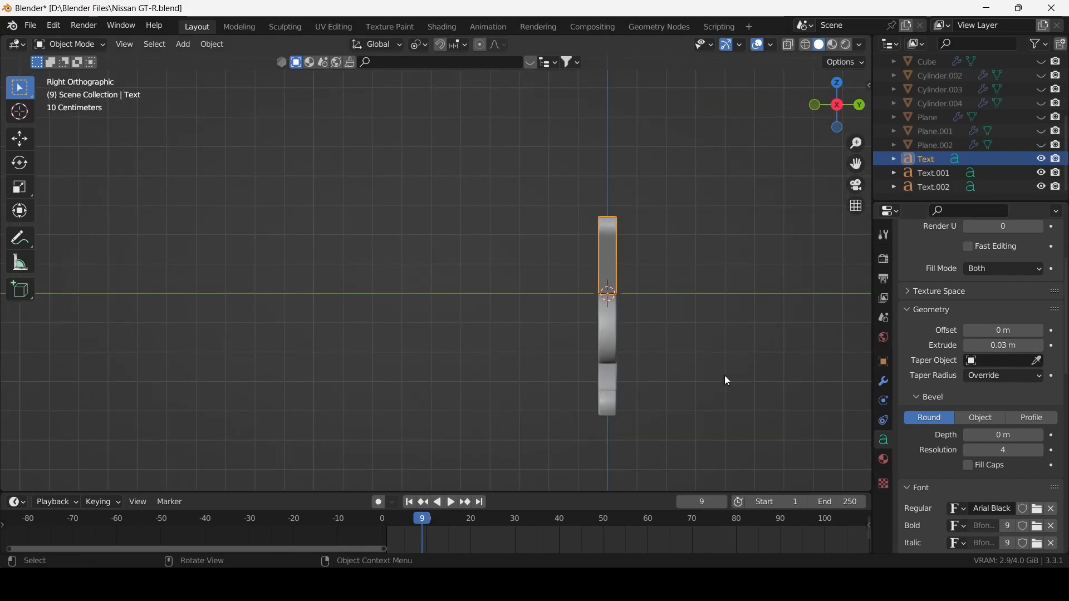
Step: Select both R texts and move them slightly down along Z to leave a small gap below GT
key("KP_1")
left_click(570, 415)
left_click(524, 392, "shift")
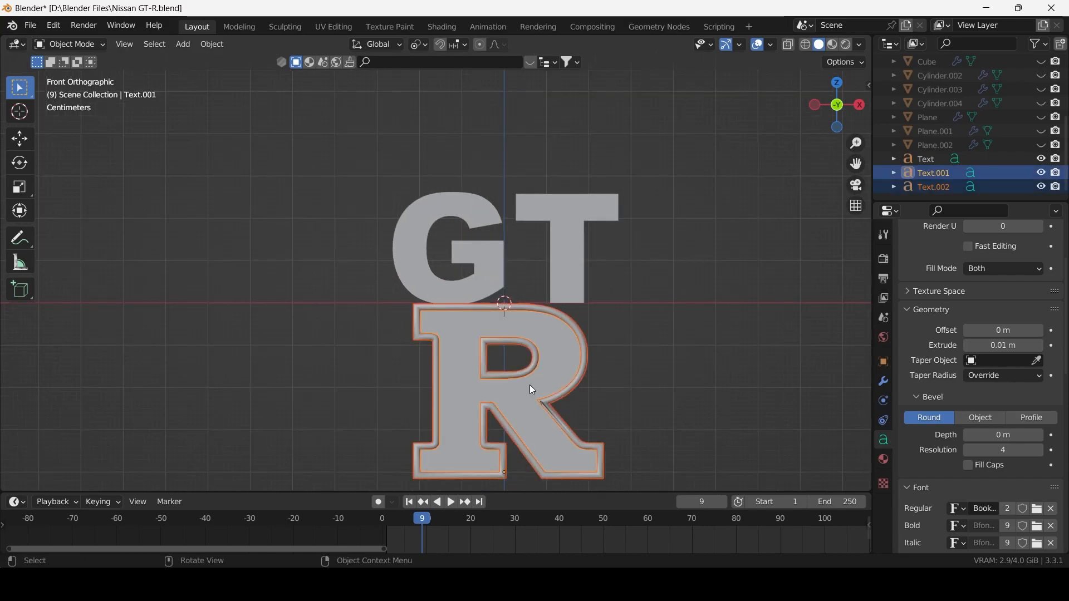
key("g")
key("z")
left_click(533, 390)
left_click(653, 400)
scroll(653, 400, "down", 5)
scroll(540, 397, "up", 3)
scroll(546, 393, "down", 3)
scroll(576, 383, "up", 3)
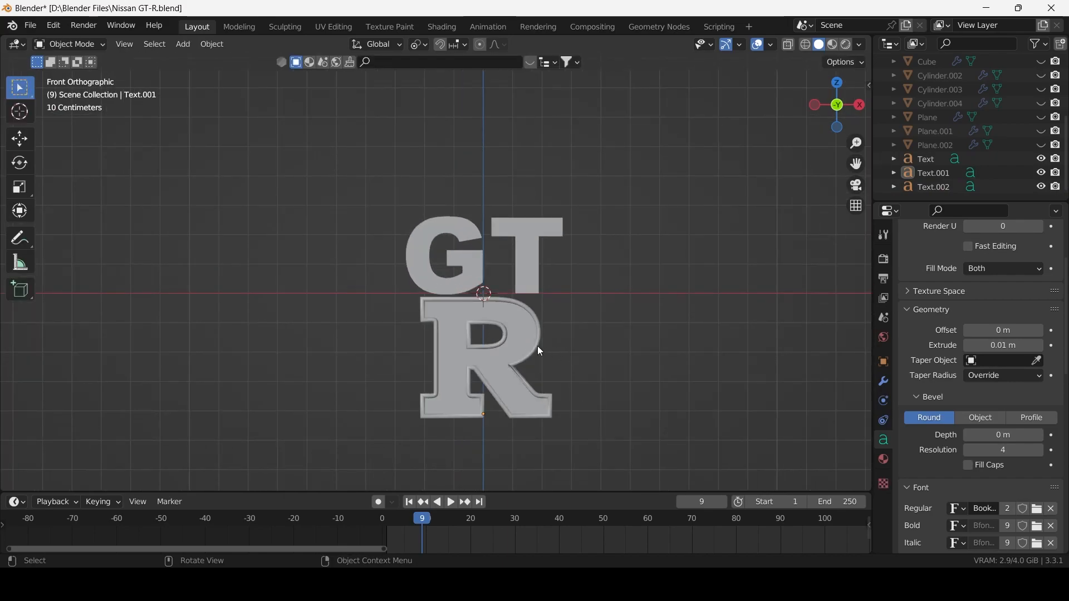
middle_click_drag(540, 352, 498, 341)
key("KP_1")
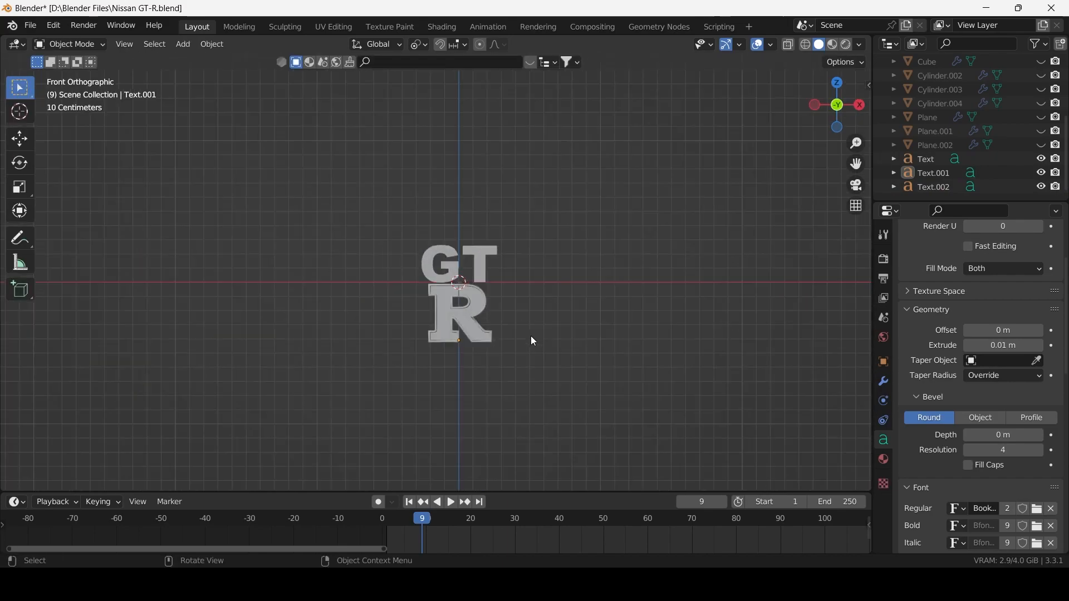
Step: Look through the GT text's geometry, font and paragraph settings, trying a shear increase and undoing it
scroll(464, 305, "up", 5)
left_click(462, 302)
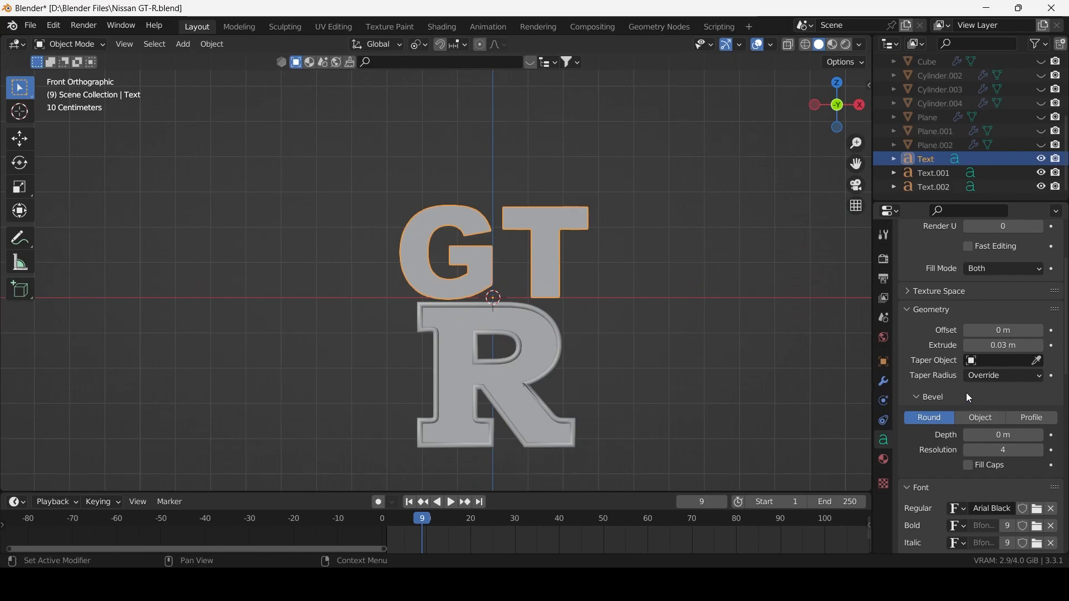
scroll(967, 392, "up", 3)
left_click(920, 358)
scroll(933, 379, "down", 12)
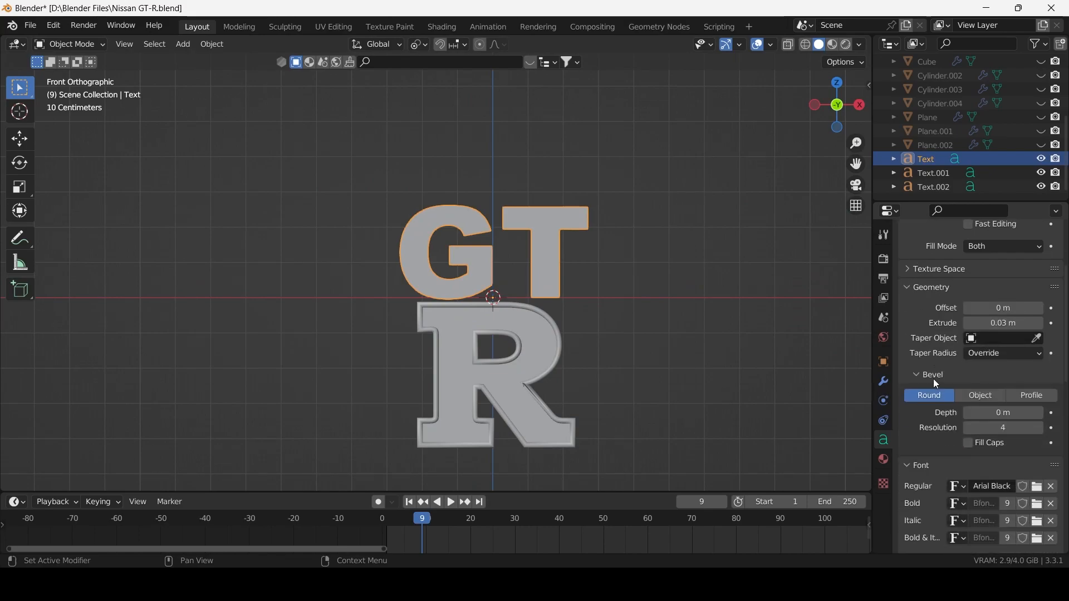
scroll(933, 378, "down", 6)
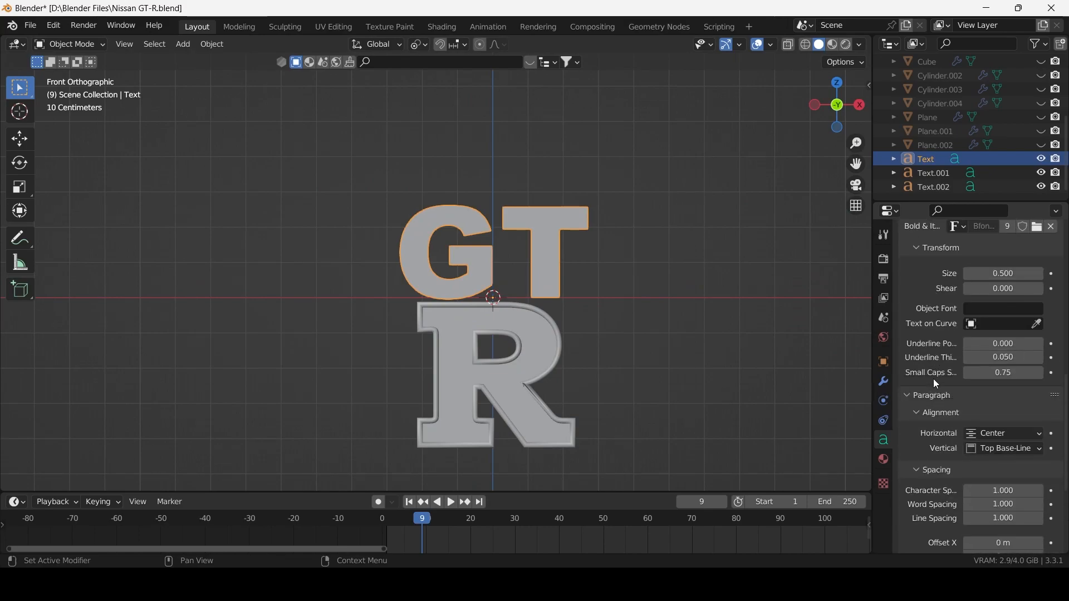
scroll(931, 380, "up", 8)
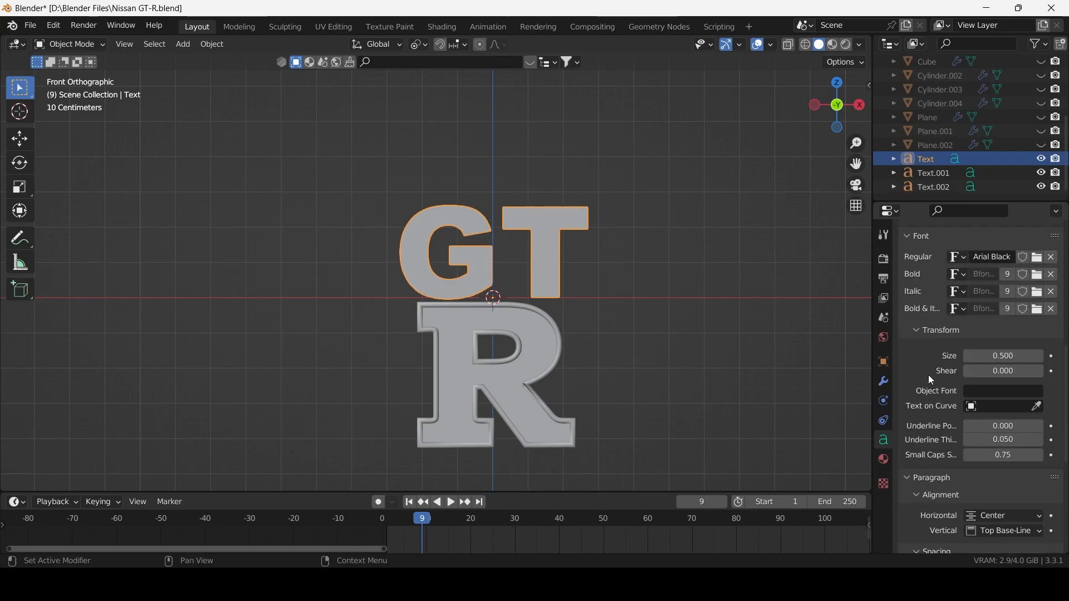
left_click(1039, 371)
key("ctrl+z")
Step: Set the GT text's bevel resolution to 2
scroll(974, 375, "up", 6)
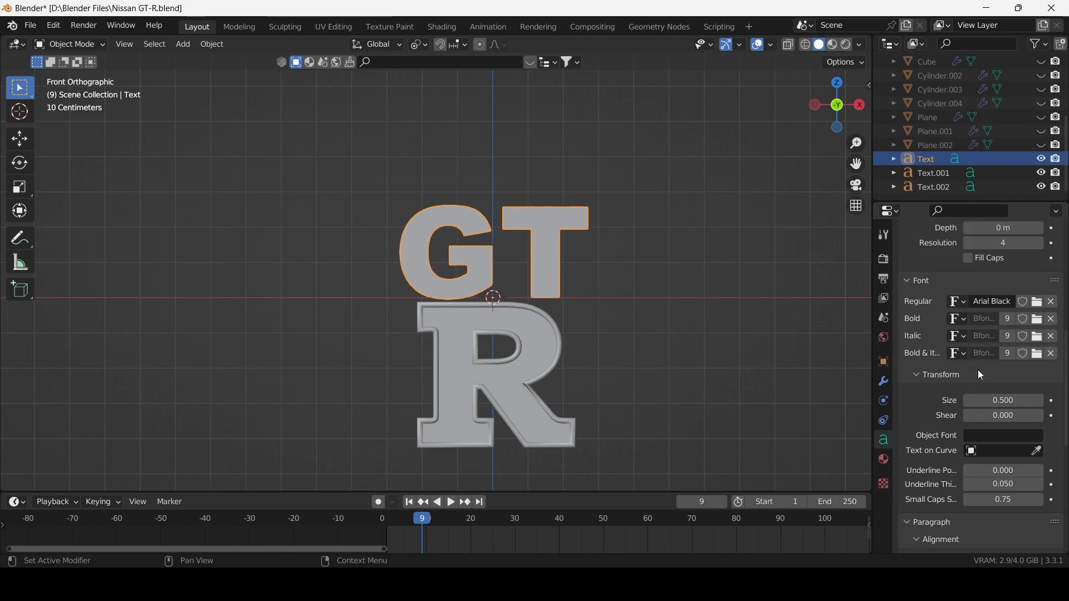
scroll(978, 369, "up", 3)
left_click_drag(1002, 421, 980, 421)
middle_click_drag(671, 378, 607, 369)
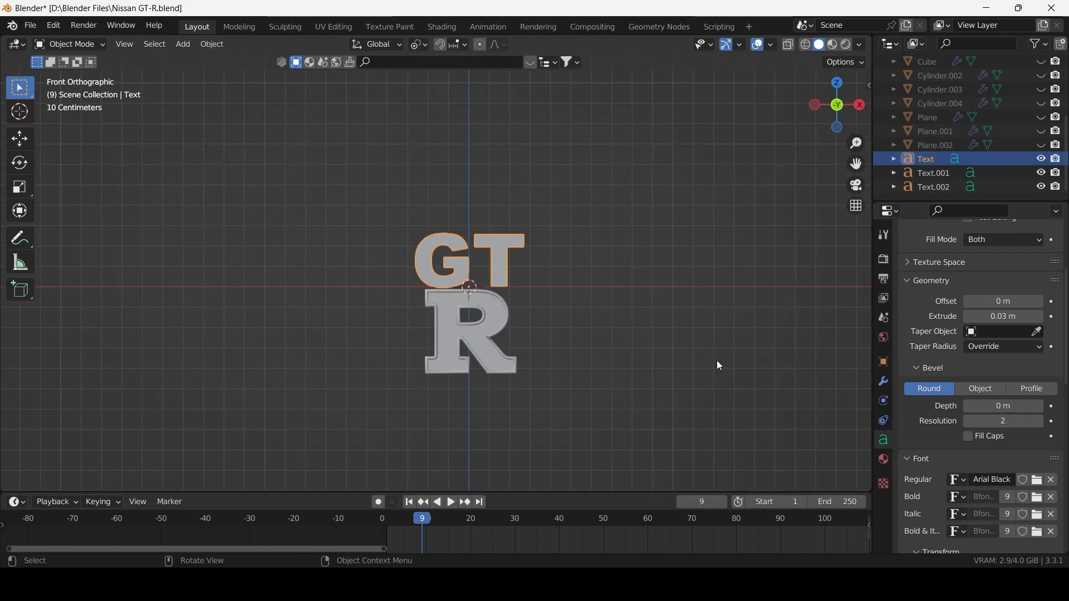
Step: Set the GT text's taper radius to Multiply and its regular font to Segoe UI
left_click(994, 346)
left_click(986, 378)
left_click(1025, 346)
left_click(1026, 347)
middle_click_drag(824, 347, 575, 364)
scroll(575, 364, "down", 3)
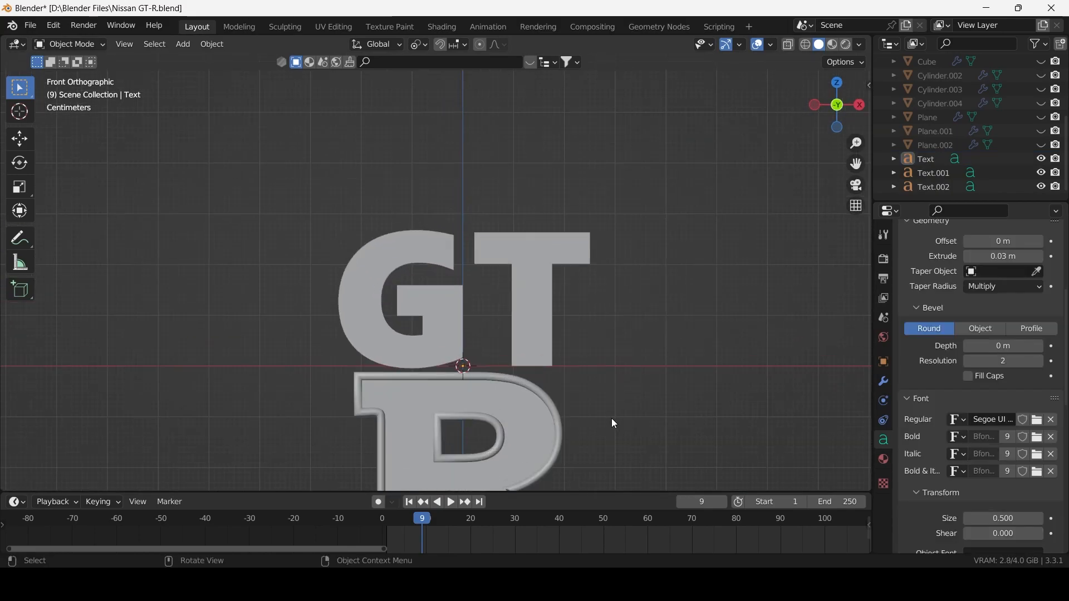
scroll(613, 425, "down", 3)
scroll(616, 433, "down", 2)
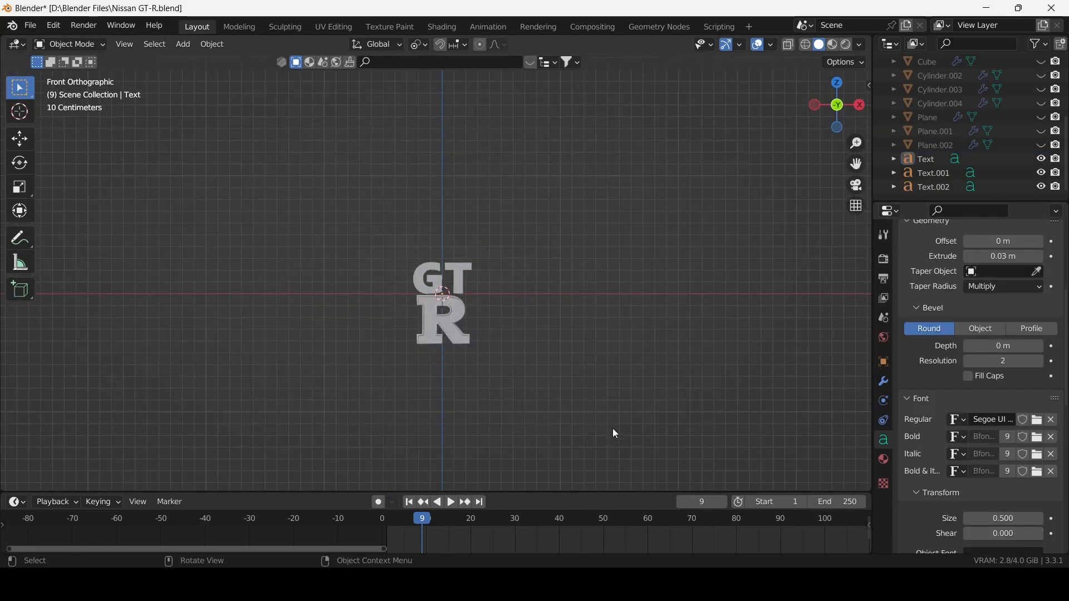
Step: Make the outlined R text the active object, leaving nothing selected
left_click_drag(374, 212, 551, 408)
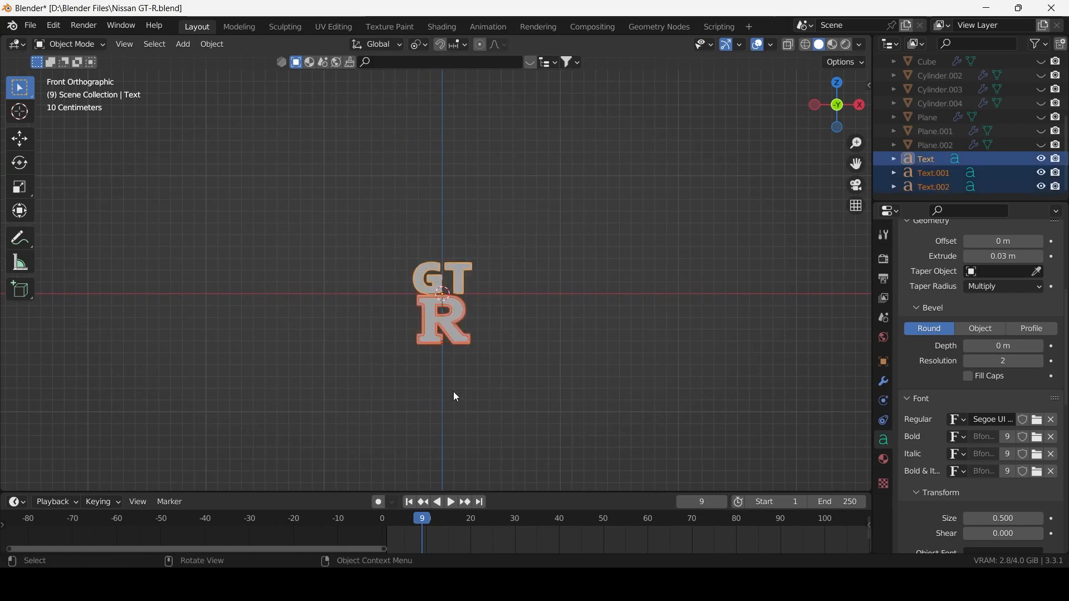
left_click(526, 373)
scroll(484, 369, "up", 3)
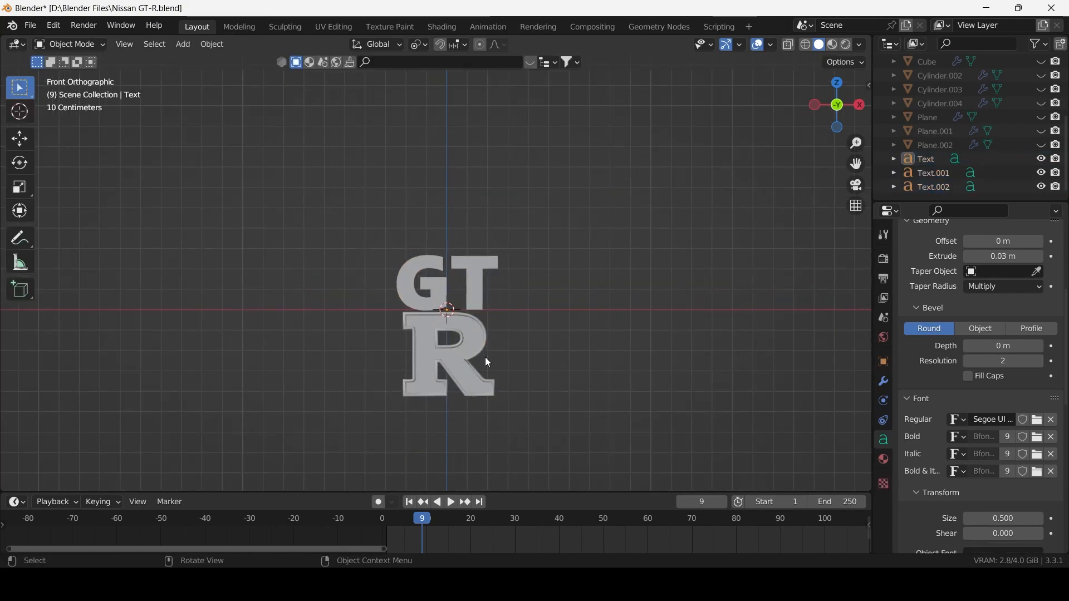
left_click(488, 363)
left_click(527, 382)
middle_click_drag(527, 382, 429, 375)
scroll(366, 297, "up", 2)
left_click_drag(349, 208, 579, 431)
key("Tab")
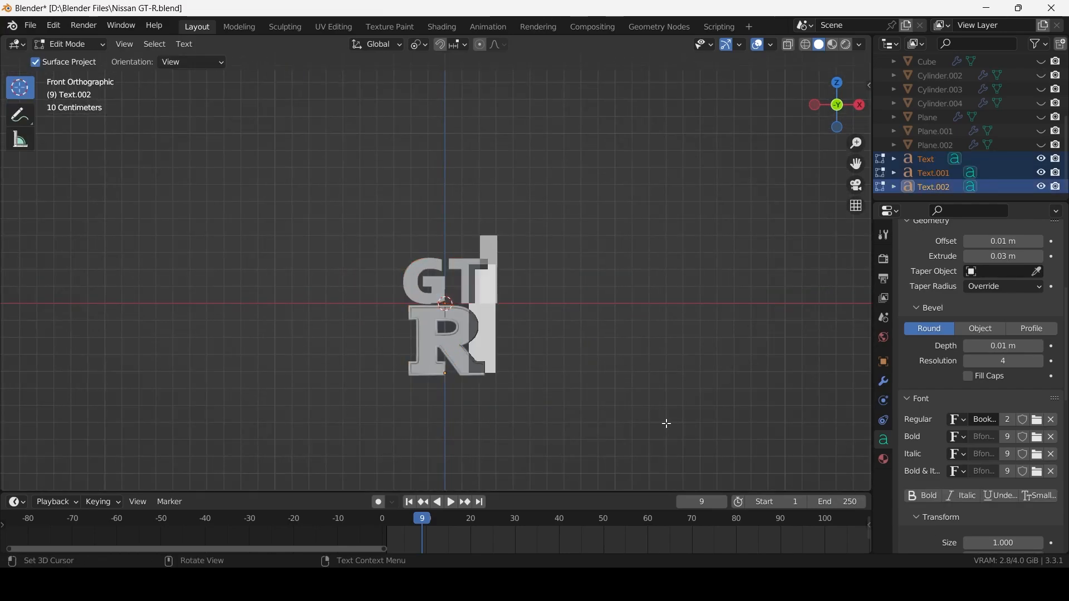
type("s")
key("BackSpace")
key("Tab")
left_click(659, 367)
middle_click_drag(658, 367, 521, 383)
scroll(521, 383, "down", 2)
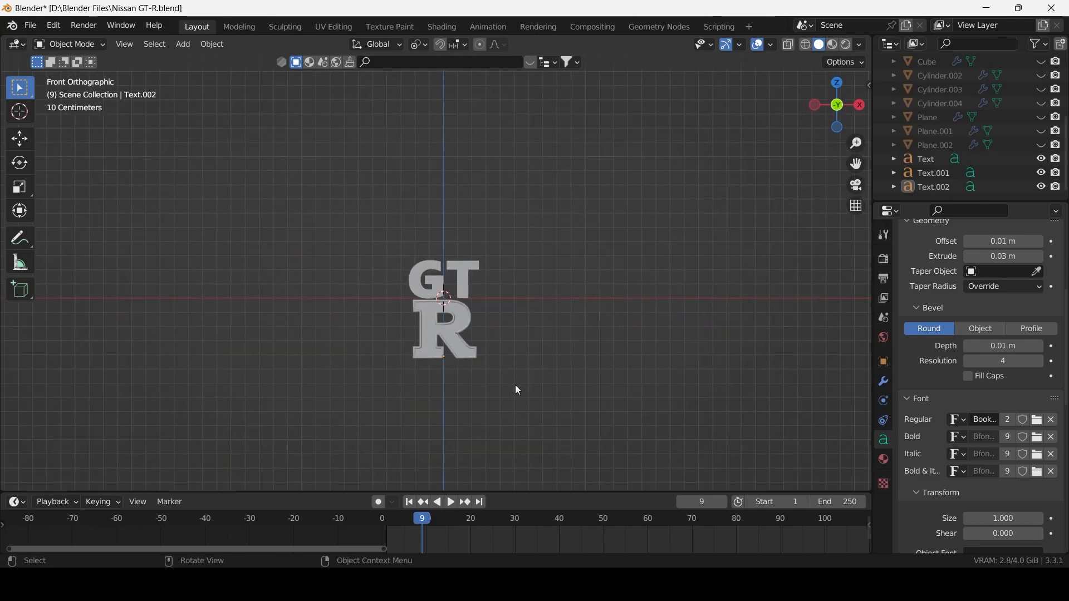
Step: Reduce the outlined R text's bevel resolution to 2
left_click(969, 362)
left_click(969, 362)
scroll(529, 357, "up", 5)
mouse_move(528, 357)
middle_mouse_down()
mouse_move(573, 389)
mouse_move(596, 365)
mouse_move(534, 375)
middle_mouse_up()
scroll(534, 375, "down", 8)
Step: Unhide all the hidden objects of the car model in the scene
scroll(980, 190, "up", 5)
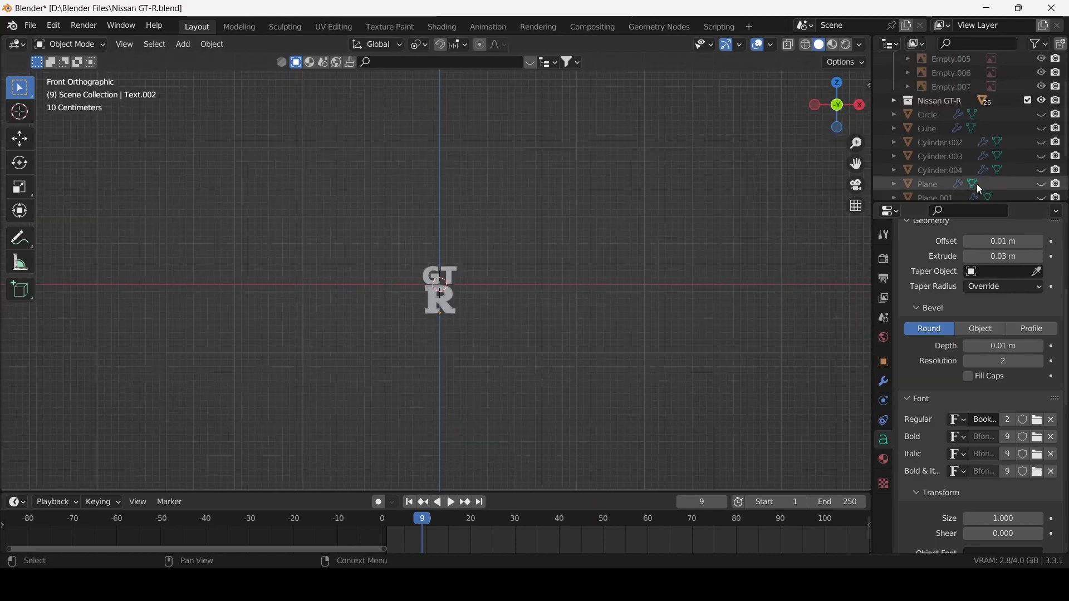
scroll(979, 188, "down", 5)
key("alt+h")
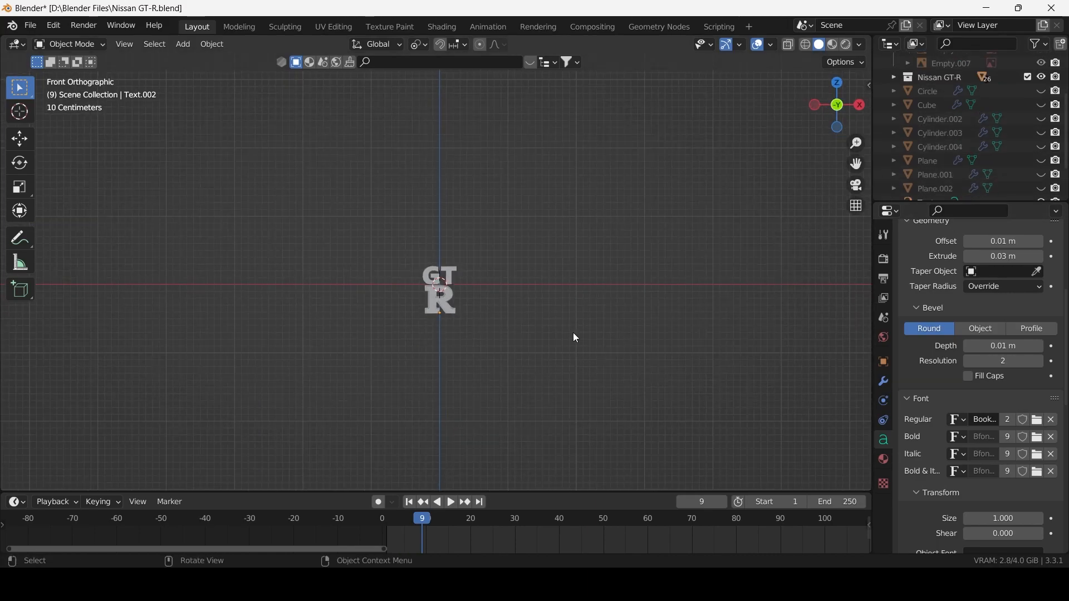
Step: Select the GT and R texts and scale them down together
scroll(559, 340, "up", 5)
left_click(467, 304)
left_click(470, 326)
key("s")
left_click(474, 369)
Step: Raise the GT-R badge along Z and scale it to 0.472
scroll(473, 380, "up", 4)
key("g")
key("z")
left_click(496, 109)
key("s")
left_click(513, 198)
Step: Move the badge along Y from the middle of the car to its front end
middle_click_drag(452, 253, 453, 321, "shift")
key("KP_3")
scroll(423, 334, "down", 2)
scroll(407, 349, "down", 1)
key("g")
key("y")
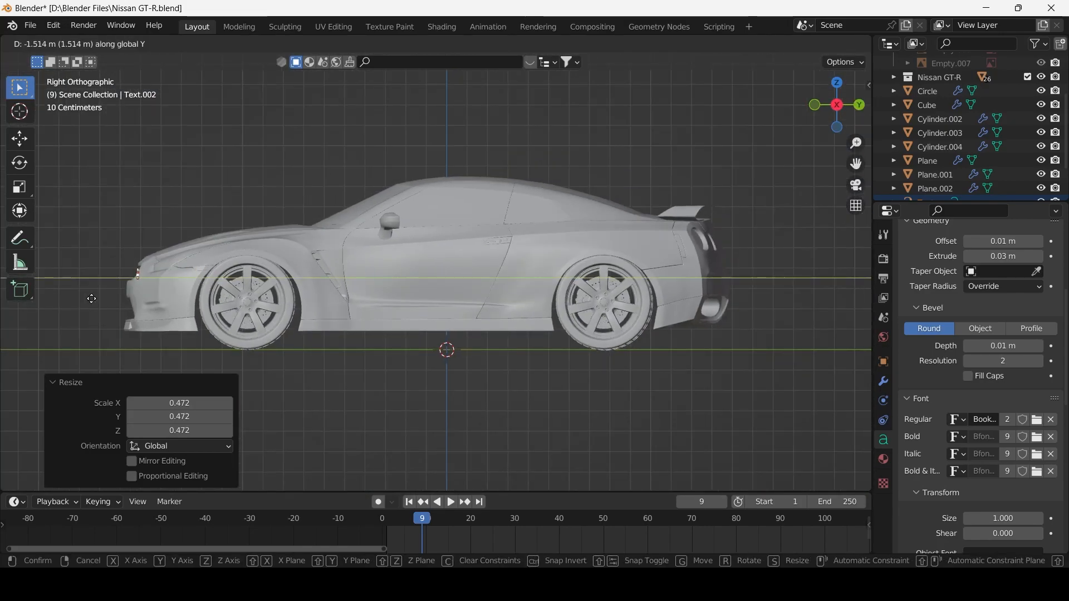
key("Escape")
Step: Position the badge along Z on the upper front grille and scale it to 0.913
key("KP_1")
scroll(455, 329, "up", 8)
key("g")
key("z")
left_click(485, 272)
key("s")
left_click(619, 327)
key("g")
key("z")
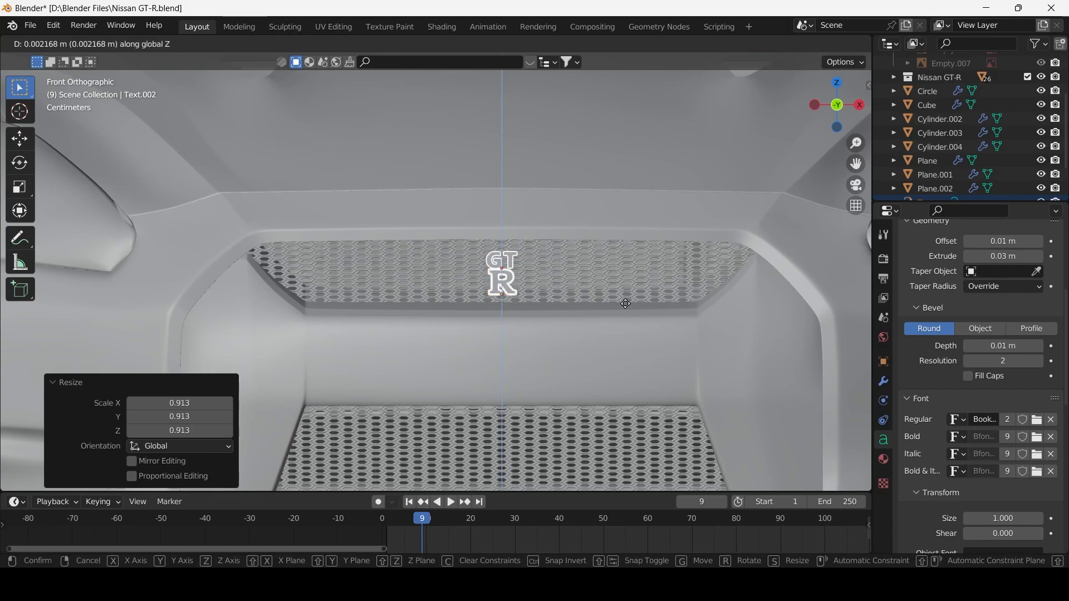
left_click(624, 305)
Step: Rotate the badge slightly about the X axis in front of the bumper
scroll(539, 306, "down", 2)
key("KP_3")
scroll(399, 349, "down", 3)
scroll(554, 319, "up", 8)
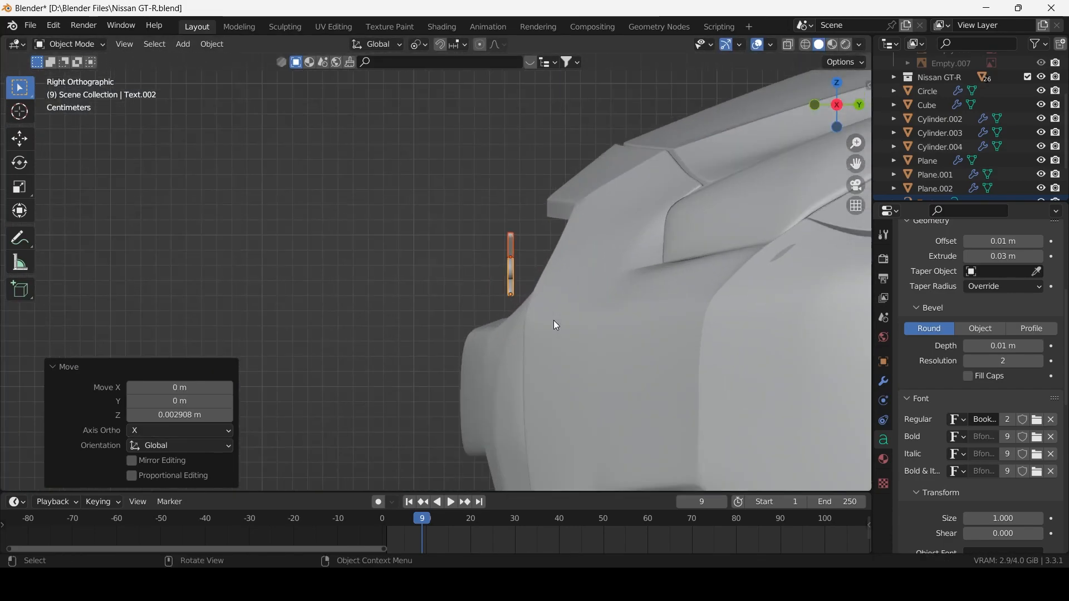
key("r")
key("x")
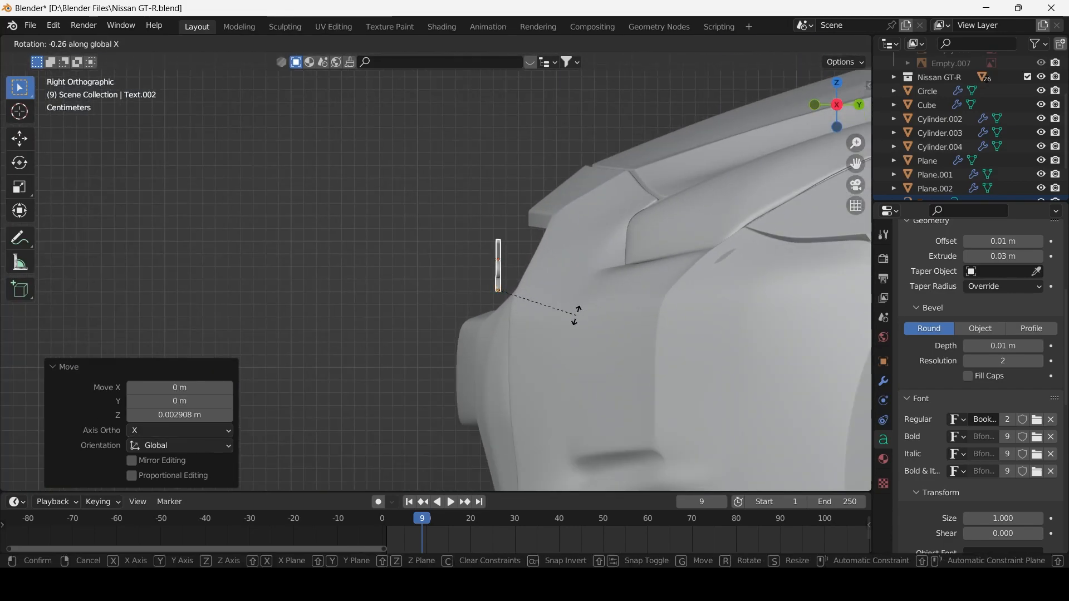
left_click(553, 321)
Step: Move the badge along Y towards the grille mesh and deselect it
mouse_move(553, 321)
middle_mouse_down()
mouse_move(595, 339)
mouse_move(583, 359)
mouse_move(559, 331)
middle_mouse_up()
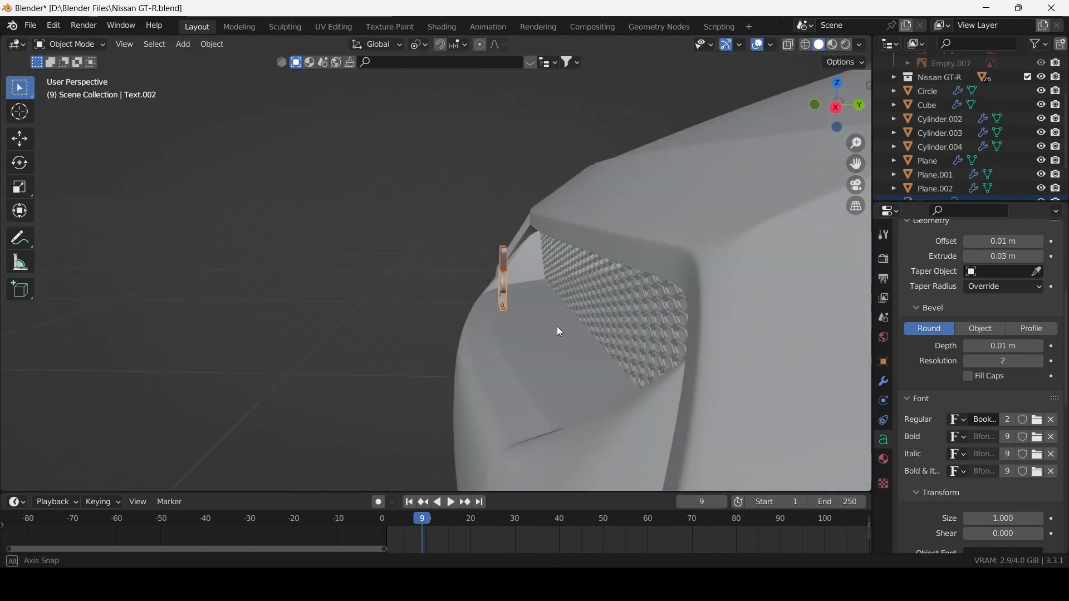
key("g")
key("y")
left_click(628, 336)
middle_click_drag(627, 336, 670, 340)
key("KP_1")
left_click(805, 409)
Step: Resize the front R and GT texts together and raise them 0.002804 m along Z
scroll(639, 394, "up", 8)
middle_click_drag(639, 394, 594, 396, "shift")
scroll(594, 389, "up", 3)
left_click(602, 323)
left_click(612, 250, "shift")
key("s")
left_click(35, 380)
key("g")
key("z")
left_click(208, 276)
Step: Duplicate the front badge in place
scroll(209, 276, "down", 7)
scroll(389, 435, "up", 4)
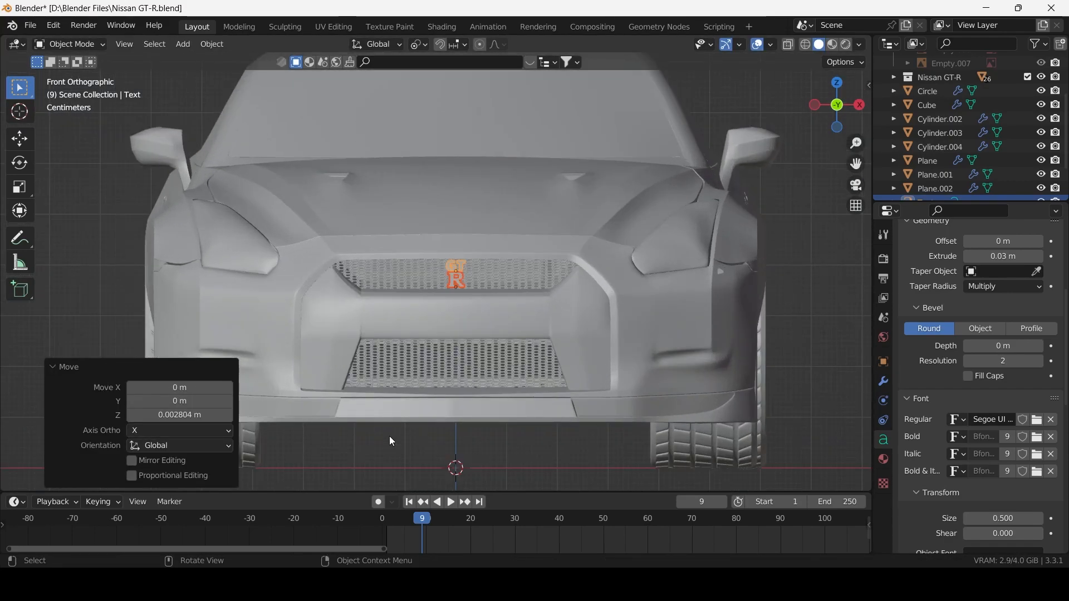
key("shift+d")
right_click(482, 388)
scroll(482, 387, "down", 3)
key("KP_3")
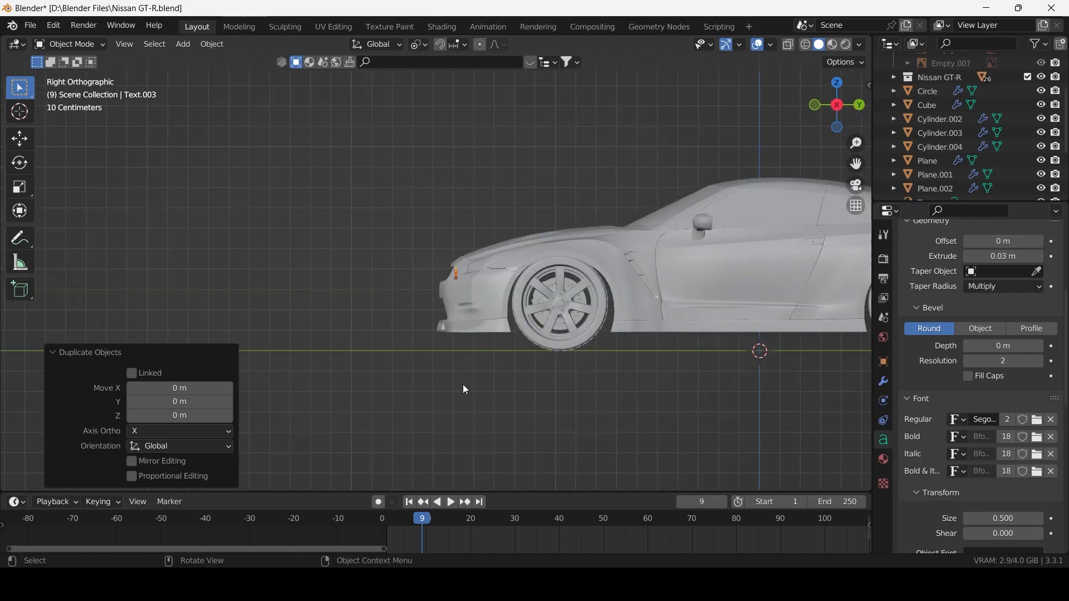
Step: Move the duplicated badge along Y to the car's rear end, ending with a 0.90949 m shift
key("g")
key("y")
left_click(854, 377)
scroll(540, 374, "down", 4)
scroll(510, 368, "up", 5)
key("g")
key("y")
left_click(630, 373)
Step: Rotate the rear badge 180° about the Z axis
key("ctrl+KP_1")
scroll(583, 341, "up", 3)
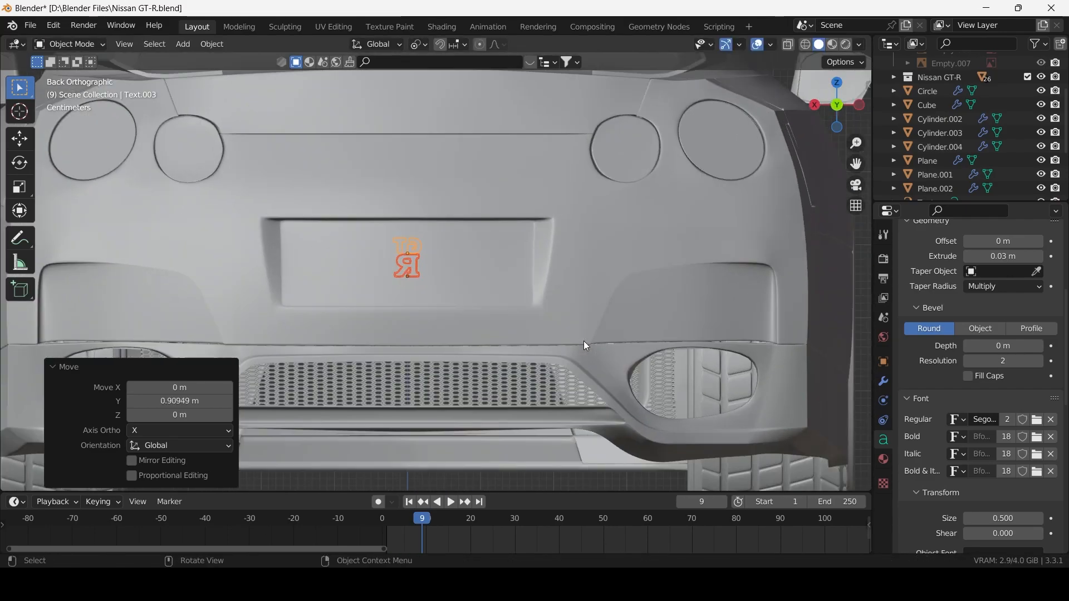
type("rz")
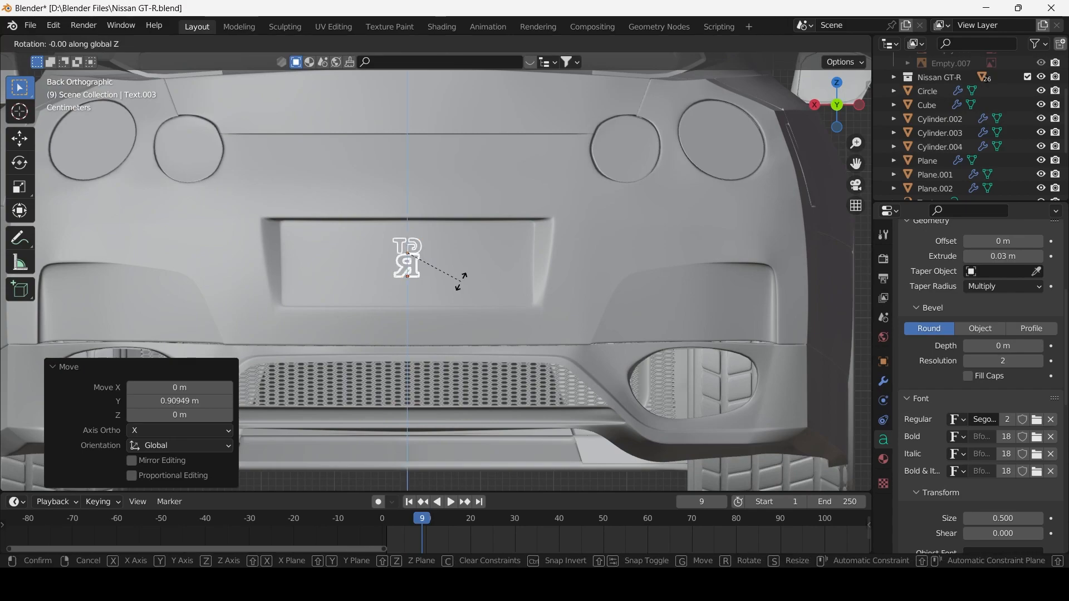
type("0")
key("Return")
Step: Move the rear badge -0.20458 m in X and 0.12697 m in Z, beside the inner taillight
scroll(460, 281, "down", 4)
scroll(482, 293, "up", 5)
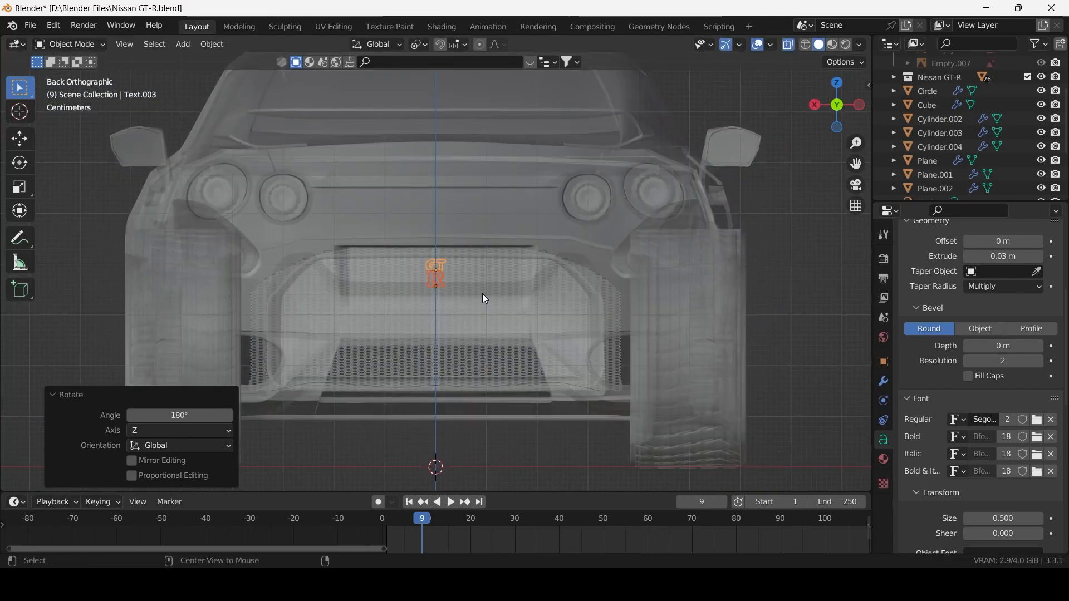
key("g")
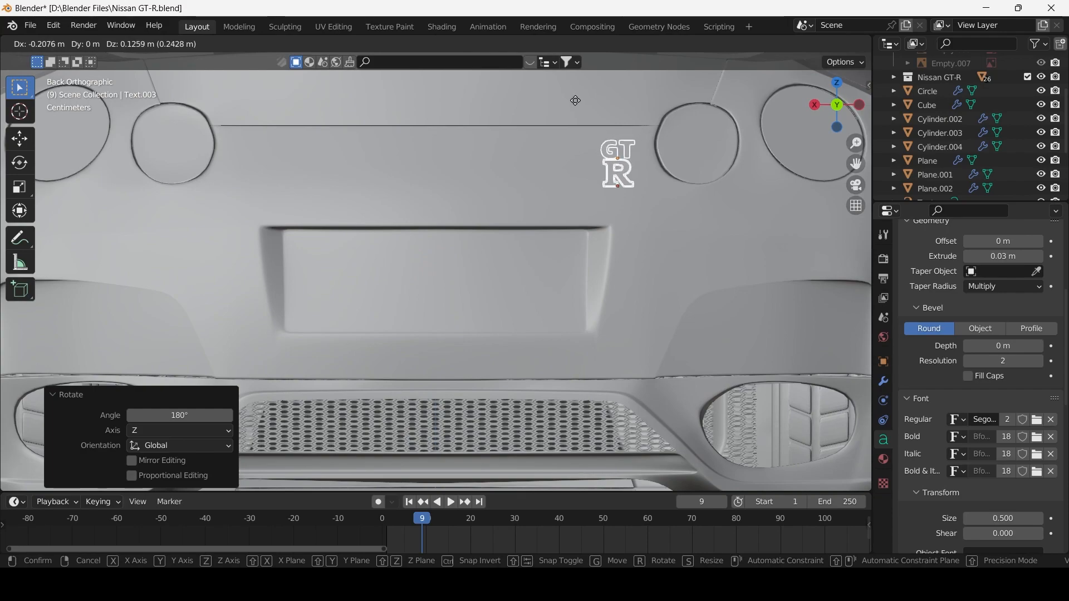
left_click(575, 100)
scroll(586, 115, "down", 4)
scroll(994, 114, "up", 3)
Step: Show the Referance collection and move the rear badge about -0.021 m in X onto the blueprint's badge
left_click(1041, 74)
scroll(589, 181, "up", 4)
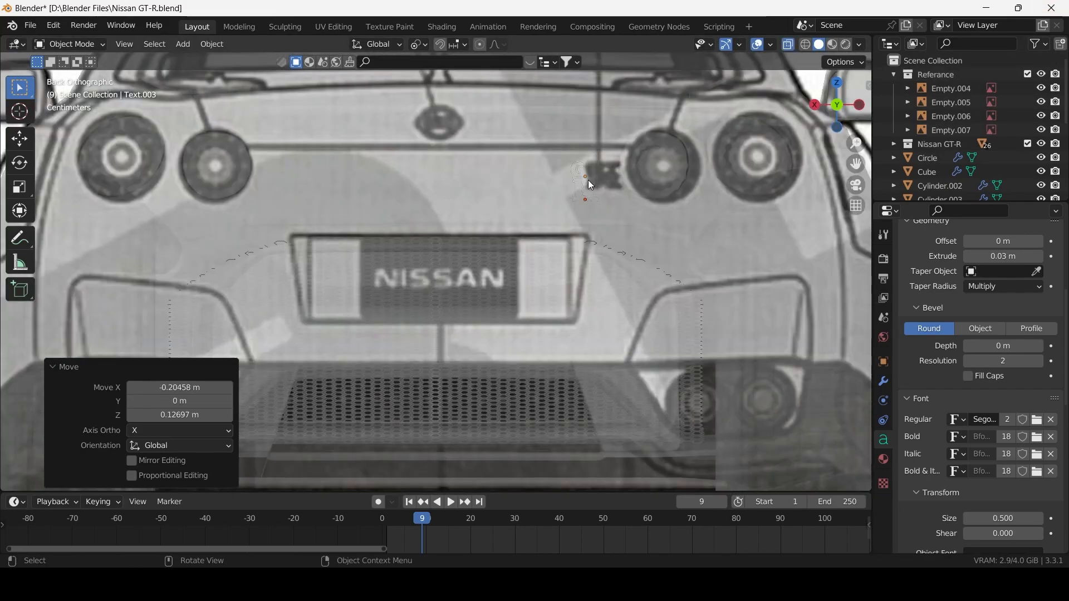
scroll(486, 262, "up", 6)
key("g")
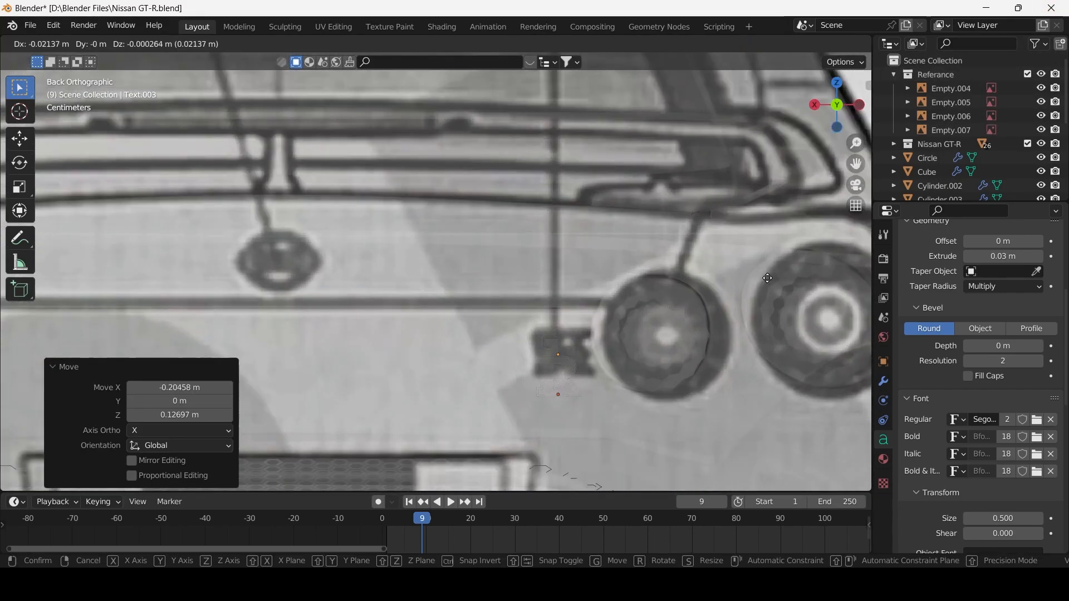
left_click(768, 277)
Step: Scale the rear badge to 1.285 along X and 0.626 along Z to match the blueprint
key("alt+z")
key("s")
key("x")
left_click(606, 339)
key("alt+z")
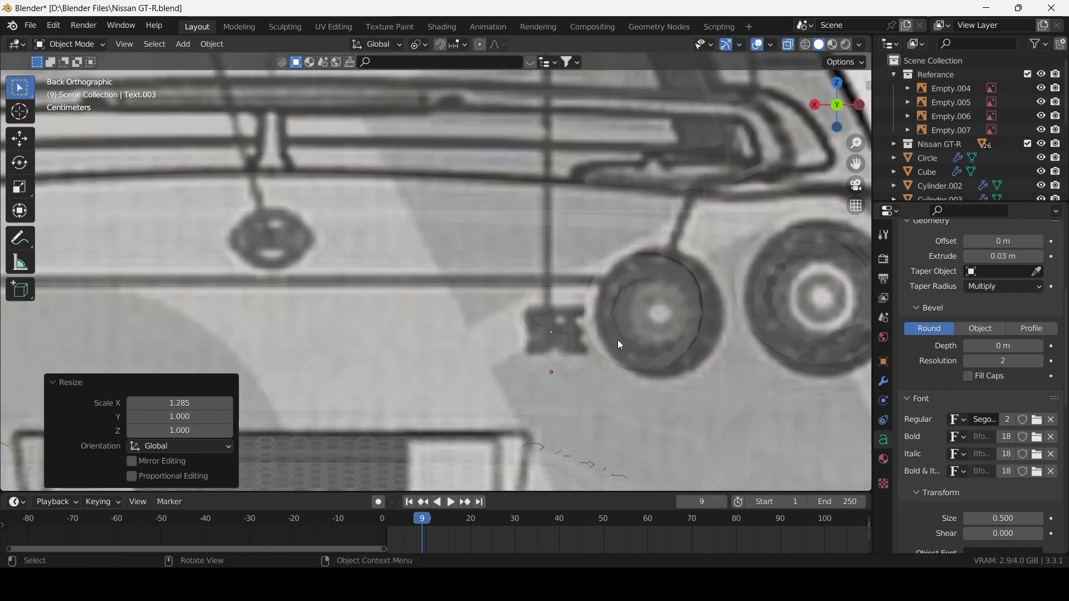
key("s")
key("z")
right_click(600, 347)
Step: Raise the rear badge 0.006037 m along Z and shift it 0.004029 m along X, away from the taillight
key("g")
key("z")
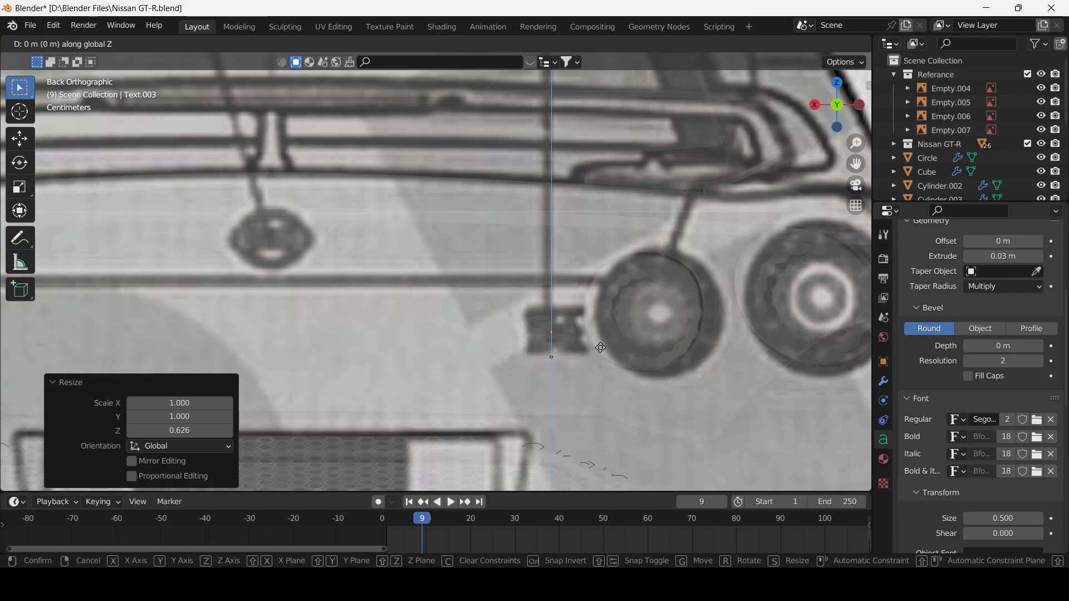
left_click(625, 285)
scroll(523, 307, "up", 3)
key("alt+z")
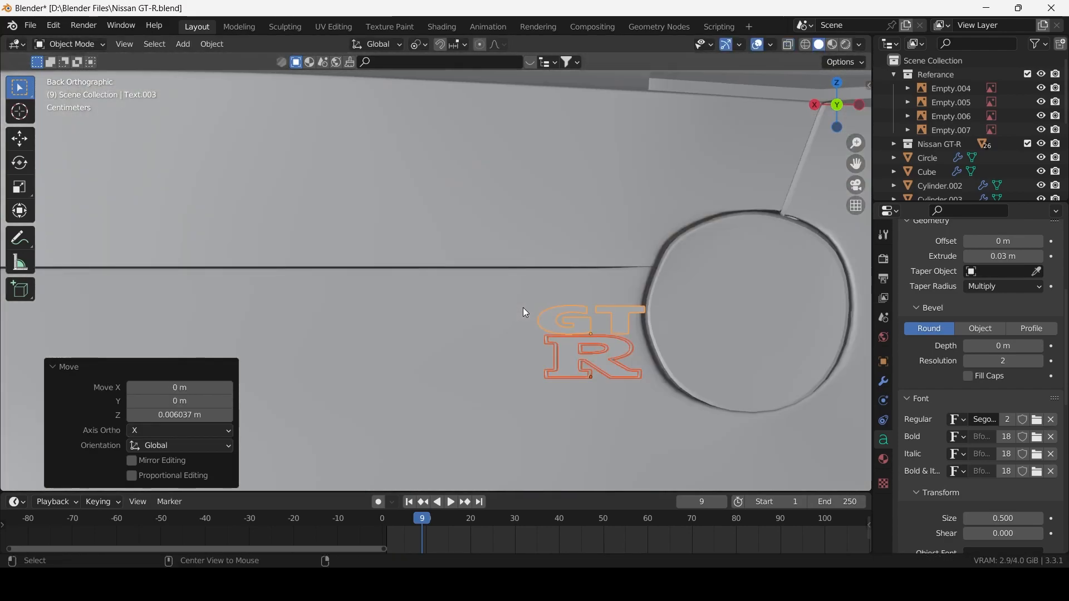
key("g")
key("x")
left_click(432, 303)
Step: Move the rear badge -0.014594 m along Y towards the rear body panel
middle_click_drag(440, 305, 546, 346)
scroll(533, 326, "down", 5)
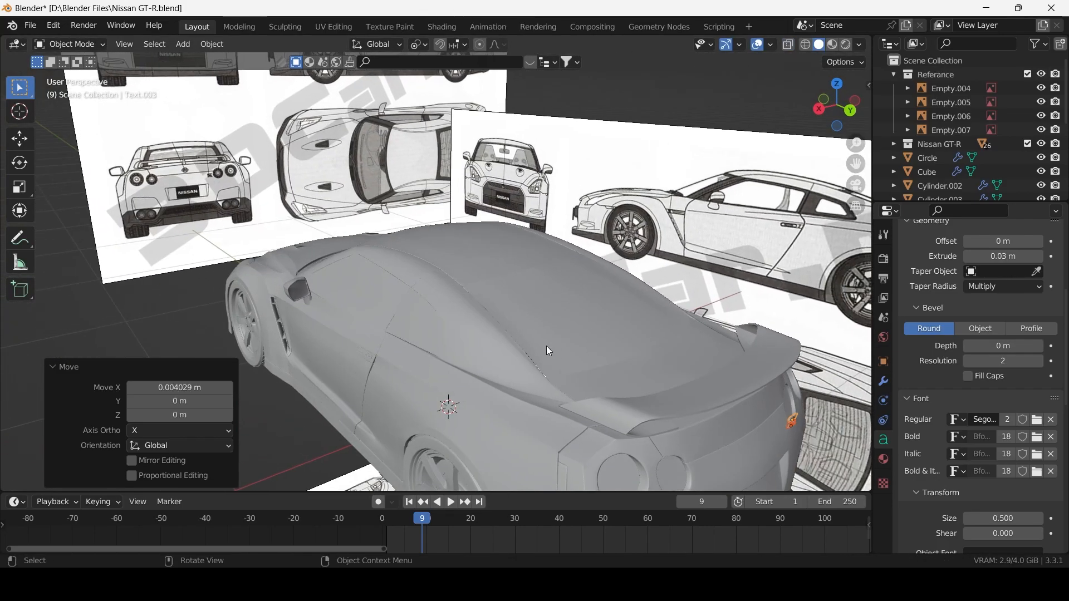
key("KP_7")
middle_click_drag(527, 232, 497, 479, "shift")
scroll(413, 135, "up", 2)
middle_click_drag(416, 141, 517, 300)
scroll(577, 410, "up", 3)
scroll(470, 317, "down", 3)
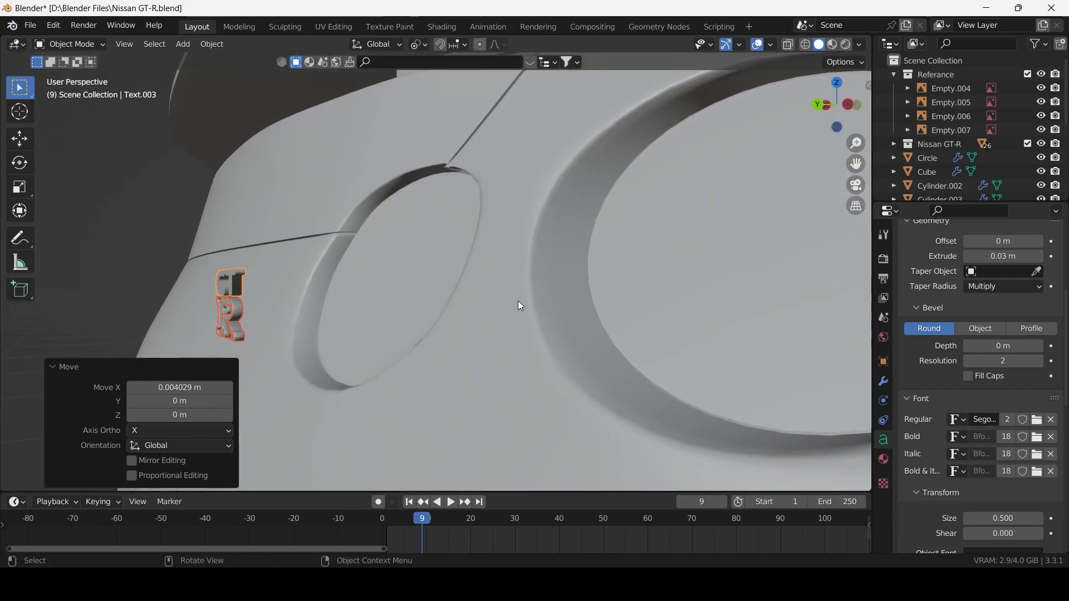
key("g")
key("x")
key("y")
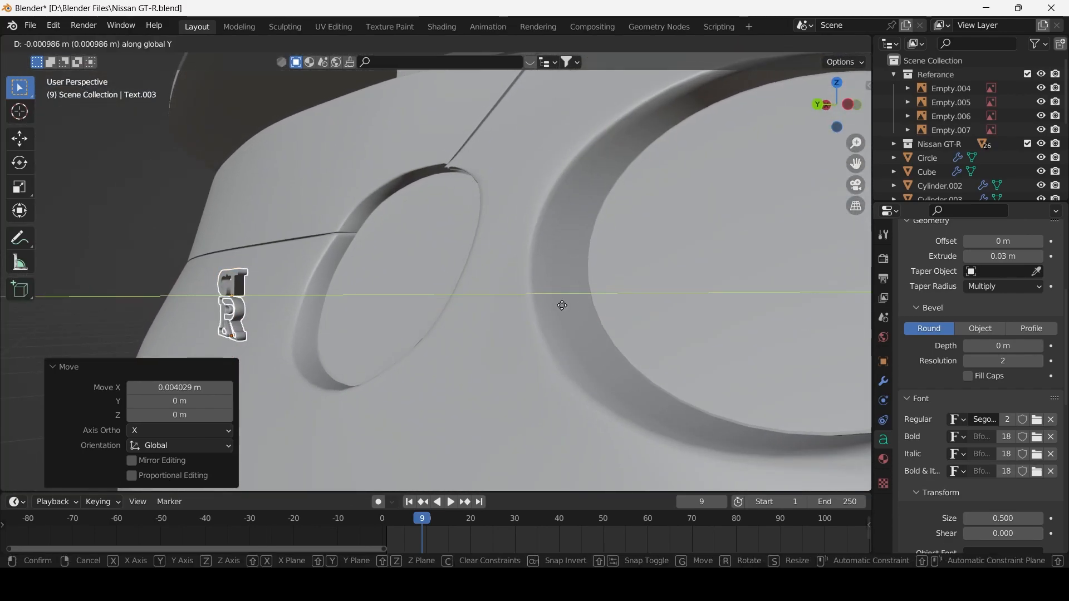
left_click(803, 338)
Step: Tilt the rear badge 16.1° about X and move it -0.00525 m along Y into the body panel
key("r")
key("x")
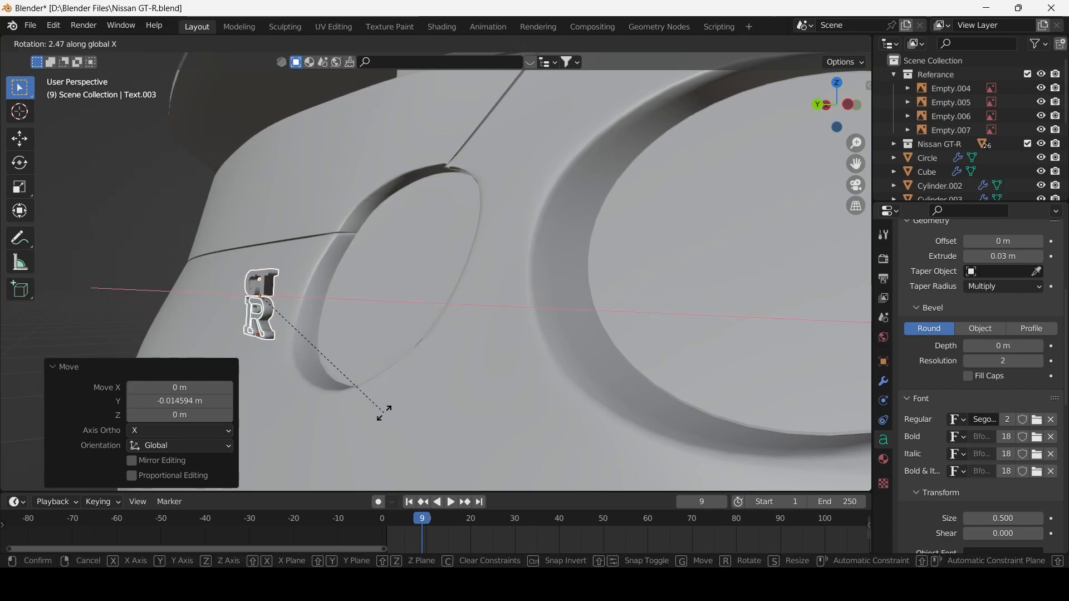
left_click(329, 399)
middle_click_drag(329, 398, 295, 394)
key("g")
key("x")
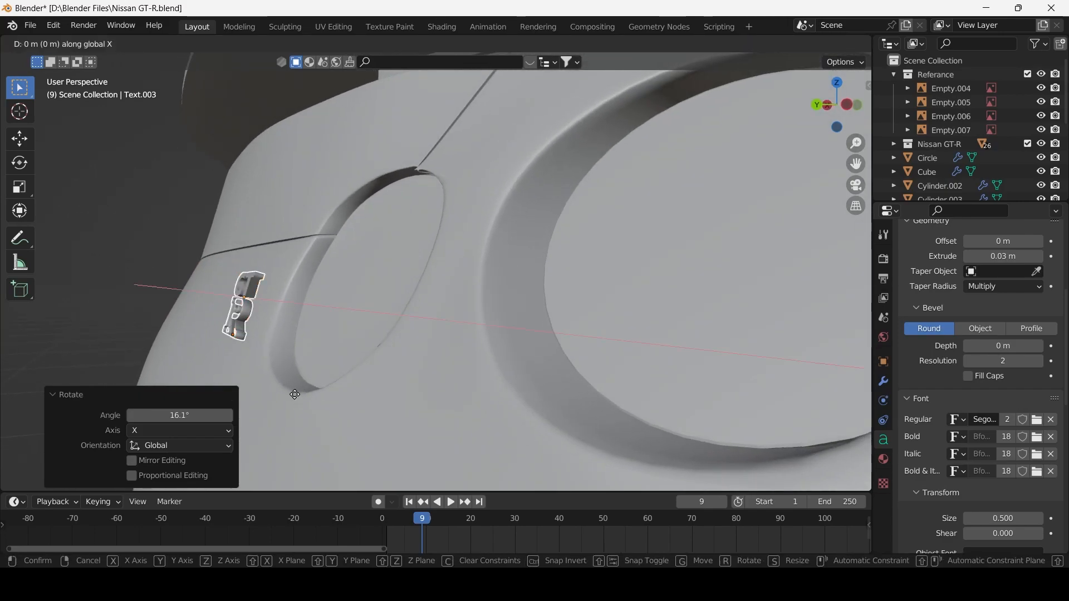
left_click(412, 405)
Step: Tilt the rear badge about 15.6° more about X and move it 0.001777 m along Y
middle_click_drag(411, 405, 512, 354)
key("r")
key("x")
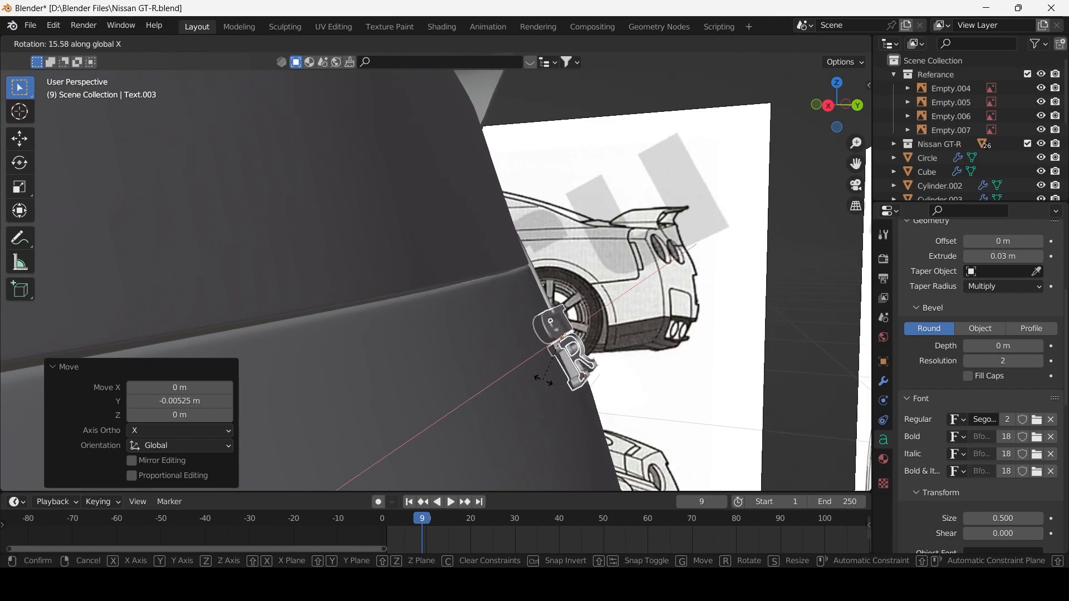
left_click(540, 376)
key("g")
key("y")
left_click(540, 376)
Step: Rotate the rear badge 3.84° about Z to follow the curve of the body
middle_click_drag(540, 376, 348, 393)
key("KP_7")
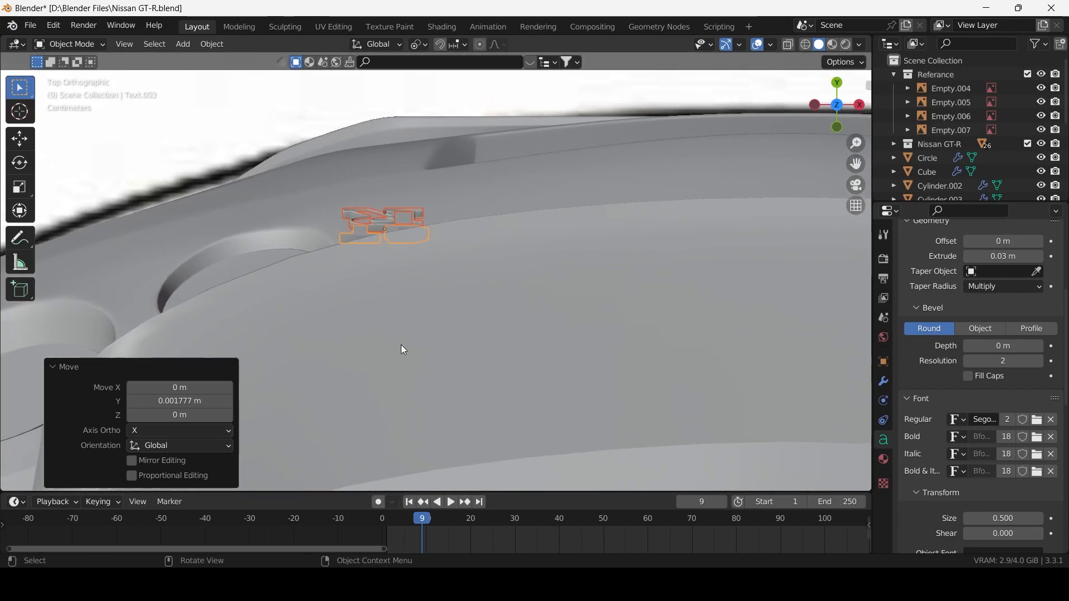
key("r")
key("z")
left_click(434, 330)
Step: Fine-tune the rear badge's rotation about Z and deselect it
middle_click_drag(434, 330, 554, 229)
key("r")
key("z")
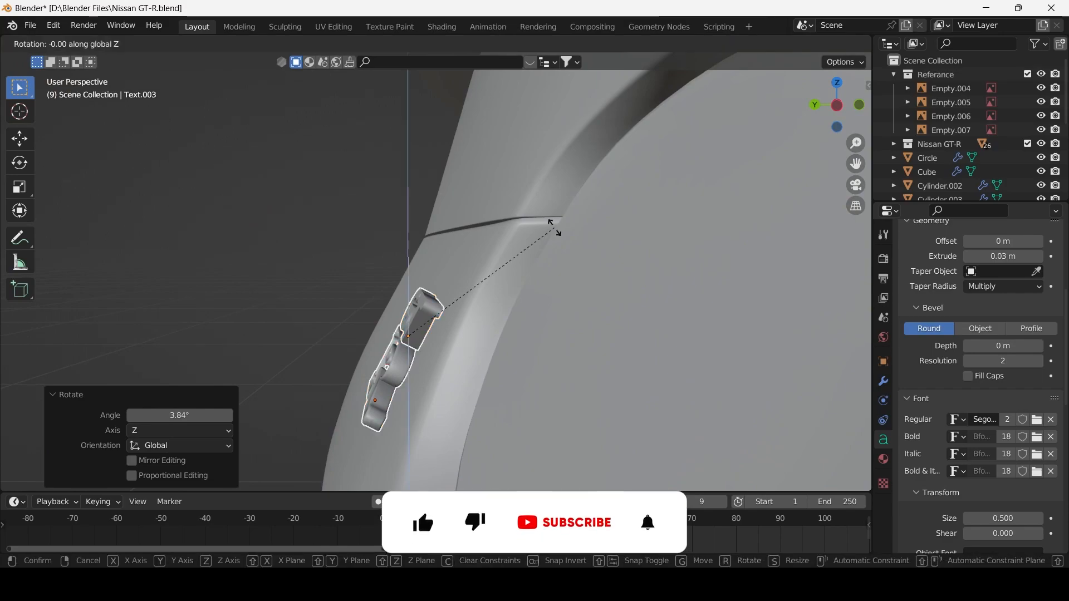
left_click(513, 229)
key("Tab")
key("KP_Decimal")
scroll(808, 323, "down", 6)
key("Tab")
middle_click_drag(638, 255, 725, 352)
left_click(834, 353)
Step: Select the front grille's R and GT texts and scale them down along Z
scroll(725, 351, "down", 6)
key("KP_1")
scroll(586, 326, "up", 10)
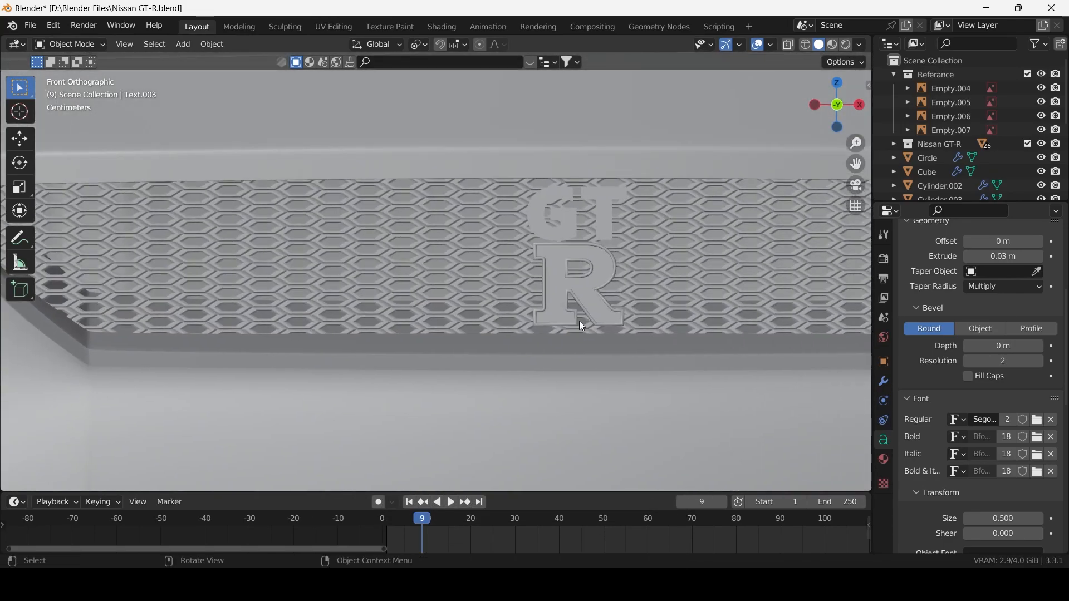
left_click(599, 297)
left_click(609, 222, "shift")
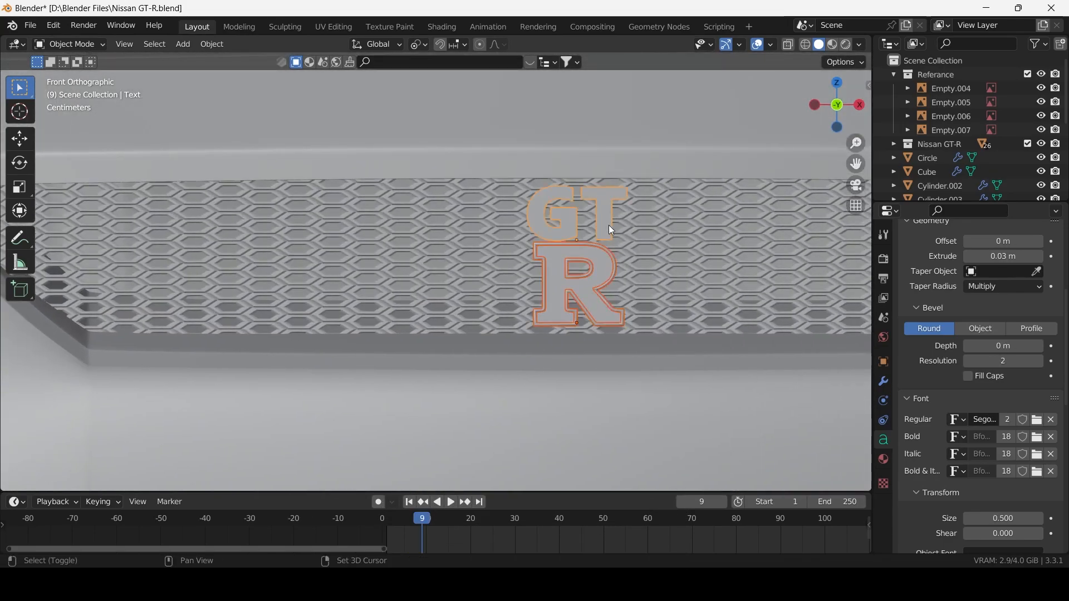
key("s")
key("z")
left_click(712, 296)
Step: Scale the front grille's GT and R texts along Z to match the blueprint's grille opening
scroll(712, 296, "down", 1, "alt")
scroll(712, 295, "down", 4)
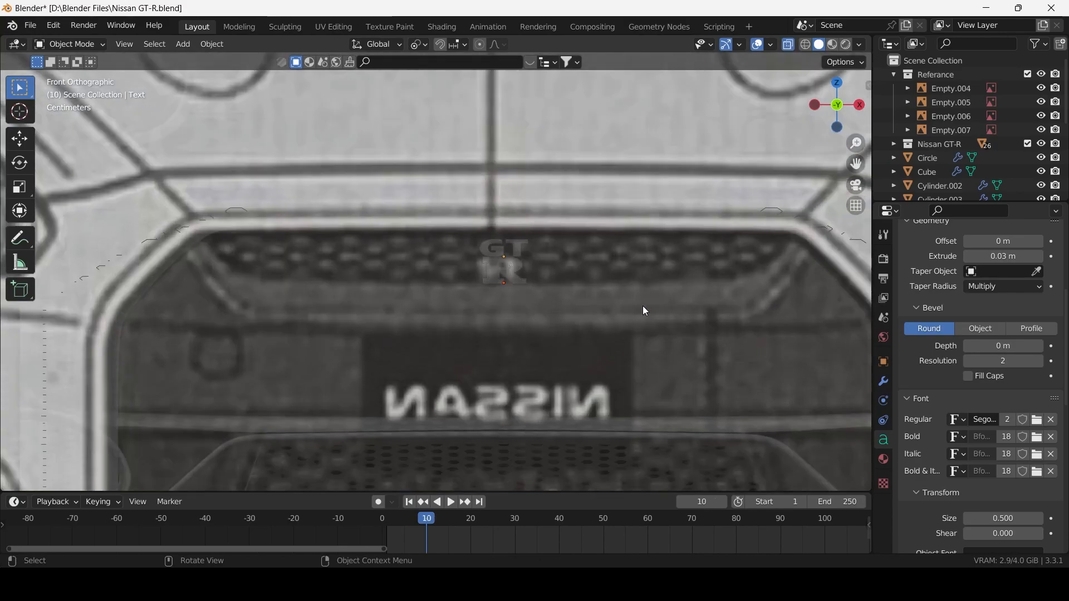
middle_click_drag(656, 309, 620, 312, "shift")
scroll(613, 320, "up", 5)
scroll(608, 318, "down", 8)
scroll(611, 318, "up", 5)
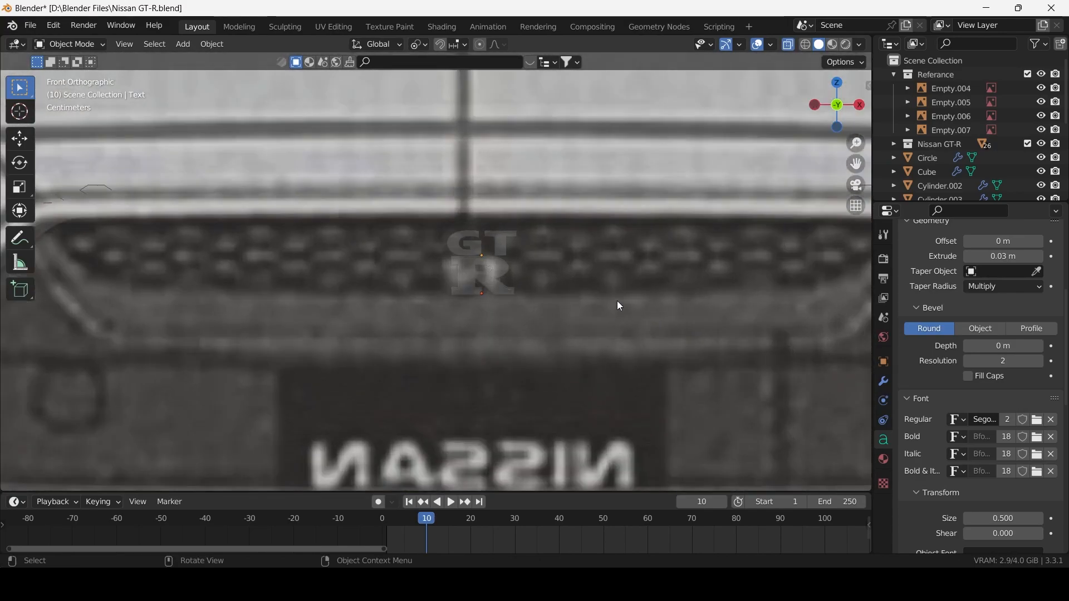
key("s")
key("z")
left_click(646, 274)
key("s")
key("x")
key("Escape")
Step: Compare the car model and its grille badge with the front blueprint, with and without X-ray shading
scroll(687, 299, "down", 7)
key("Tab")
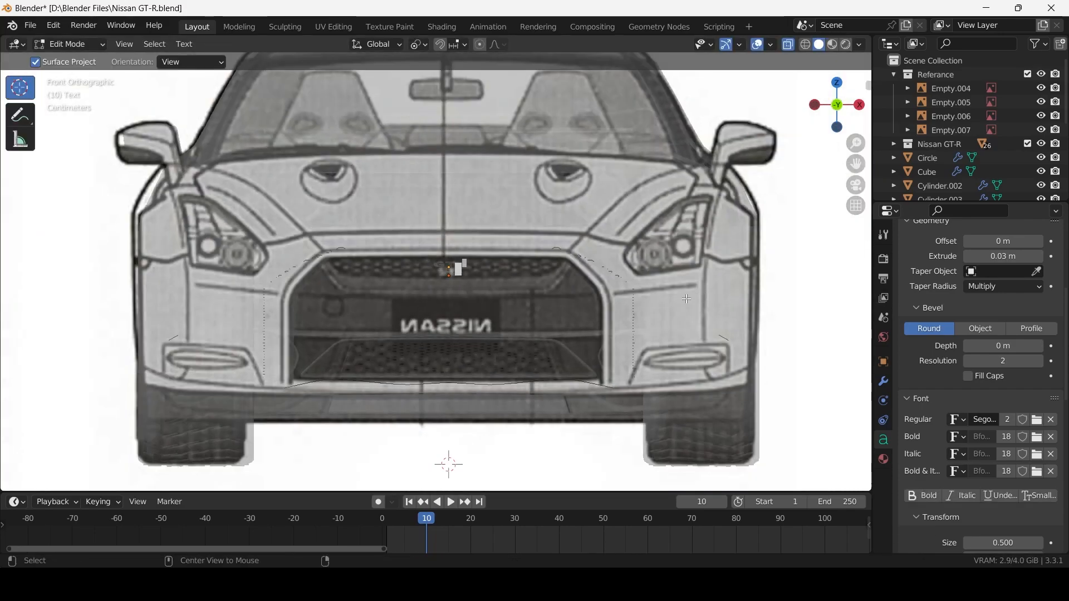
key("Tab")
scroll(648, 307, "down", 4)
key("alt+z")
middle_click_drag(648, 307, 678, 312)
scroll(630, 307, "down", 4)
scroll(633, 307, "up", 4)
key("KP_1")
scroll(633, 307, "up", 1)
key("alt+z")
scroll(634, 308, "up", 6)
key("alt+z")
scroll(649, 321, "down", 5)
scroll(720, 319, "up", 4)
scroll(666, 348, "down", 6)
key("KP_1")
scroll(580, 382, "down", 4)
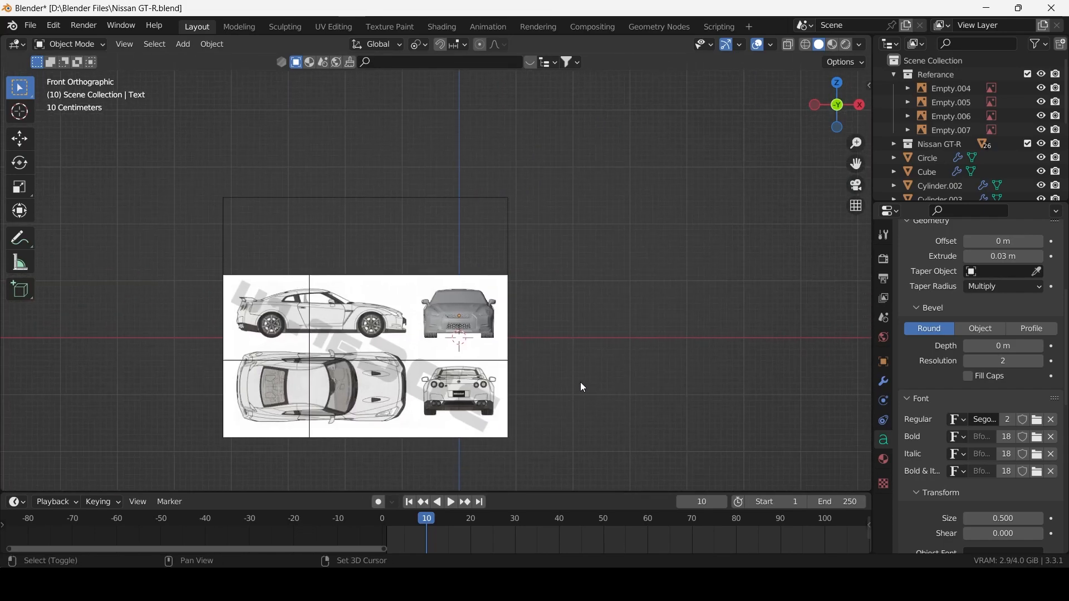
scroll(583, 387, "up", 5)
scroll(685, 321, "down", 4)
Step: Hide all objects in the scene to clear the workspace
key("a")
key("h")
scroll(640, 350, "up", 3)
scroll(616, 362, "down", 5)
Step: Add a mesh circle at the origin inside the Nissan GT-R collection and view it from above
left_click(946, 144)
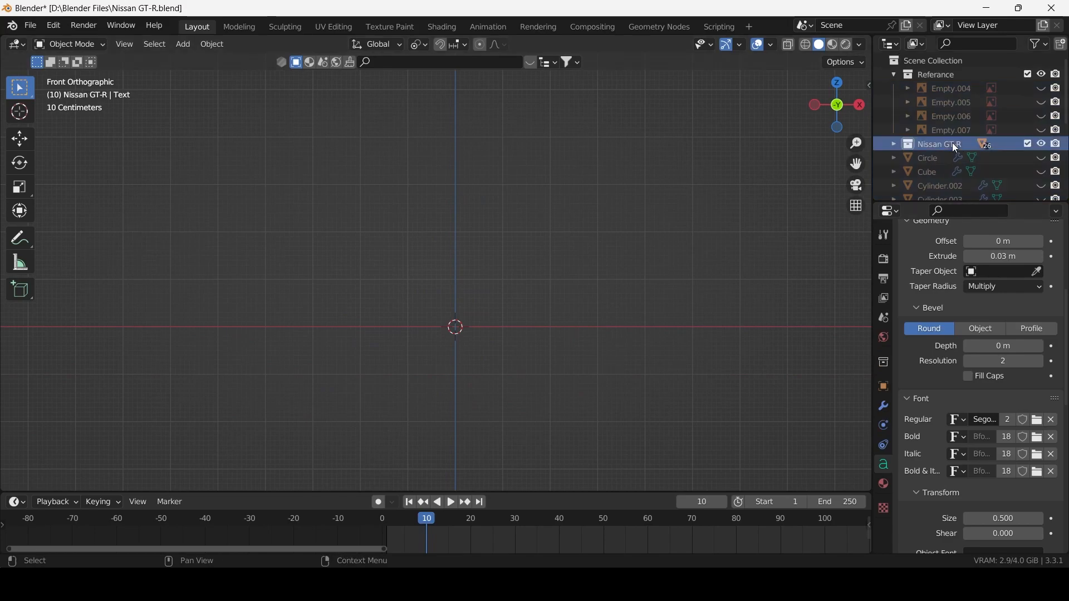
key("shift+a")
mouse_move(467, 278)
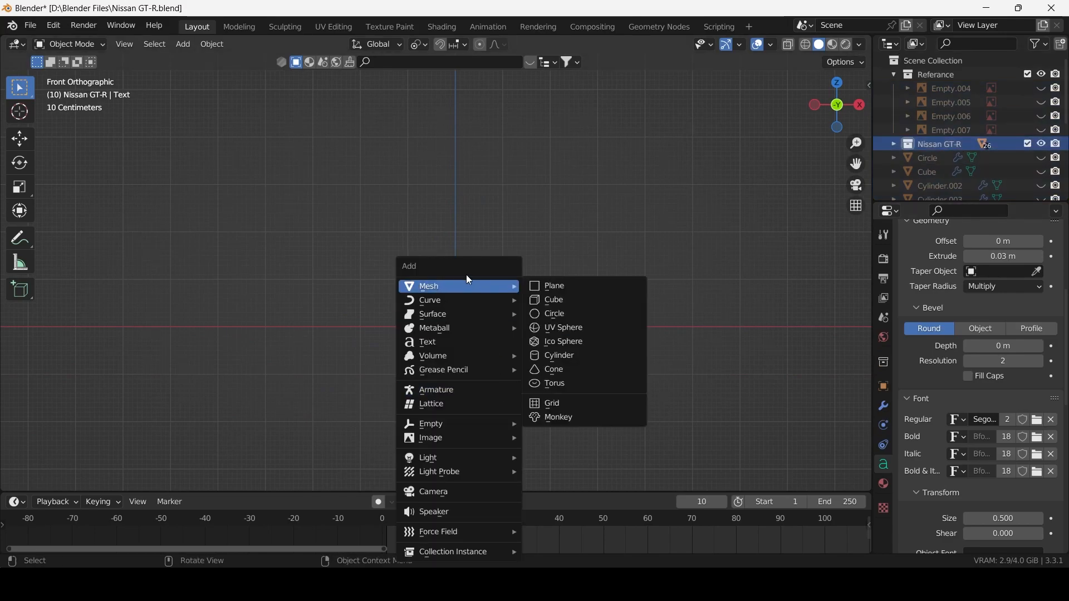
left_click(586, 317)
key("KP_7")
Step: Extrude the circle's edge inward at a scale of 0.843 to form a flat ring
key("Tab")
key("e")
key("s")
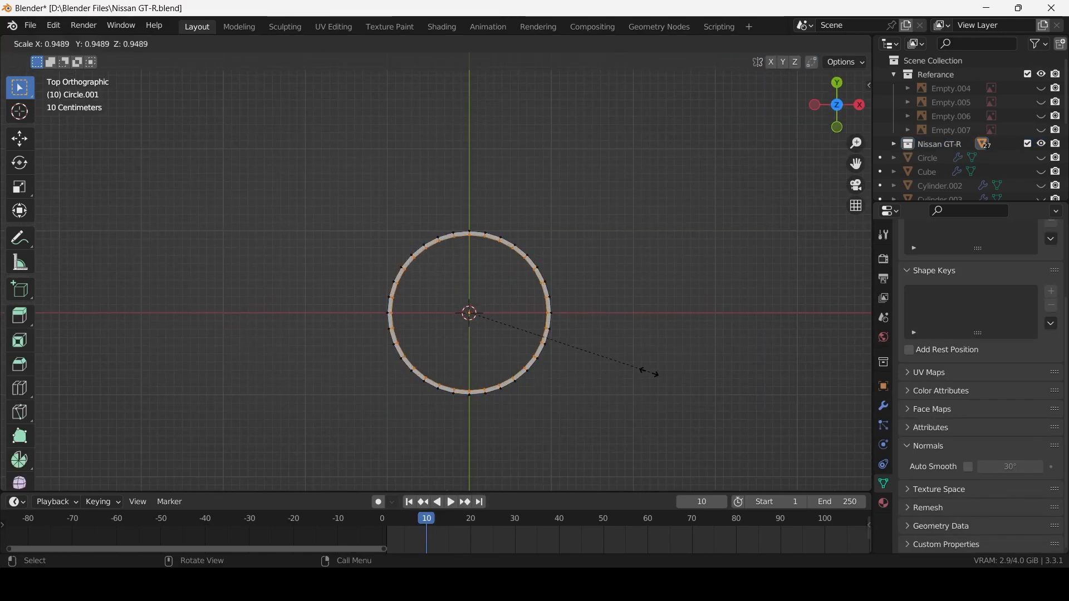
left_click(636, 369)
scroll(591, 373, "up", 3)
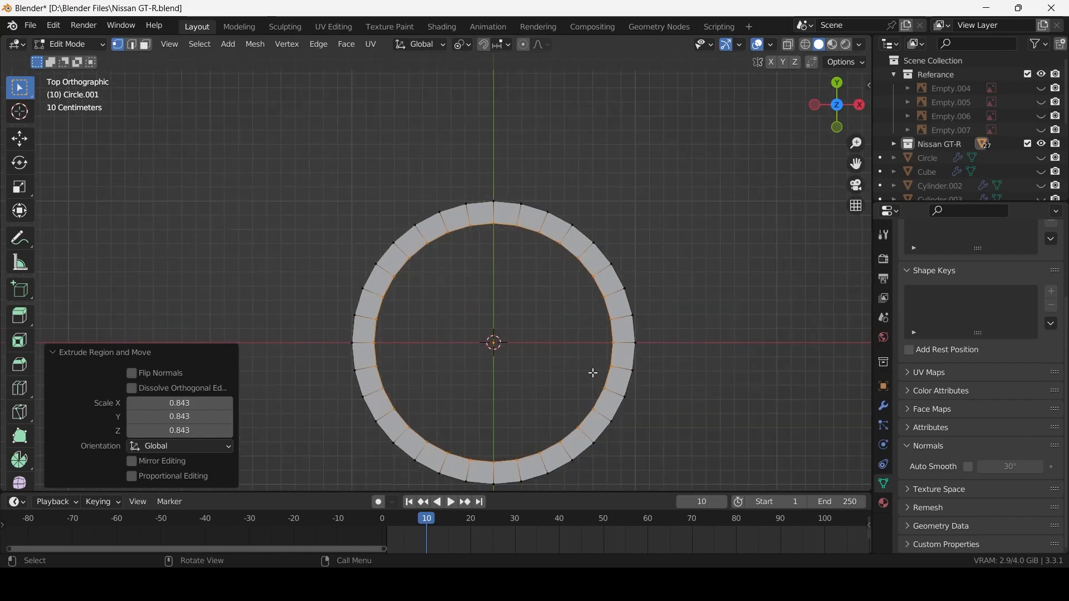
Step: Add two evenly spaced loop cuts around the ring and raise them along Z
key("ctrl+r")
scroll(615, 391, "up", 1)
left_click(613, 389)
right_click(615, 385)
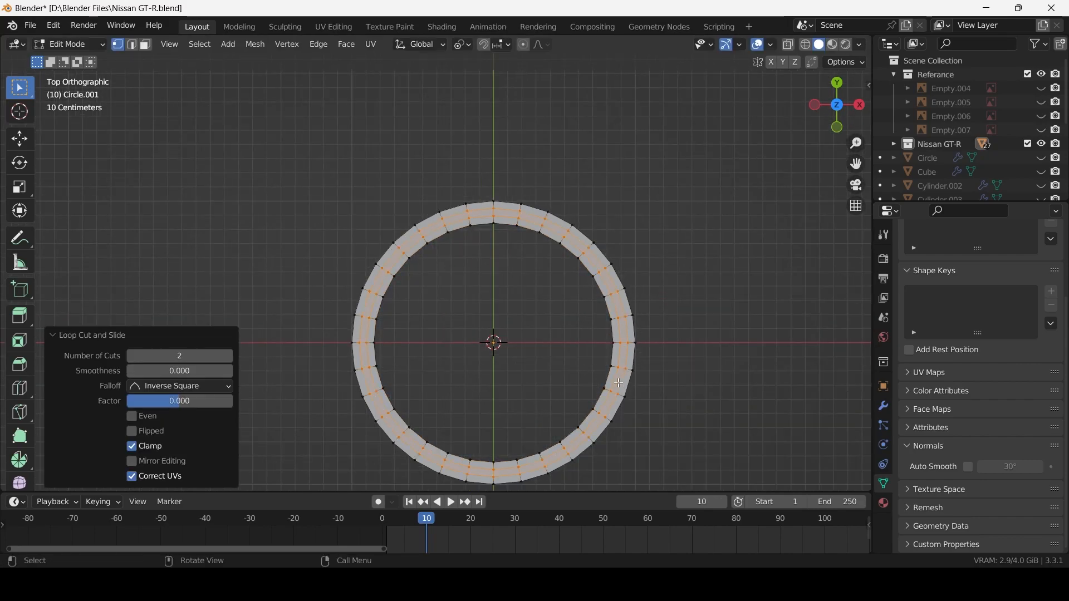
middle_click_drag(615, 386, 603, 313)
key("KP_1")
key("g")
key("z")
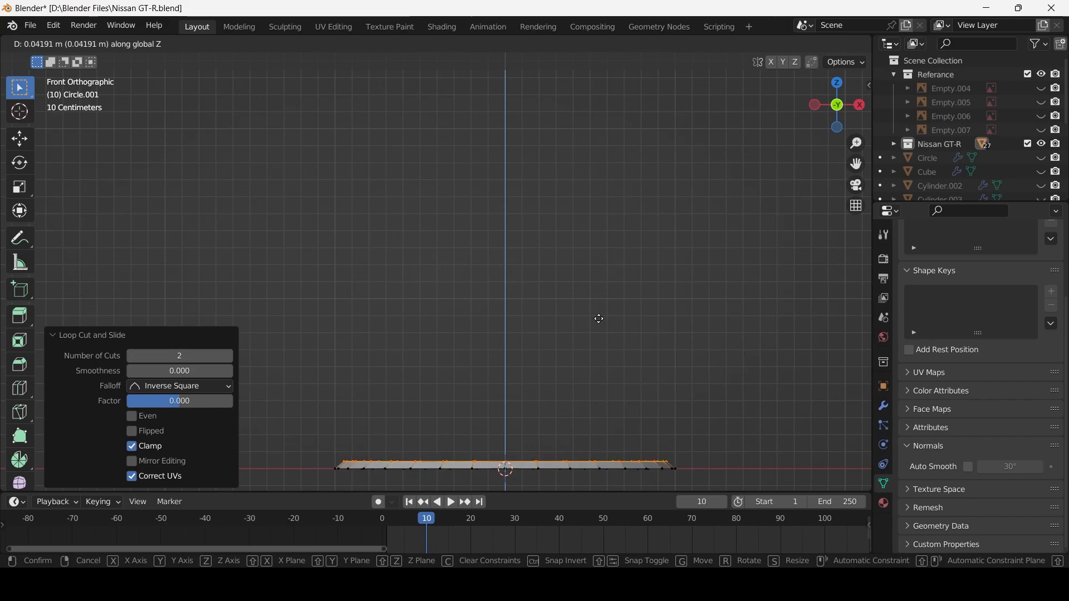
left_click(607, 302)
Step: Lower the inner raised edge loop of the ring by 0.024469 m along Z
key("KP_7")
middle_click_drag(675, 426, 601, 289)
key("g")
key("z")
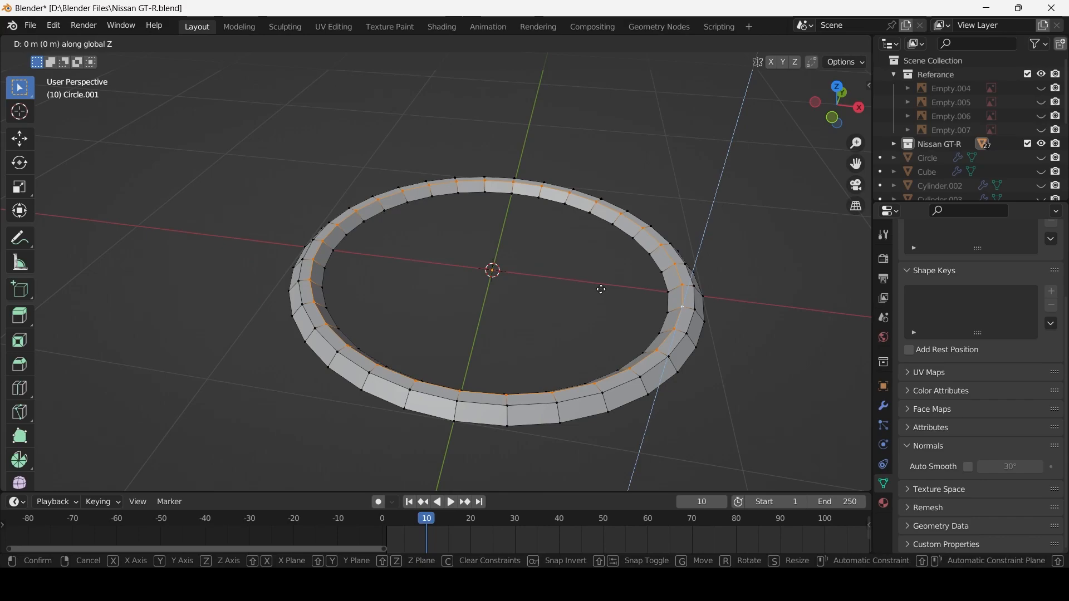
left_click(612, 338)
Step: Change the pivot point and scale the ring's raised loops inward about its centre, the outer one by 0.949
key("s")
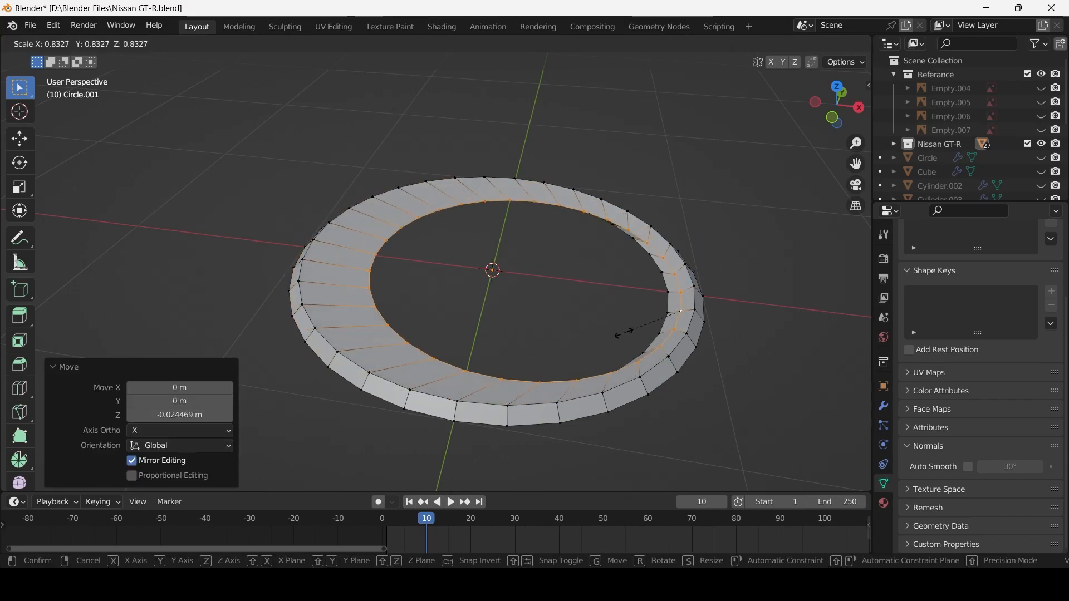
right_click(625, 333)
key("period")
left_click(662, 466)
key("s")
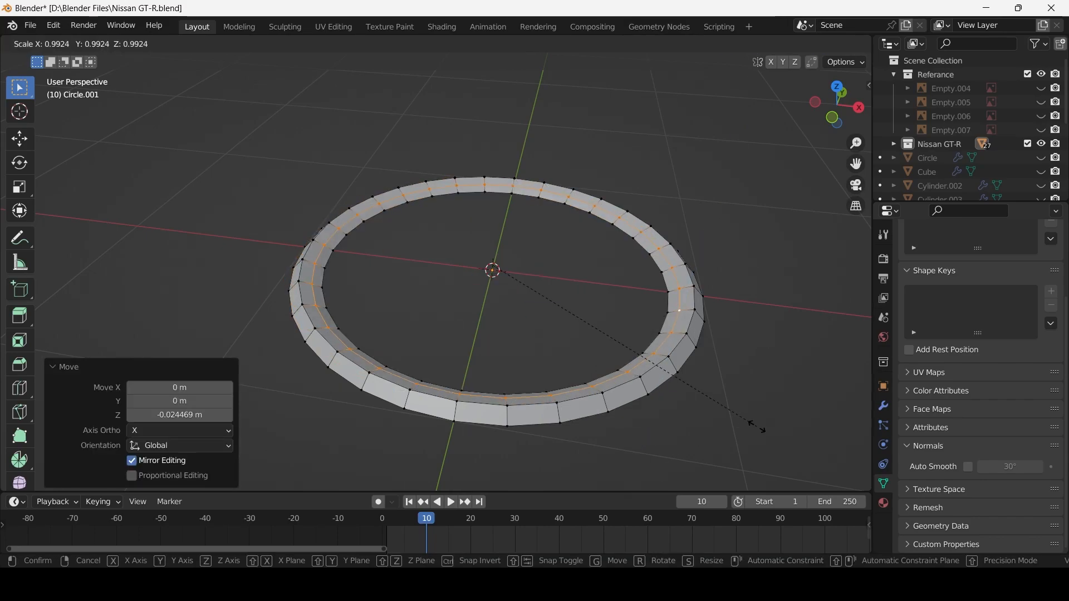
left_click(717, 354)
key("ctrl+z")
key("s")
left_click(720, 359)
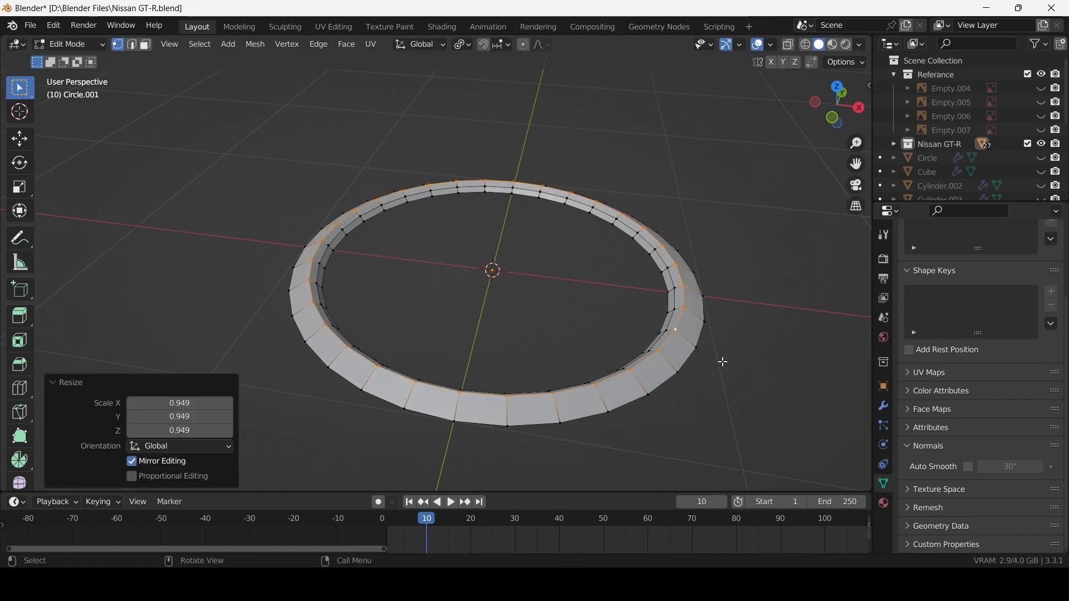
key("ctrl+z")
Step: Delete the ring's inner faces around the X axis on both opposite sides, leaving two openings
key("Tab")
scroll(650, 379, "down", 3)
middle_click_drag(651, 379, 607, 337)
scroll(511, 315, "down", 3)
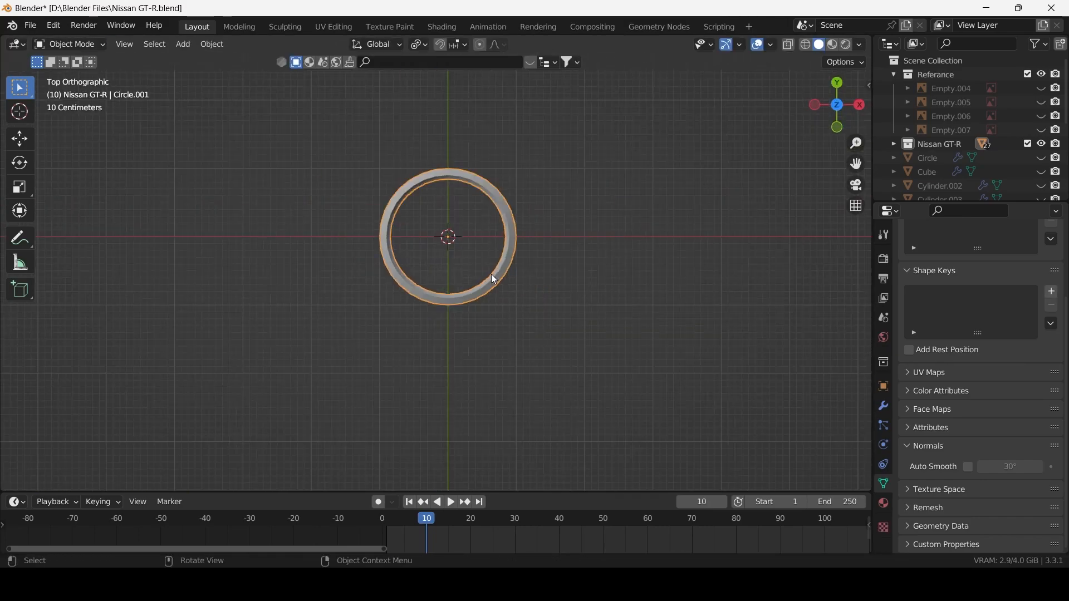
scroll(523, 278, "up", 7)
key("Tab")
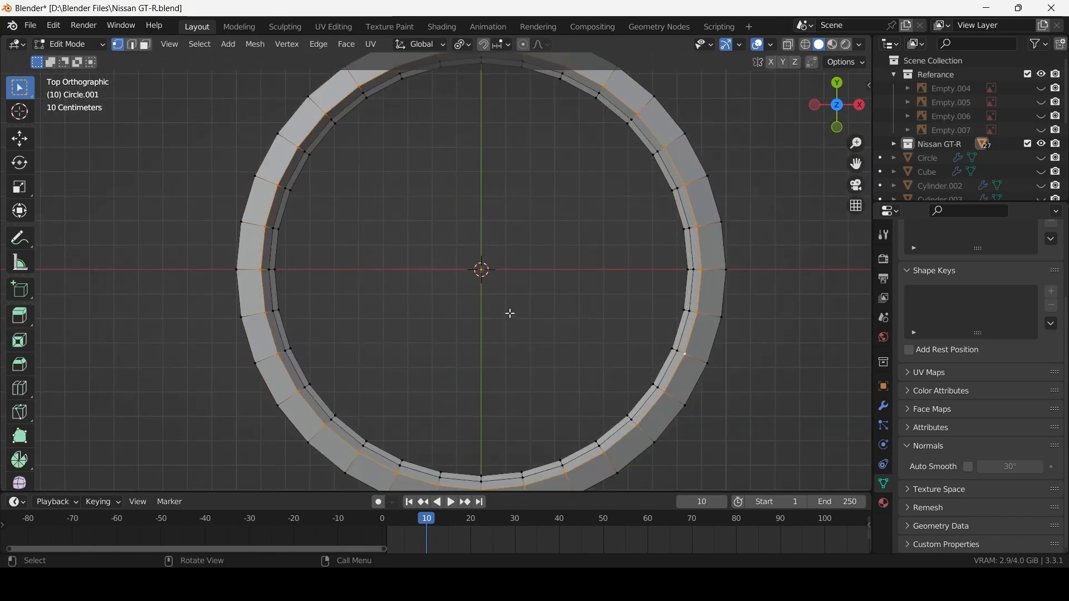
scroll(397, 247, "up", 2)
left_click_drag(185, 197, 248, 354)
left_click_drag(763, 186, 801, 342, "shift")
key("x")
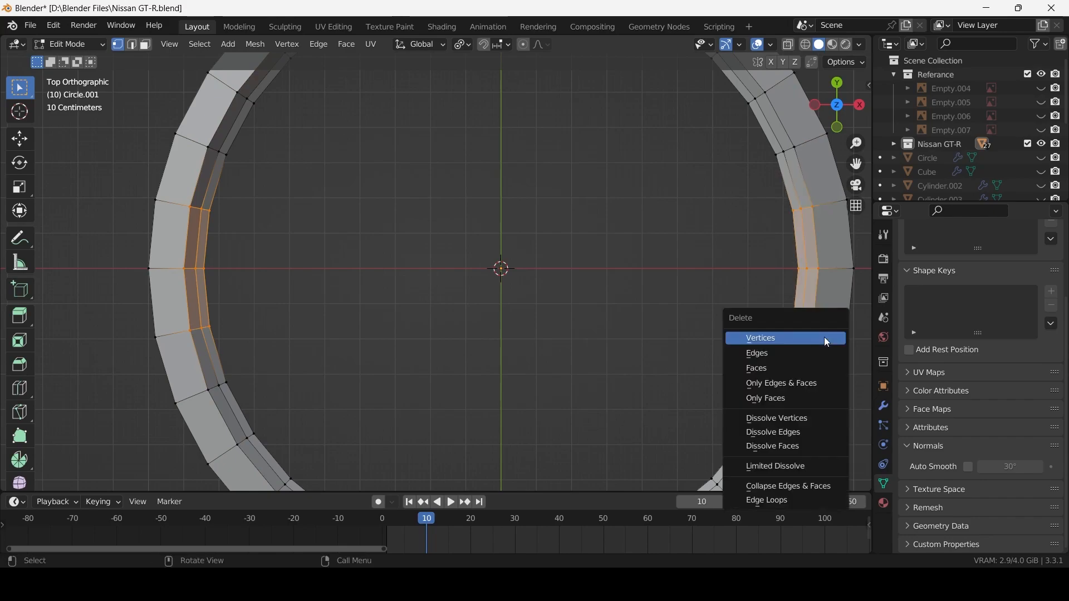
left_click(797, 366)
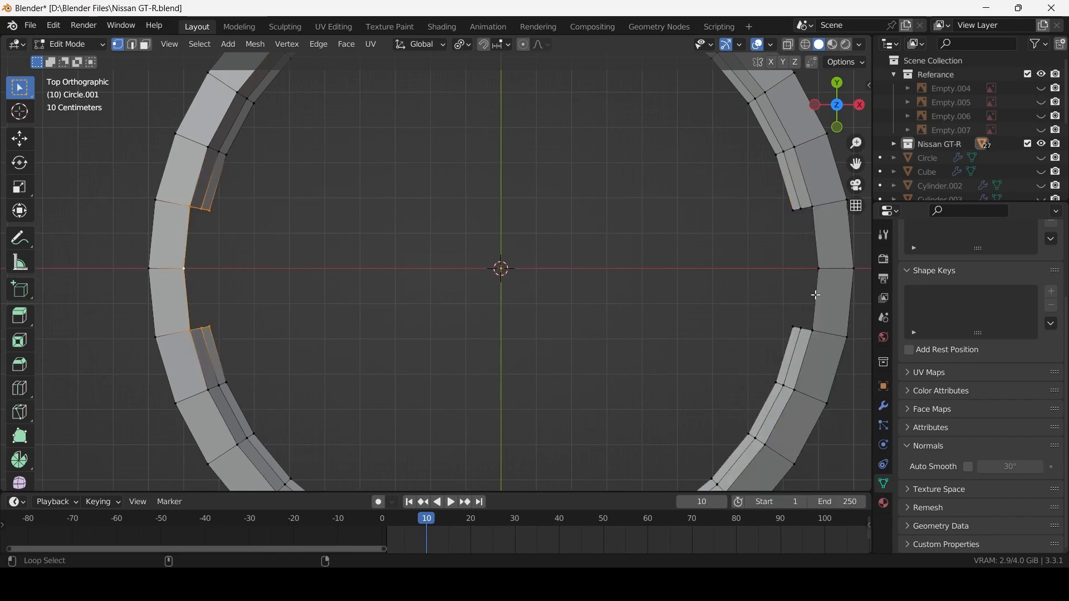
Step: Try to fill a face across the ring between the borders of the two openings
key("f")
middle_click_drag(768, 302, 378, 345)
key("ctrl+z")
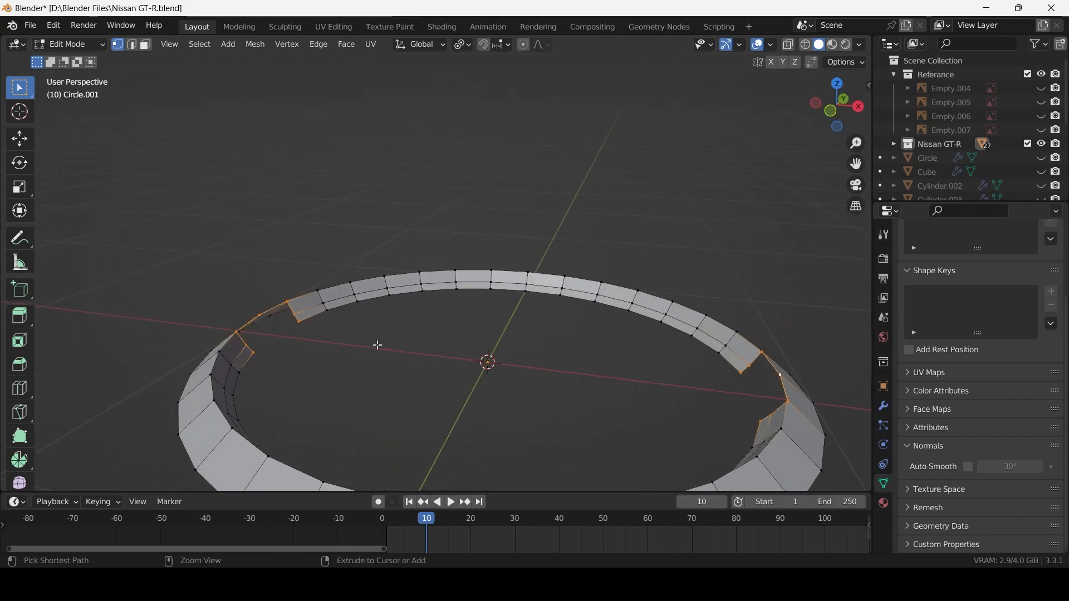
left_click(272, 358, "alt")
middle_click_drag(309, 361, 306, 418)
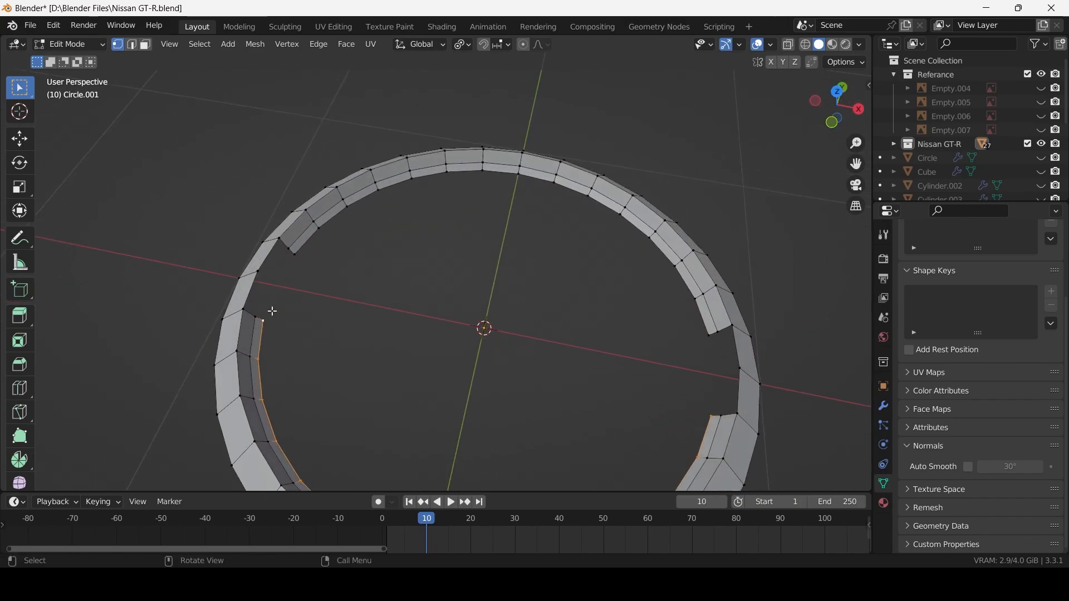
key("f")
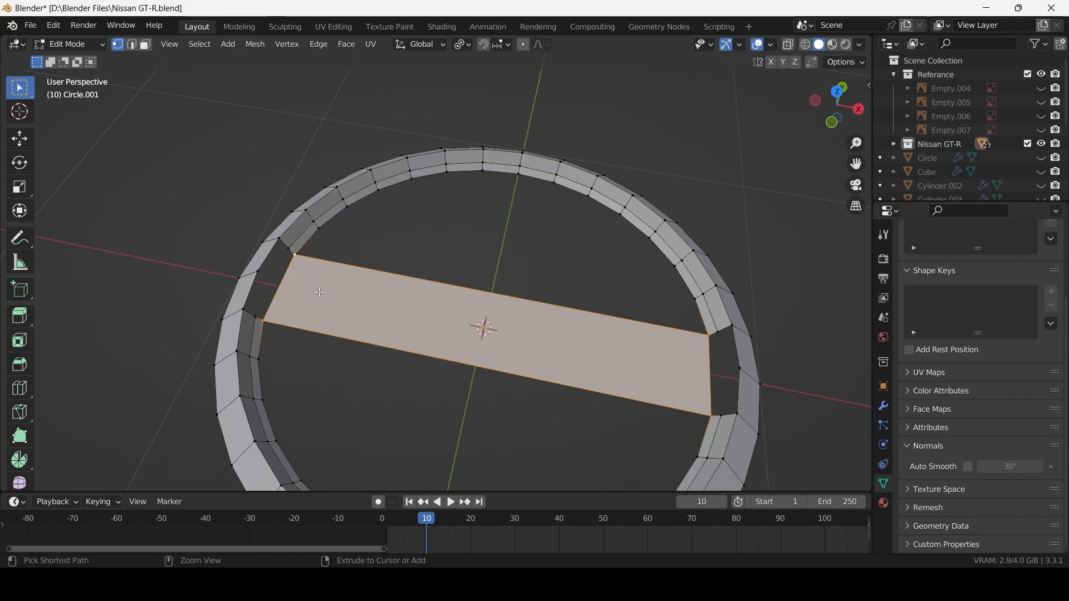
key("ctrl+z")
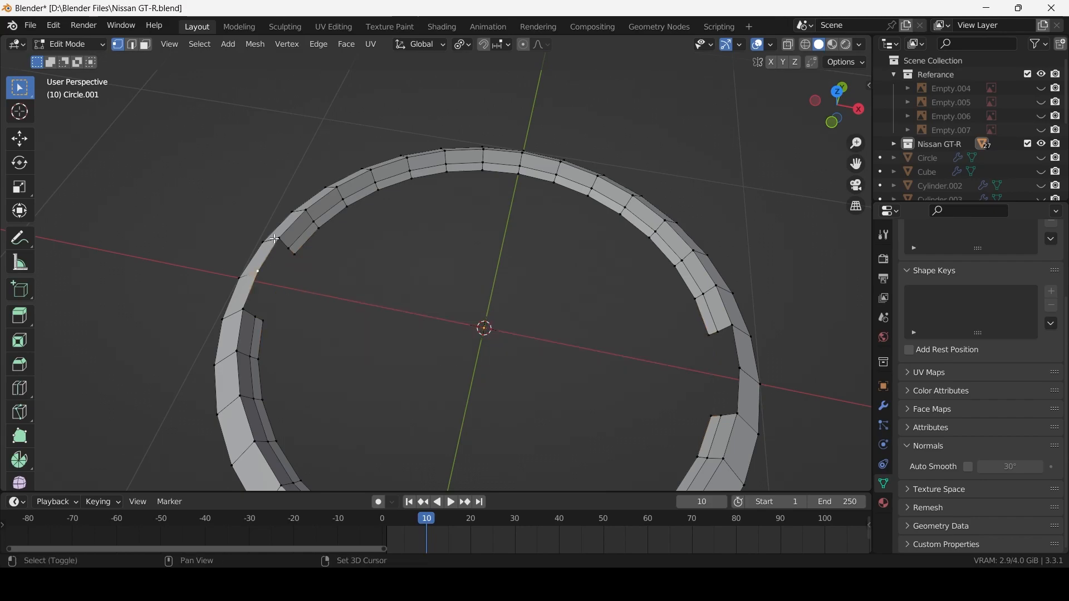
Step: Fill top and side faces between the ring's two openings to form a crossbar through the centre
key("f")
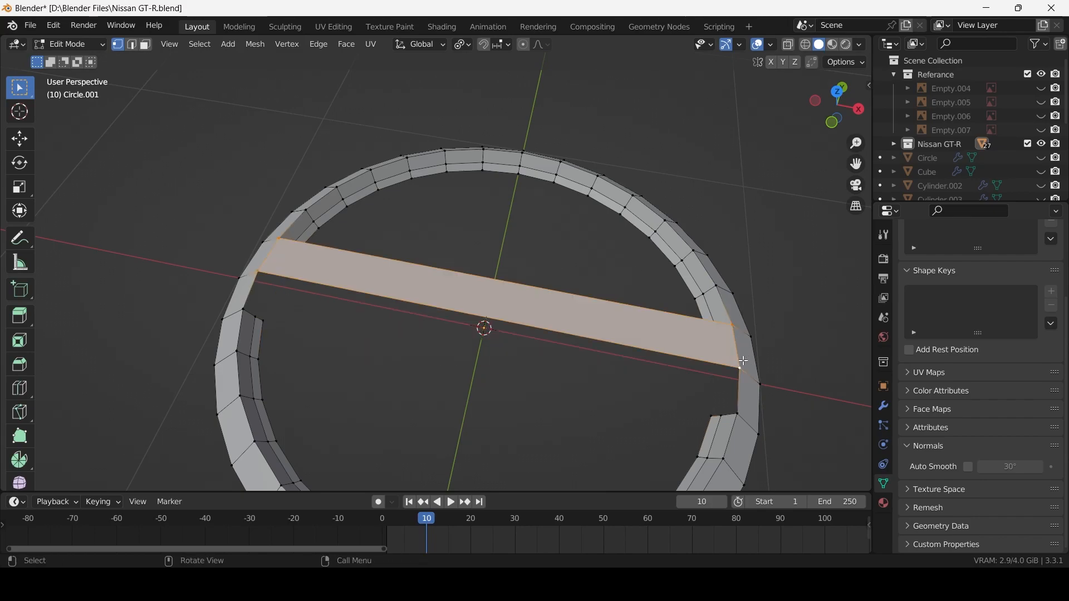
key("f")
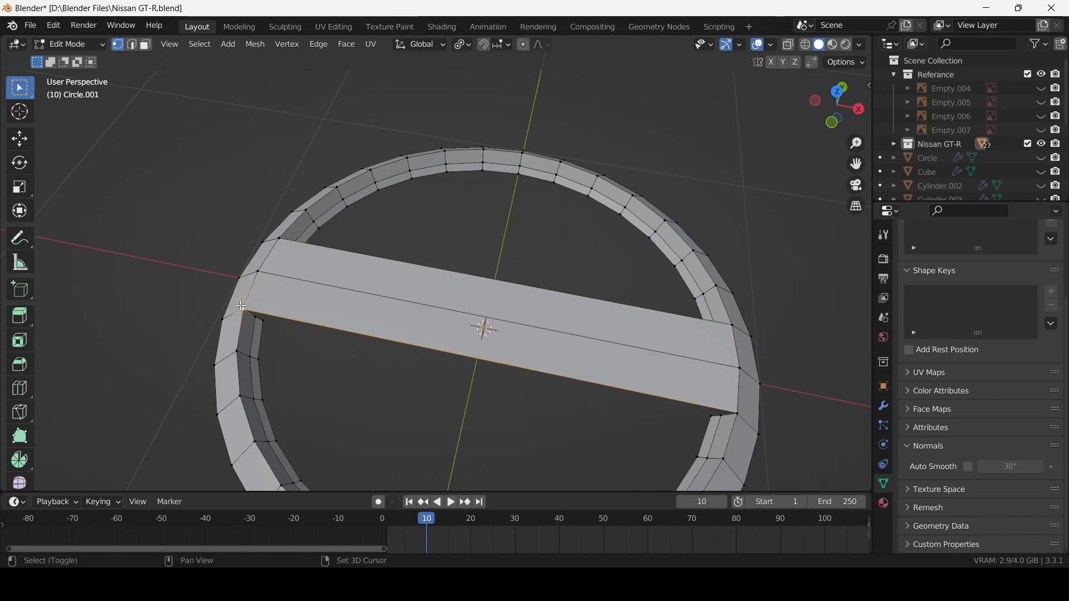
key("f")
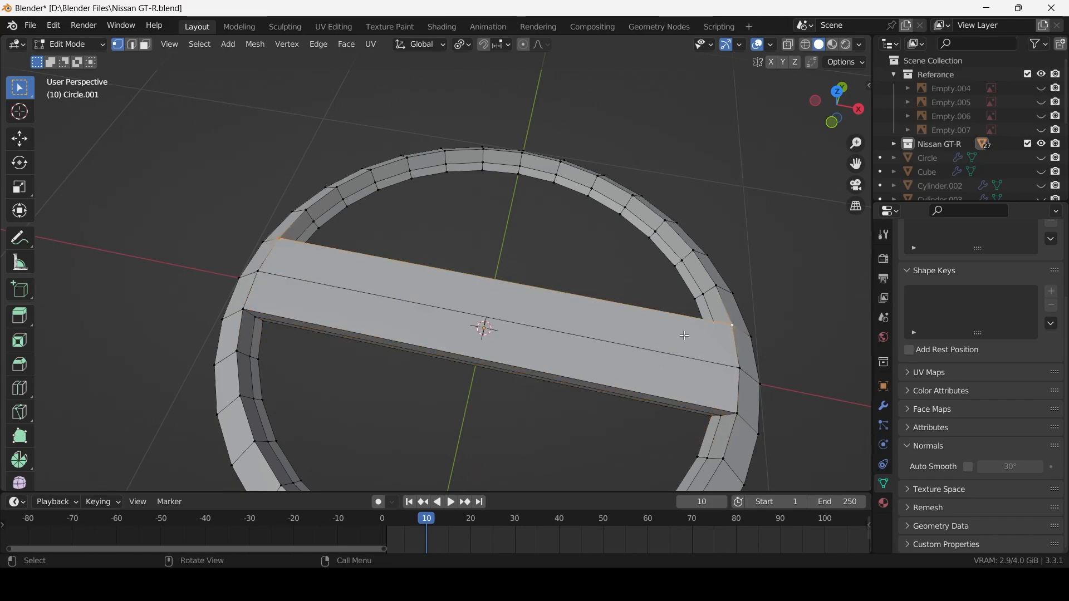
scroll(685, 336, "down", 8)
key("Tab")
Step: Add a text object at the ring's centre and change its content to NISSAN
key("KP_7")
scroll(551, 379, "down", 5)
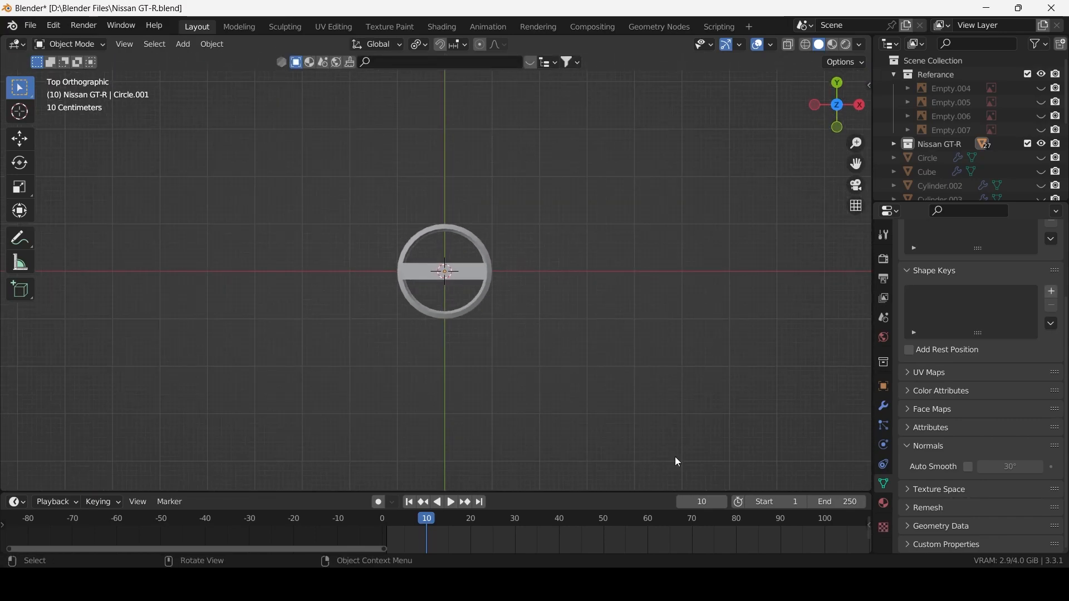
key("shift+a")
left_click(562, 342)
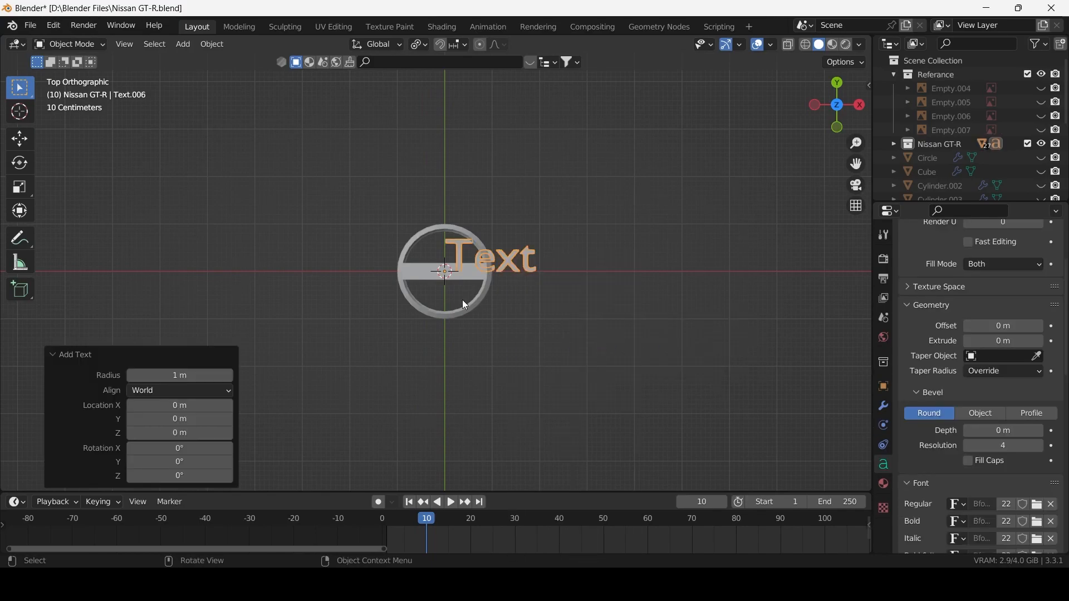
scroll(466, 305, "up", 3)
key("Tab")
key("ctrl+BackSpace")
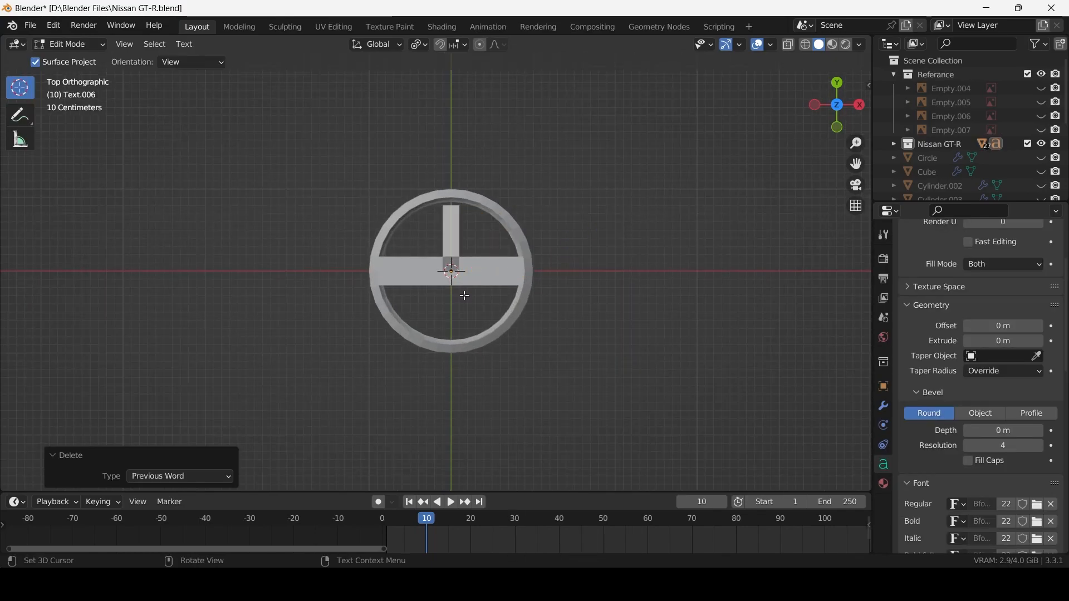
key("Caps_Lock")
type("NISSAN")
key("Caps_Lock")
key("Tab")
Step: Extrude the NISSAN text by 0.02 m
scroll(486, 292, "down", 4)
scroll(607, 323, "up", 3)
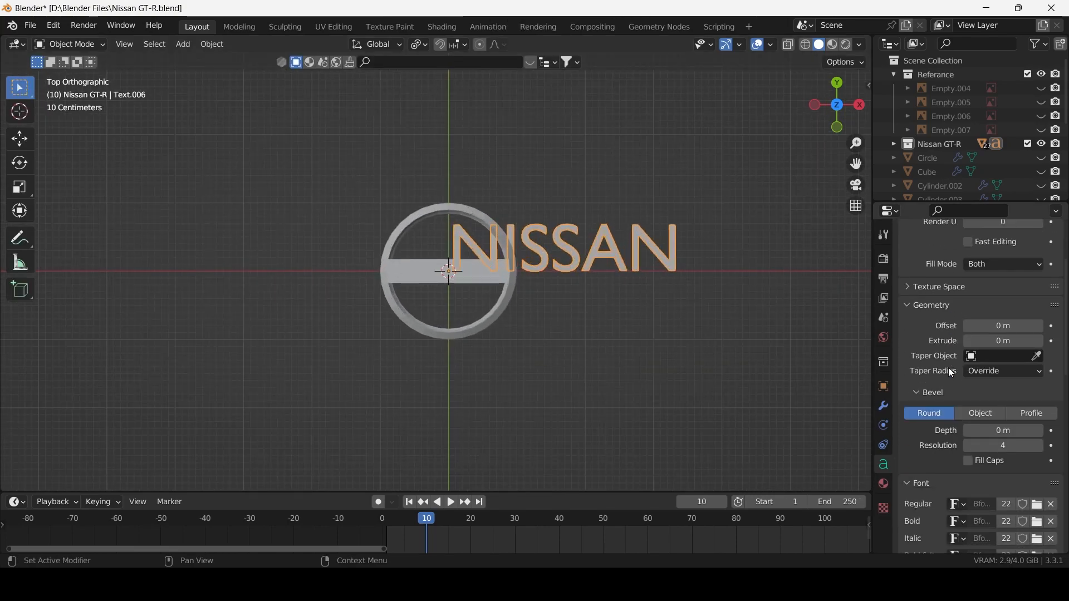
left_click(1040, 344)
middle_click_drag(446, 272, 429, 286)
scroll(429, 286, "up", 5)
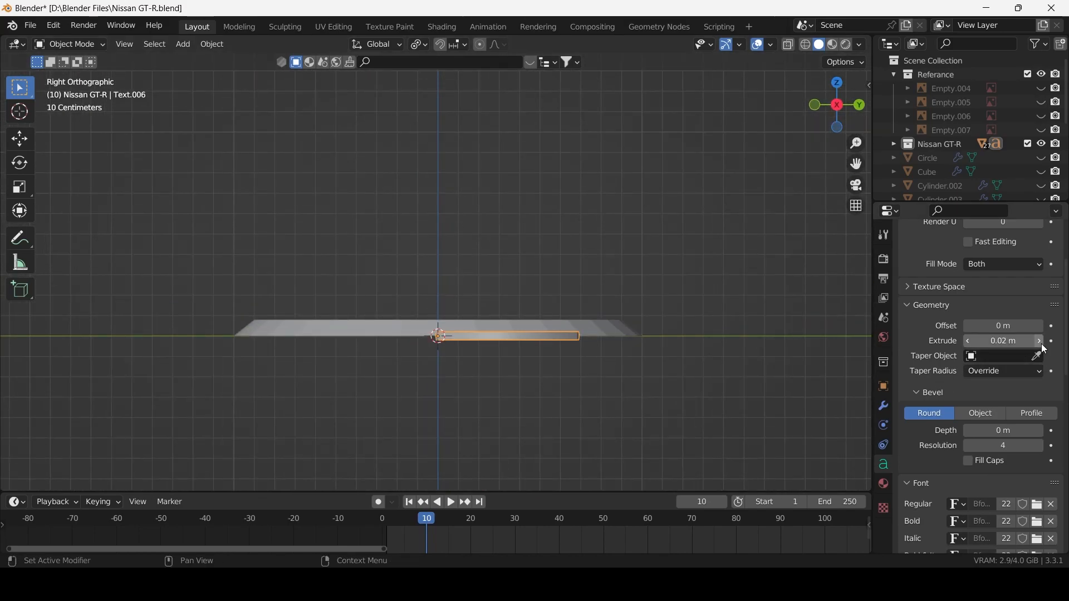
Step: Set the NISSAN text's horizontal alignment to Center
scroll(953, 435, "down", 15)
left_click(1001, 430)
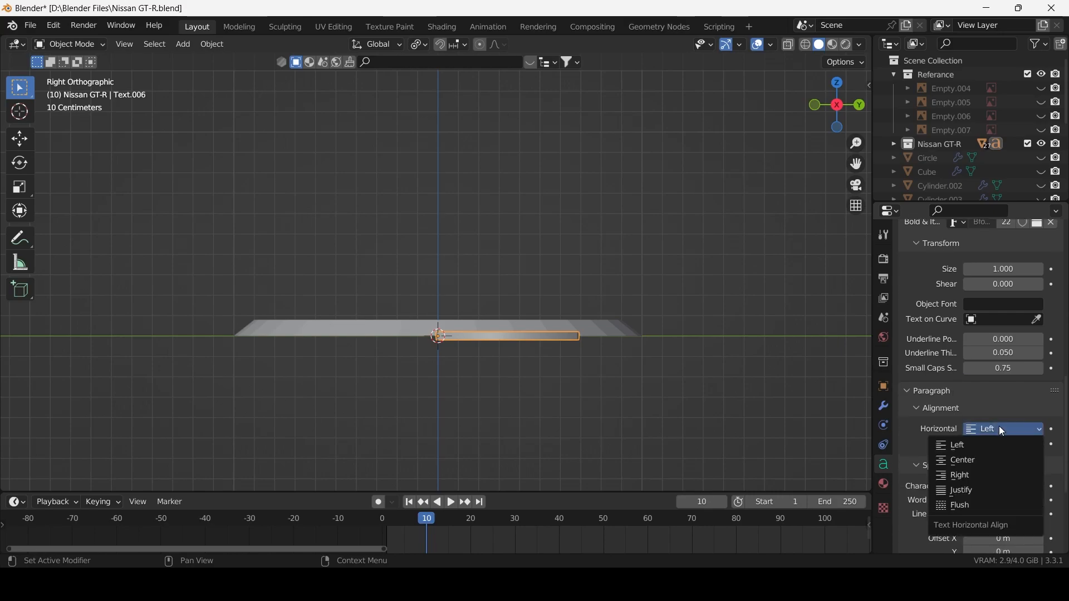
left_click(985, 461)
key("KP_7")
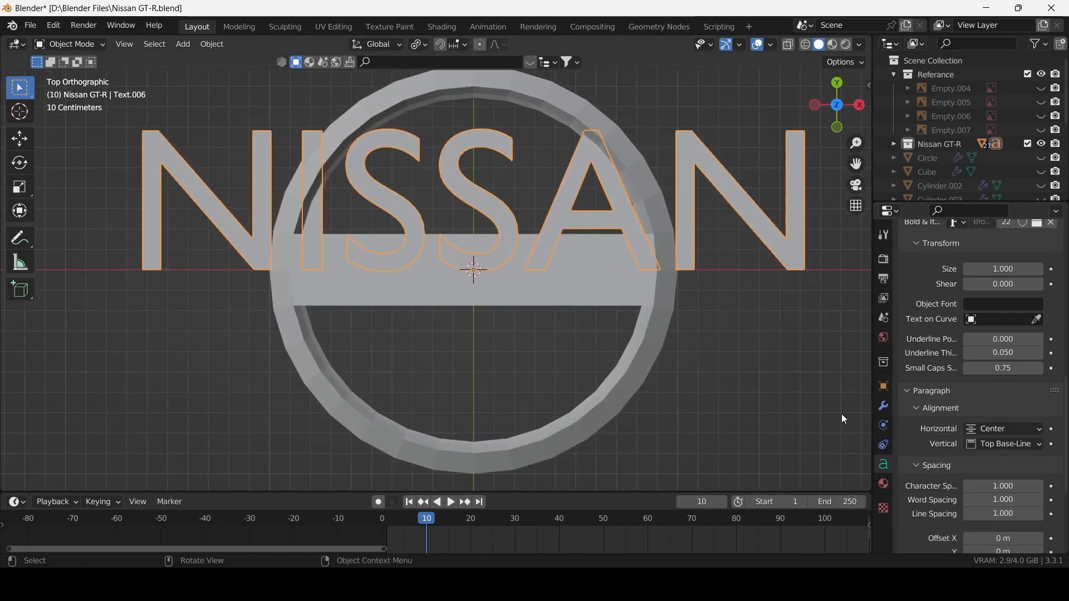
Step: Scale the NISSAN text to 0.457 and move it about -0.1 m along Y onto the crossbar
key("s")
left_click(582, 367)
key("g")
key("y")
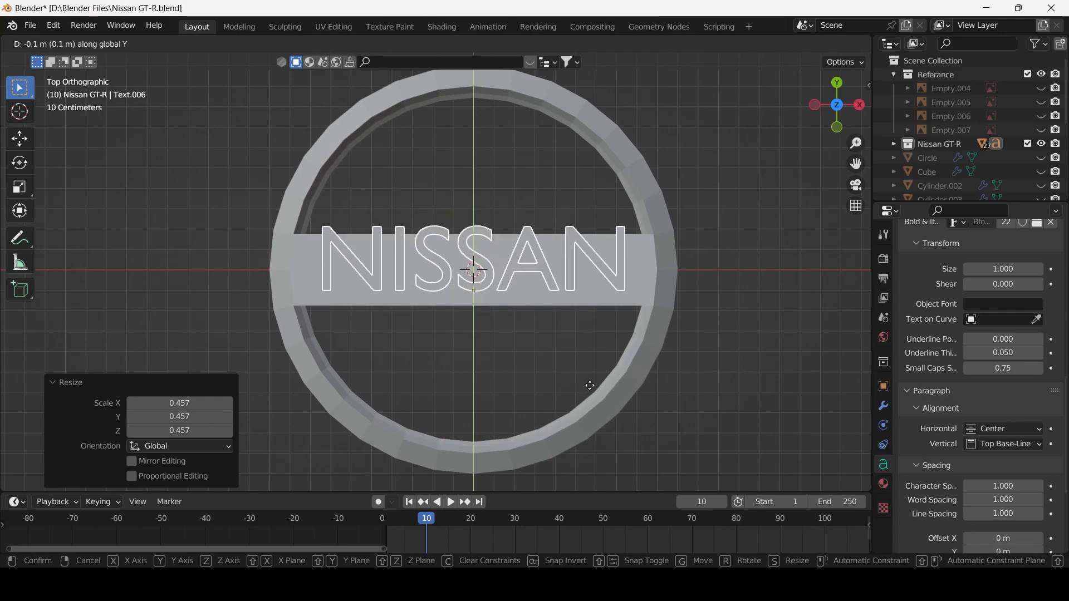
left_click(594, 384)
Step: Scale the NISSAN text down slightly more and move it -0.046384 m along Y to fit inside the crossbar
key("s")
left_click(659, 370)
key("g")
key("y")
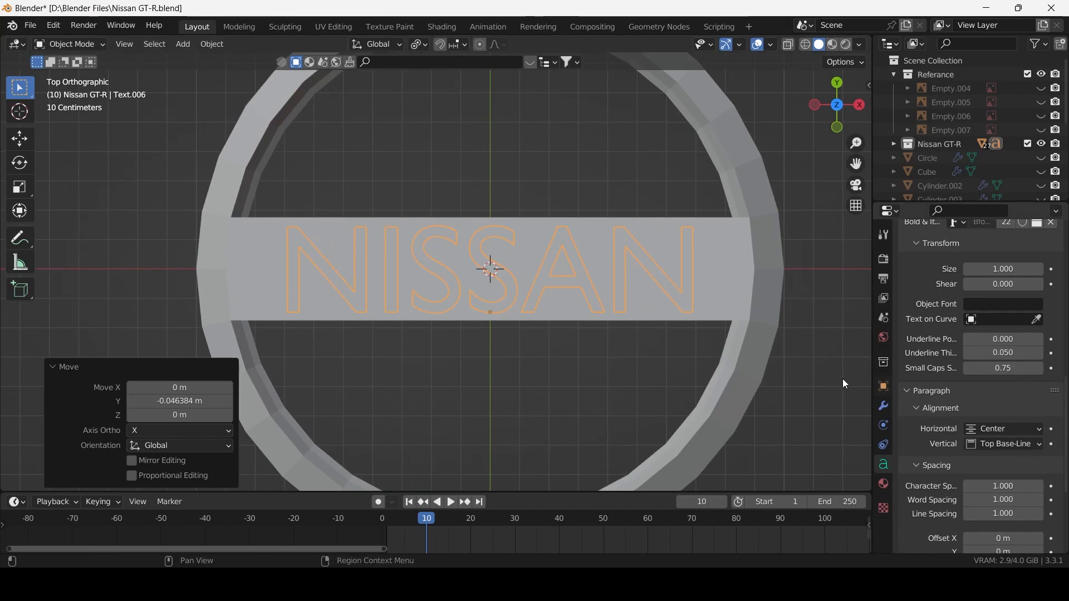
Step: Move the NISSAN text 0.074212 m along Z up to the crossbar's top face
scroll(642, 366, "down", 3)
middle_click_drag(642, 366, 452, 229)
key("KP_3")
scroll(421, 281, "up", 4)
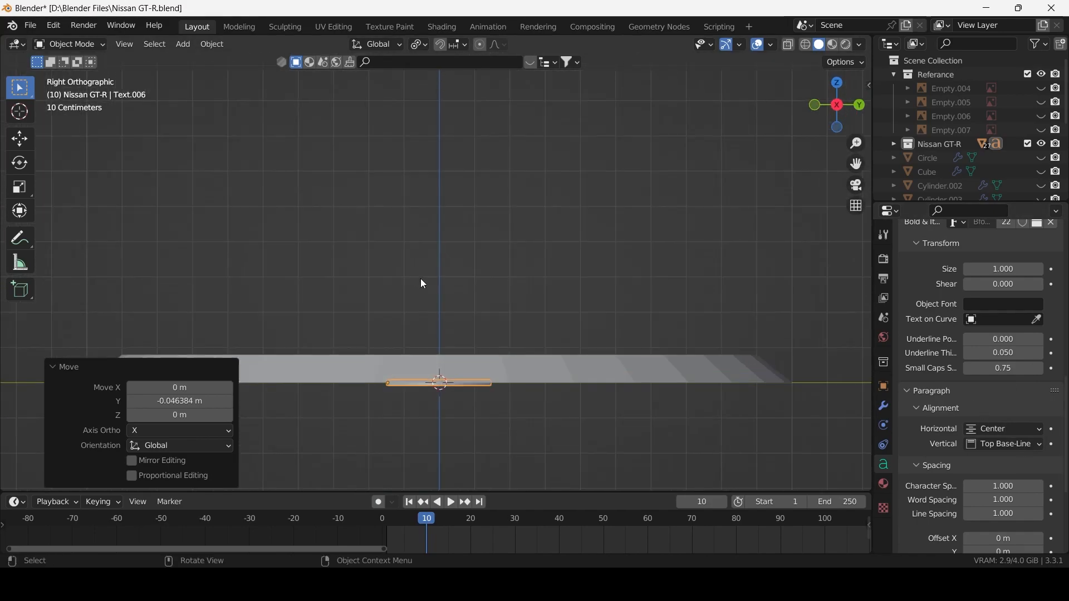
key("g")
key("z")
left_click(429, 453)
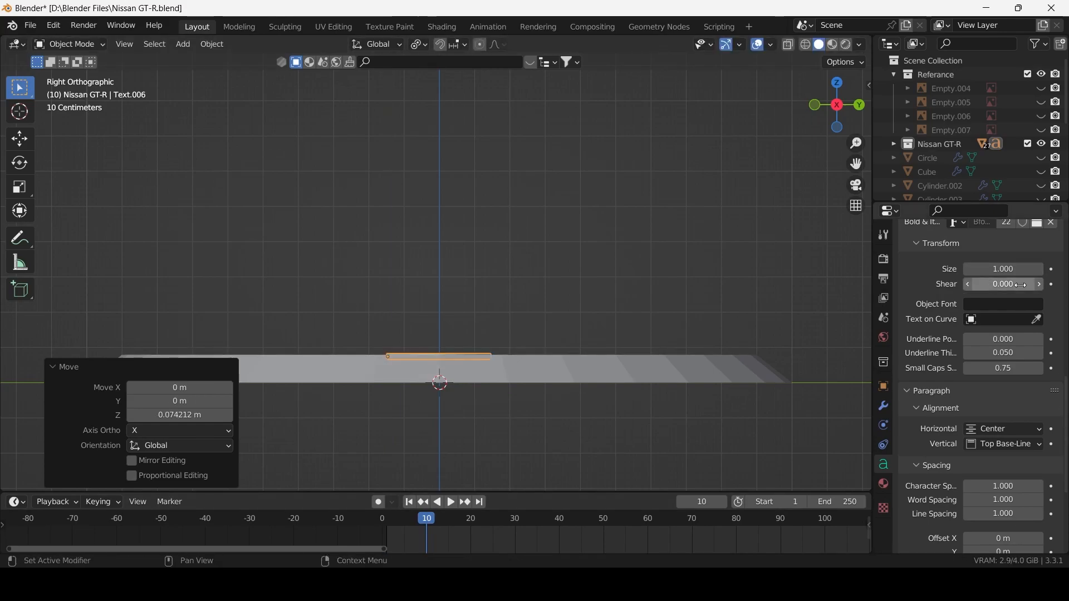
Step: Adjust the NISSAN text's extrusion depth and reposition it along Z so it intersects the crossbar's top face
scroll(990, 311, "up", 12)
left_click(1039, 364)
middle_click_drag(779, 423, 516, 406)
key("g")
key("z")
left_click(605, 311)
Step: Subdivide the whole emblem mesh, including the ring and the crossbar
scroll(579, 312, "down", 3)
scroll(529, 427, "up", 3)
scroll(516, 405, "down", 3)
left_click(516, 328)
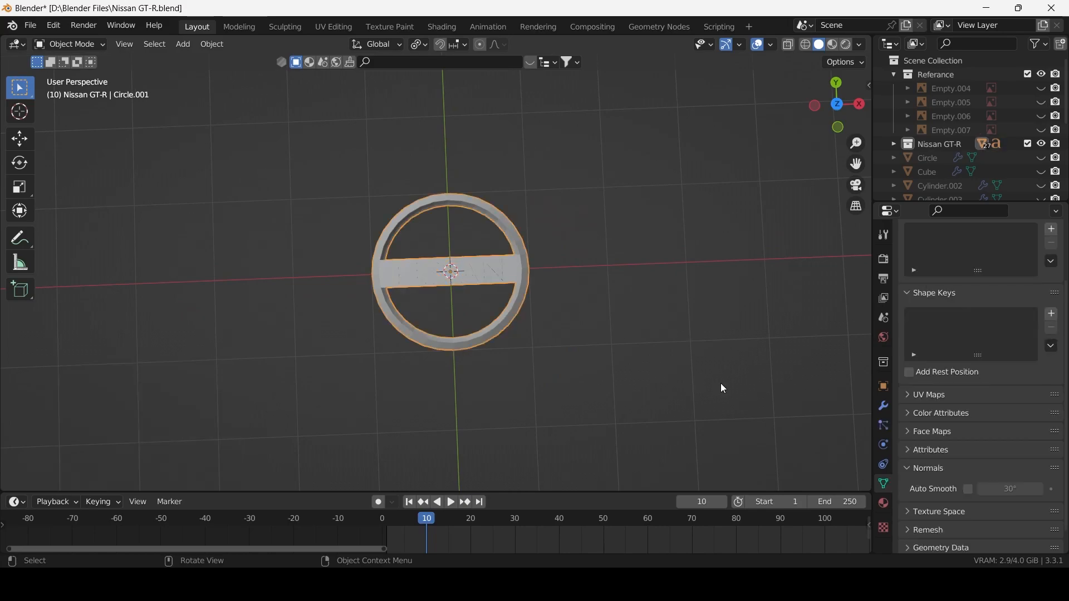
left_click(883, 406)
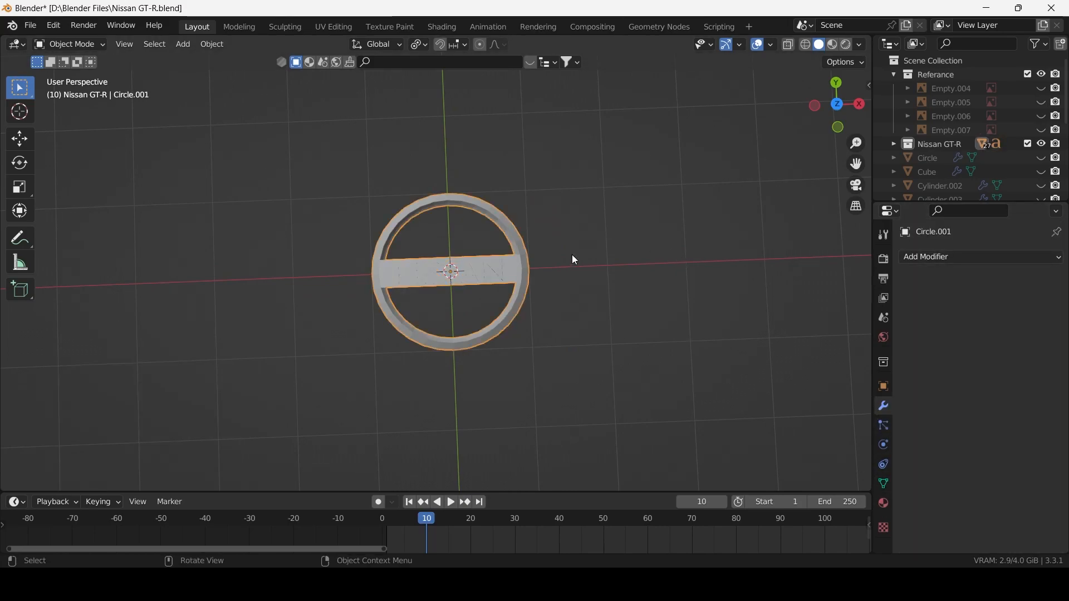
scroll(620, 255, "up", 3)
key("Tab")
right_click(559, 338)
key("a")
right_click(699, 298)
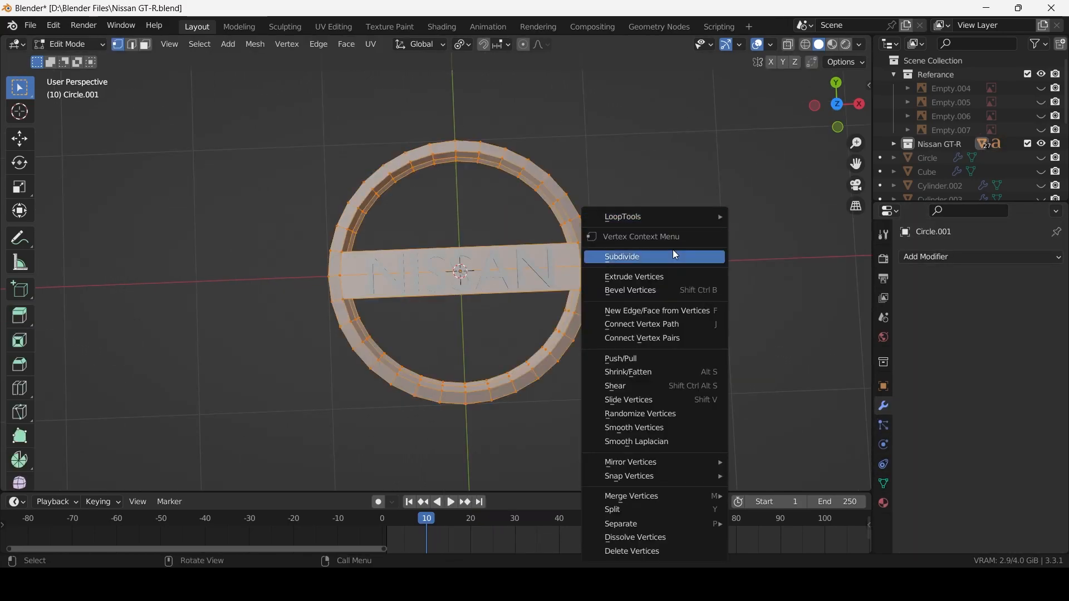
left_click(675, 256)
right_click(593, 263)
left_click(593, 257)
scroll(592, 261, "up", 2)
left_click(822, 378)
scroll(578, 357, "up", 1)
middle_click_drag(573, 356, 528, 289)
scroll(470, 386, "up", 3)
scroll(510, 367, "down", 3)
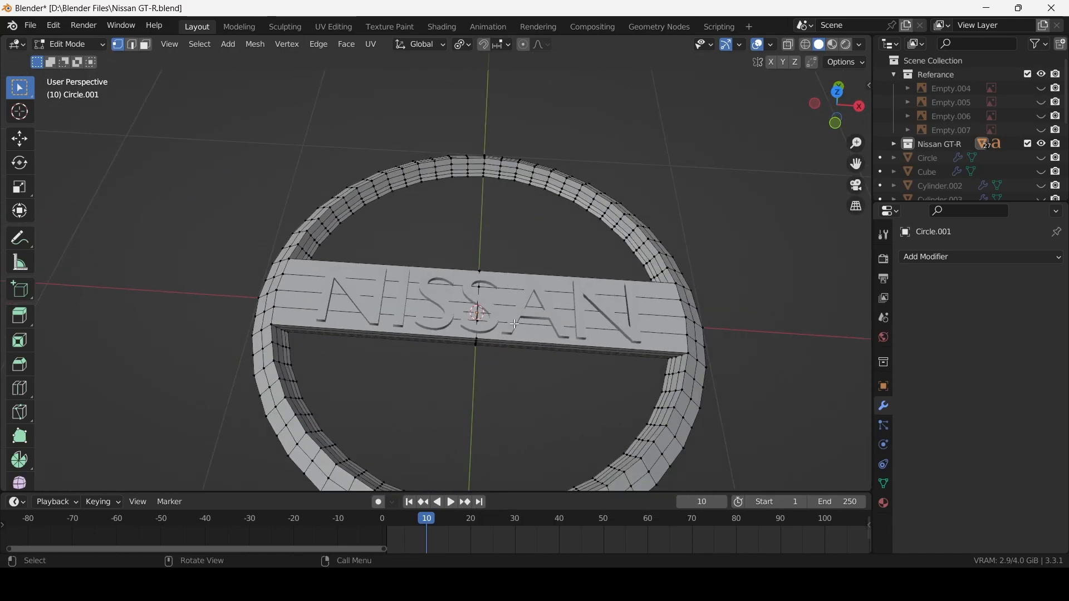
Step: Return to Object Mode and convert the NISSAN text to a mesh
key("Tab")
left_click(512, 323)
right_click(559, 360)
mouse_move(555, 333)
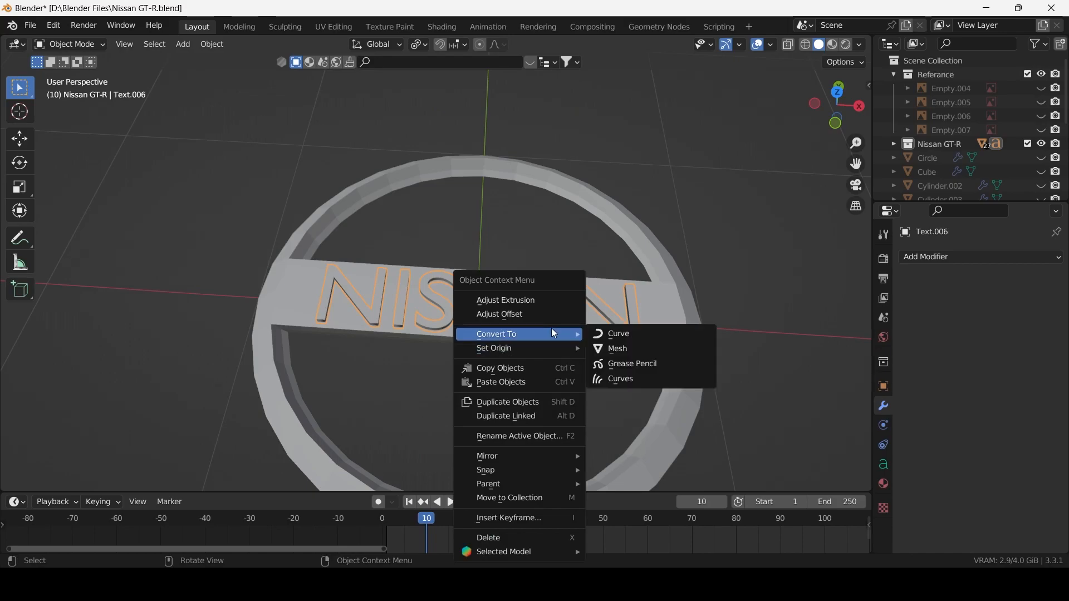
left_click(653, 349)
Step: Add a Boolean modifier set to Difference to the emblem, with Text.006 as the cutting object
left_click(659, 326)
left_click(946, 257)
left_click(806, 322)
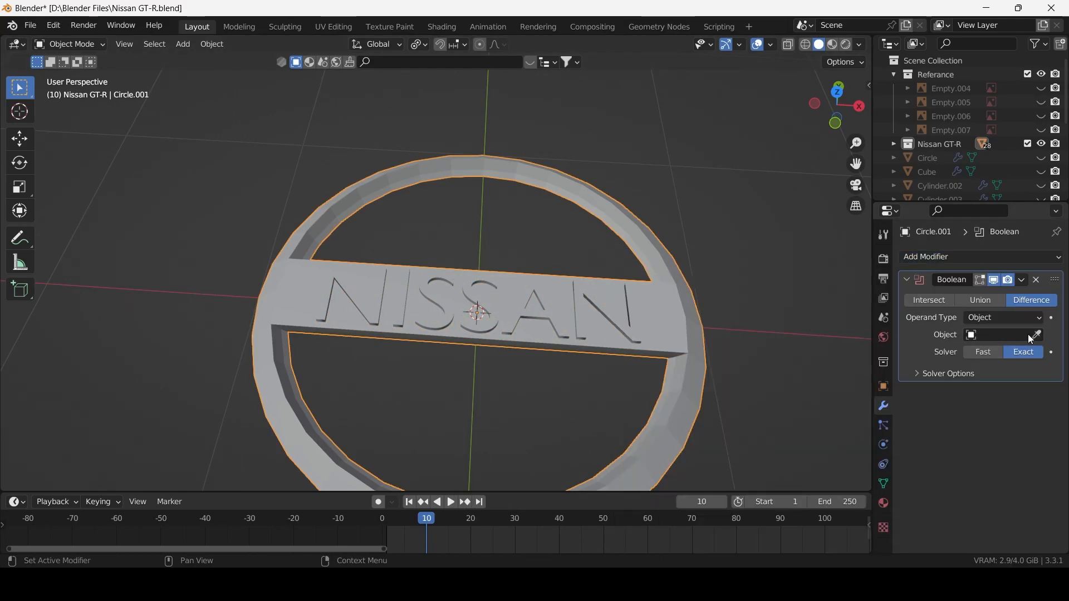
left_click(527, 299)
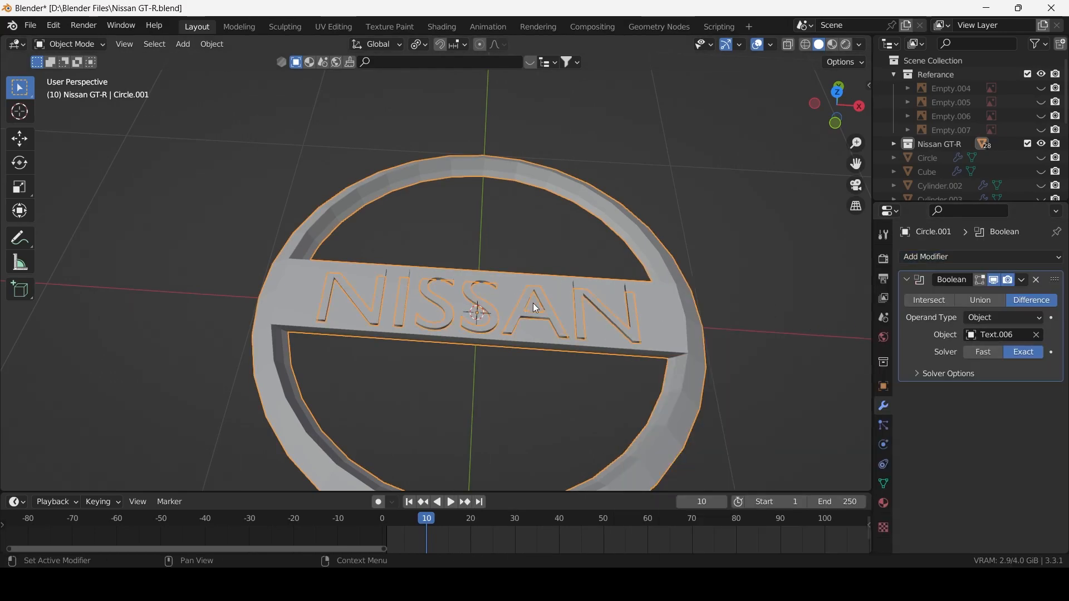
Step: Apply the Boolean modifier on the emblem
middle_click_drag(869, 308, 551, 284)
mouse_move(629, 374)
middle_mouse_down()
mouse_move(645, 403)
mouse_move(640, 362)
mouse_move(630, 393)
middle_mouse_up()
key("Tab")
key("Tab")
middle_click_drag(629, 393, 638, 399)
left_click(1023, 280)
left_click(946, 296)
Step: Move the NISSAN text mesh 0.92862 m along Z off the emblem and delete it
scroll(537, 370, "down", 3)
scroll(524, 355, "up", 5)
left_click(536, 354)
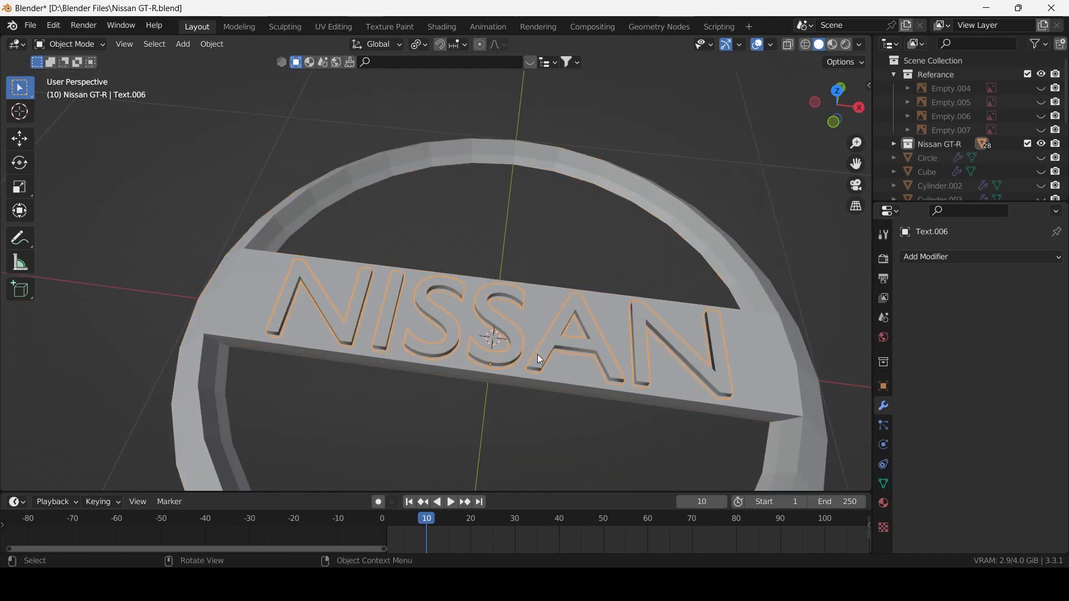
scroll(540, 354, "down", 4)
key("g")
key("z")
left_click(598, 176)
middle_click_drag(598, 176, 445, 261)
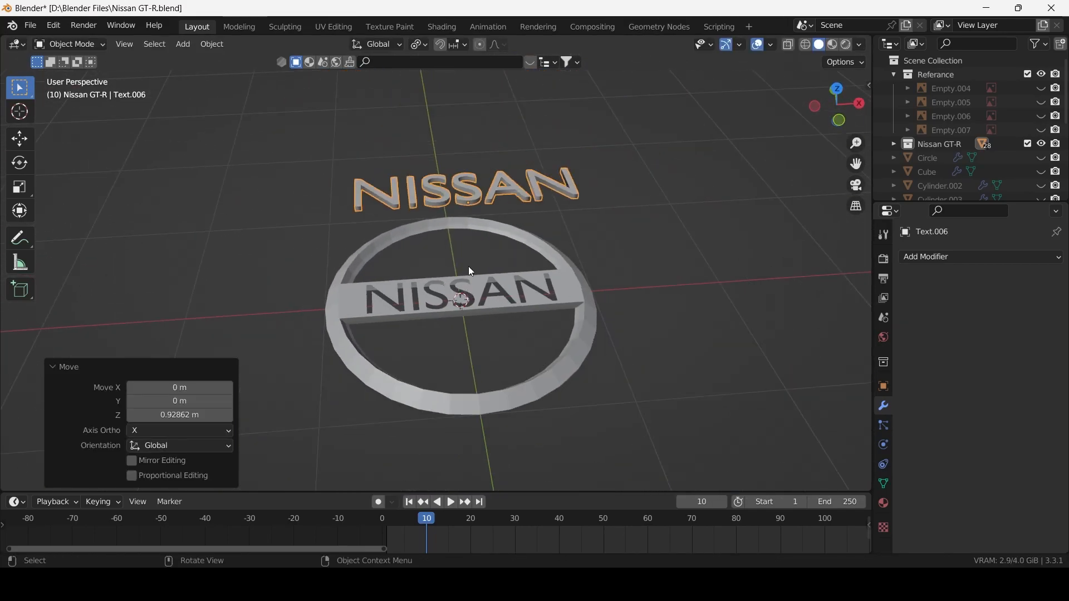
key("Delete")
Step: Select the NISSAN letter geometry in the emblem's crossbar through the mesh and extrude it -0.029686 m along Z
middle_click_drag(473, 200, 416, 390)
left_click(316, 312)
key("Tab")
scroll(312, 322, "up", 3)
key("KP_7")
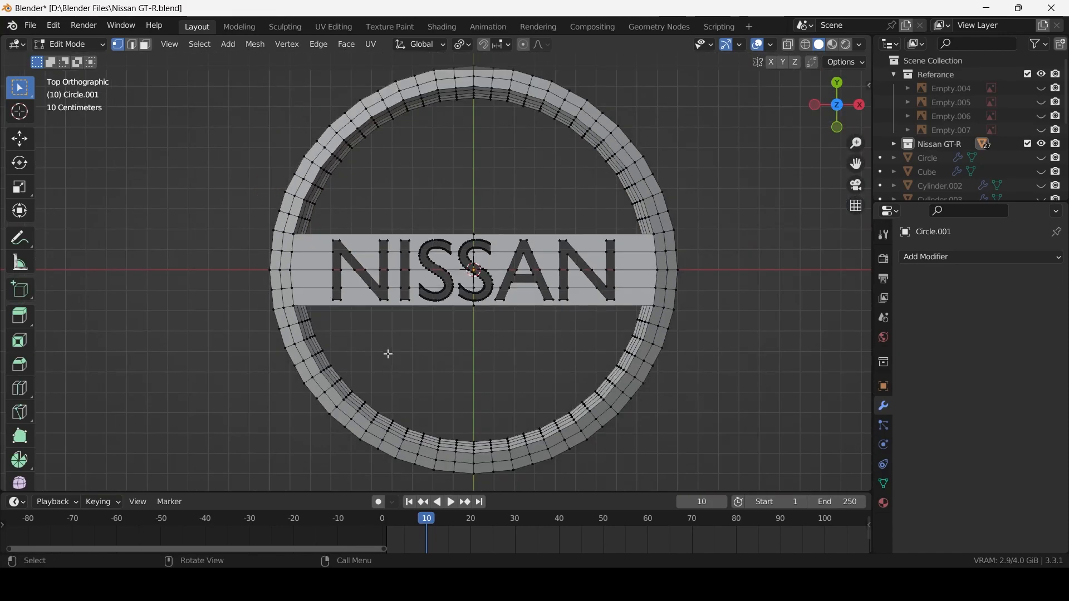
key("alt+z")
left_click_drag(322, 237, 625, 299)
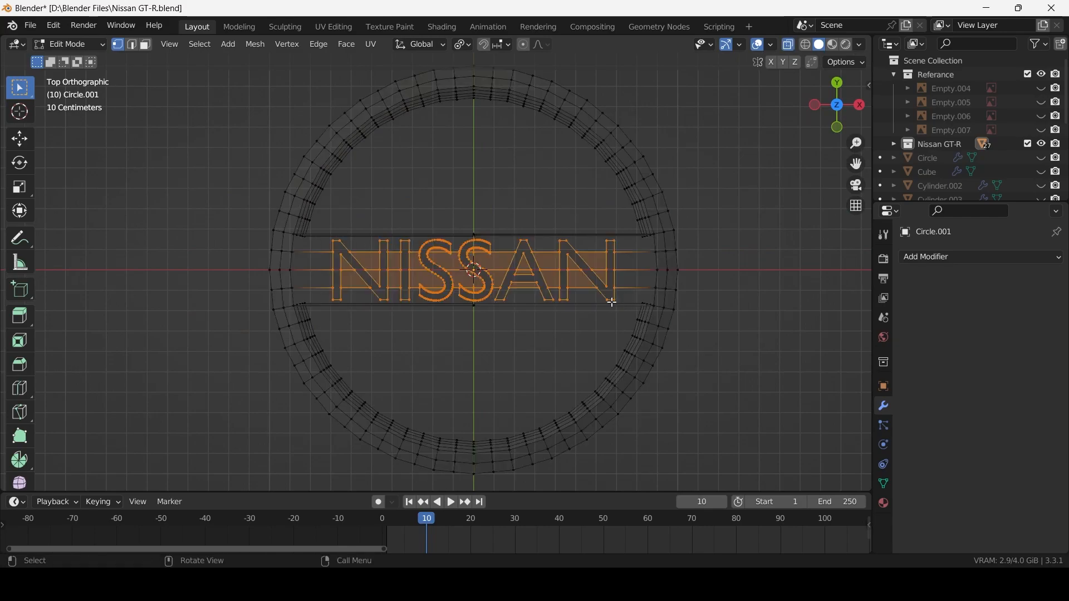
key("alt+z")
middle_click_drag(446, 320, 424, 331)
scroll(424, 332, "up", 3)
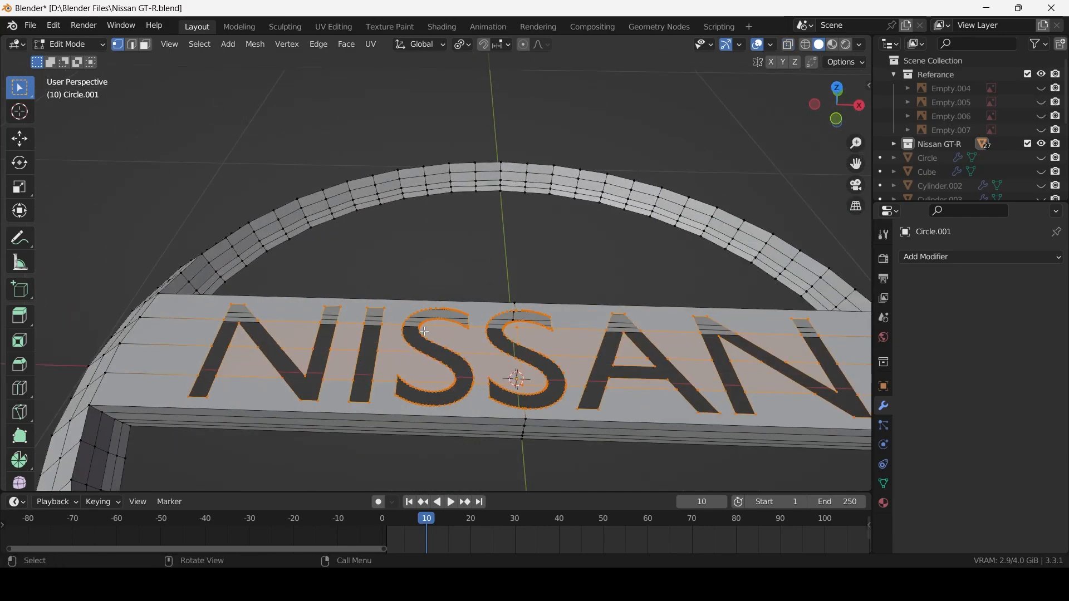
key("e")
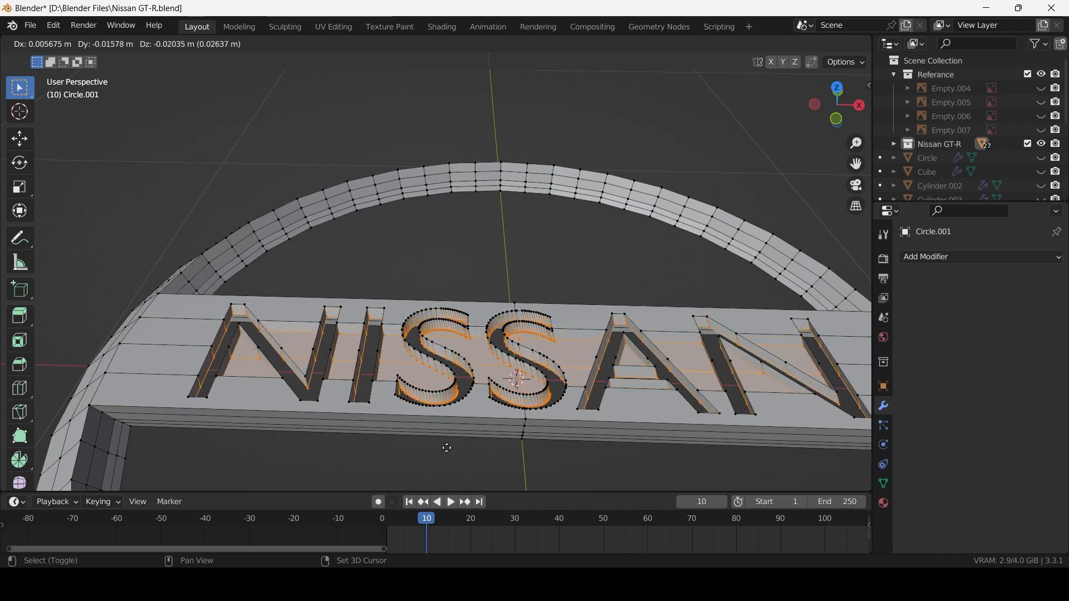
left_click(417, 441)
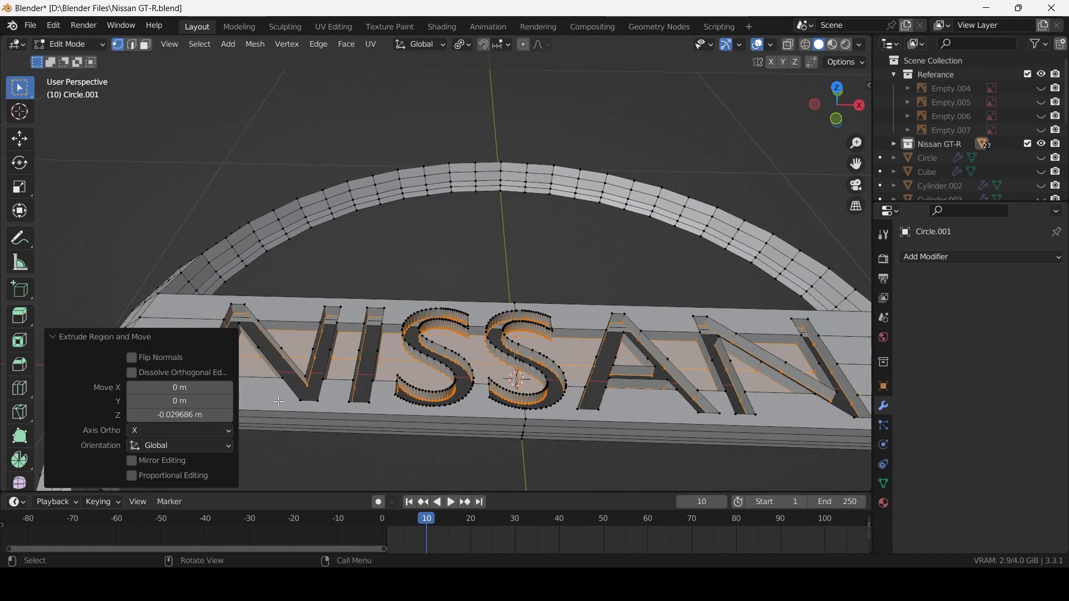
Step: Select the linked geometry of the recessed NISSAN lettering and hide the rest of the emblem mesh
left_click(309, 378, "alt")
middle_click_drag(306, 379, 312, 401)
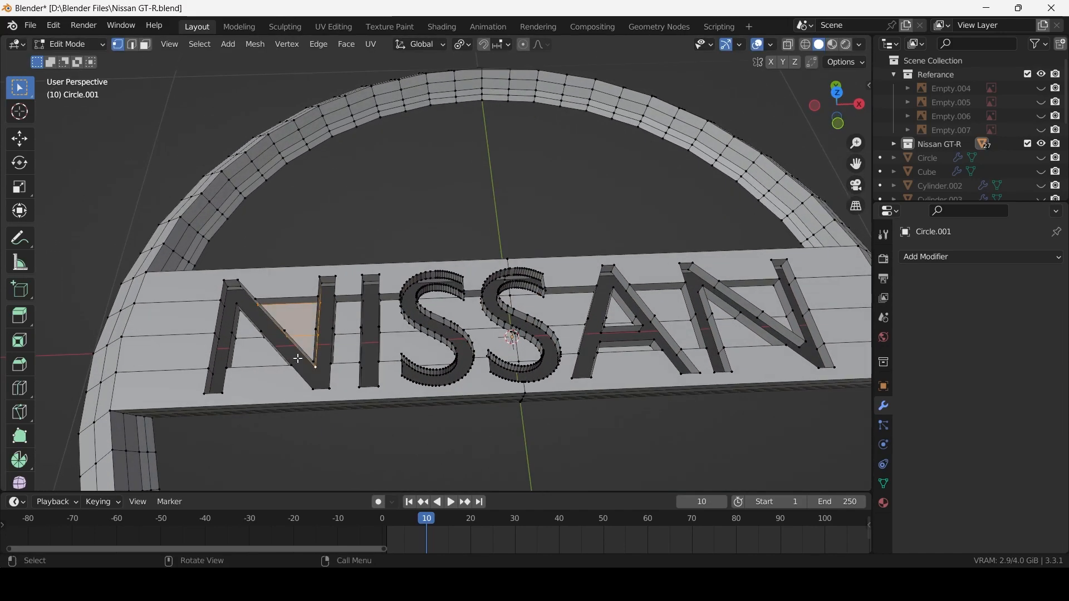
middle_click_drag(298, 359, 270, 346)
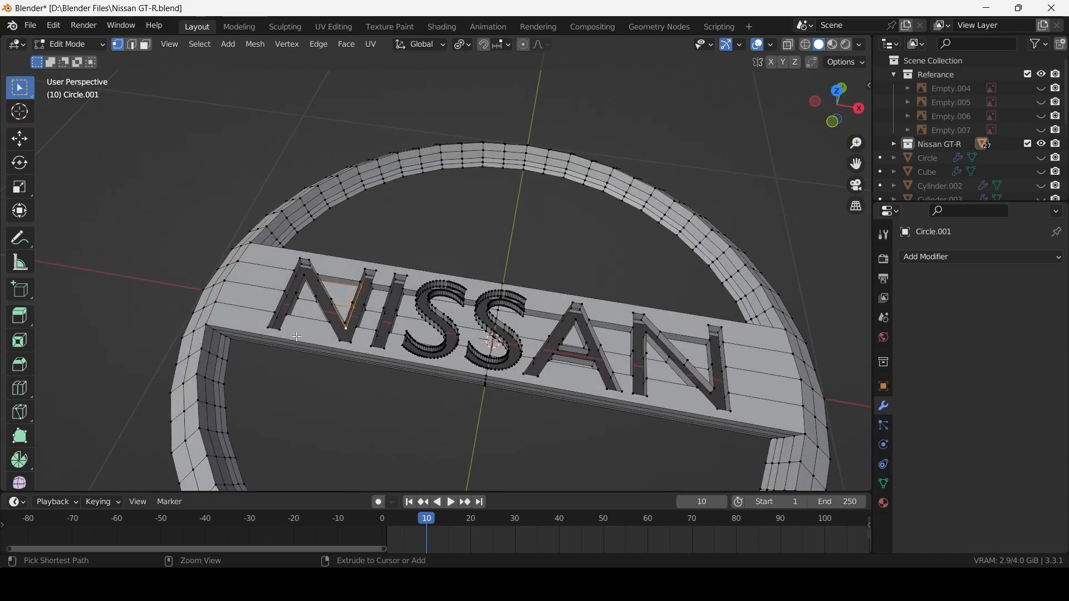
key("ctrl+l")
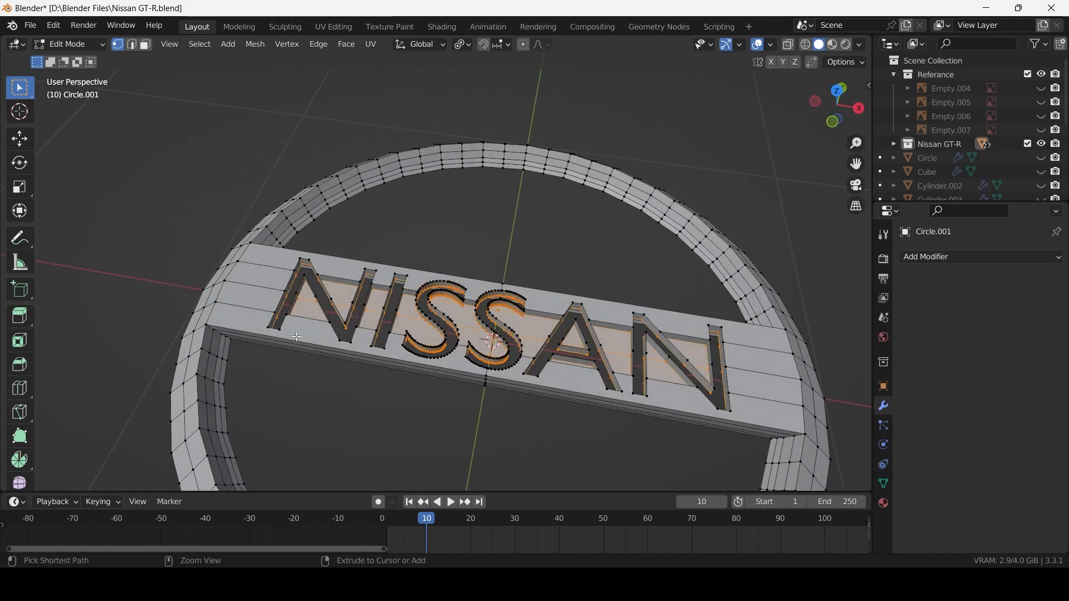
key("ctrl+i")
key("h")
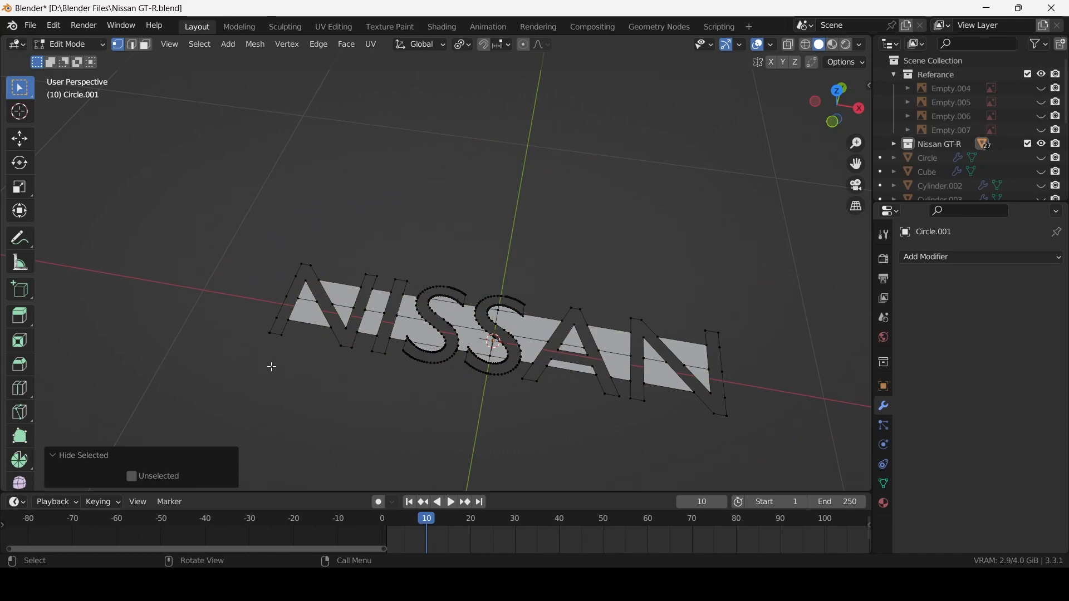
Step: Fill the first N's left stem and the upper start of its diagonal with faces
key("KP_7")
left_click_drag(215, 155, 361, 371)
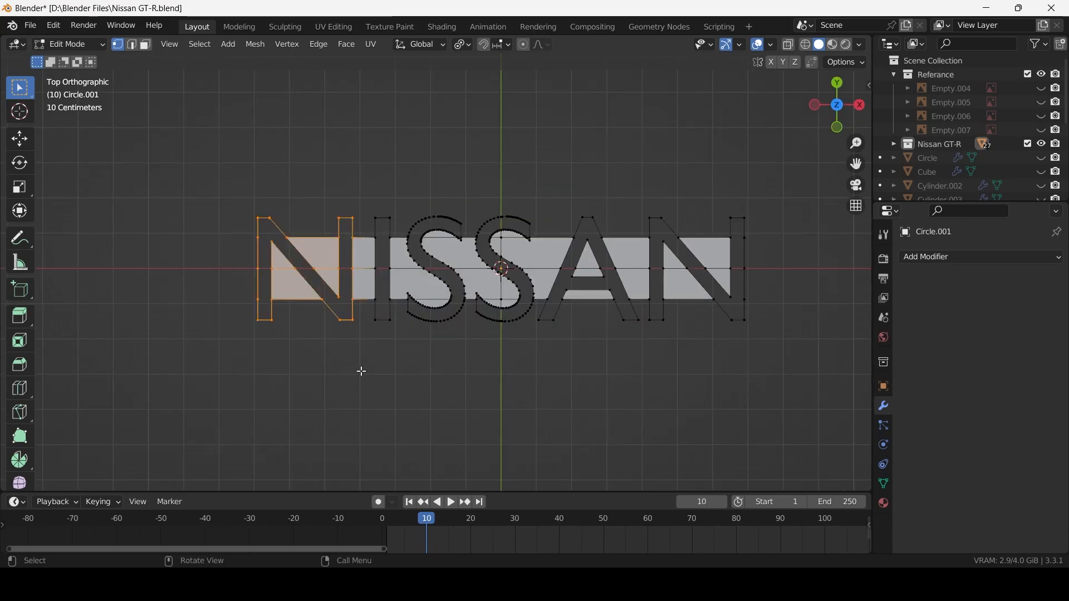
scroll(332, 326, "up", 3)
left_click(96, 341)
key("e")
left_click(157, 283)
left_click_drag(112, 159, 167, 225)
key("f")
left_click_drag(150, 174, 205, 279)
left_click(167, 269, "shift")
key("f")
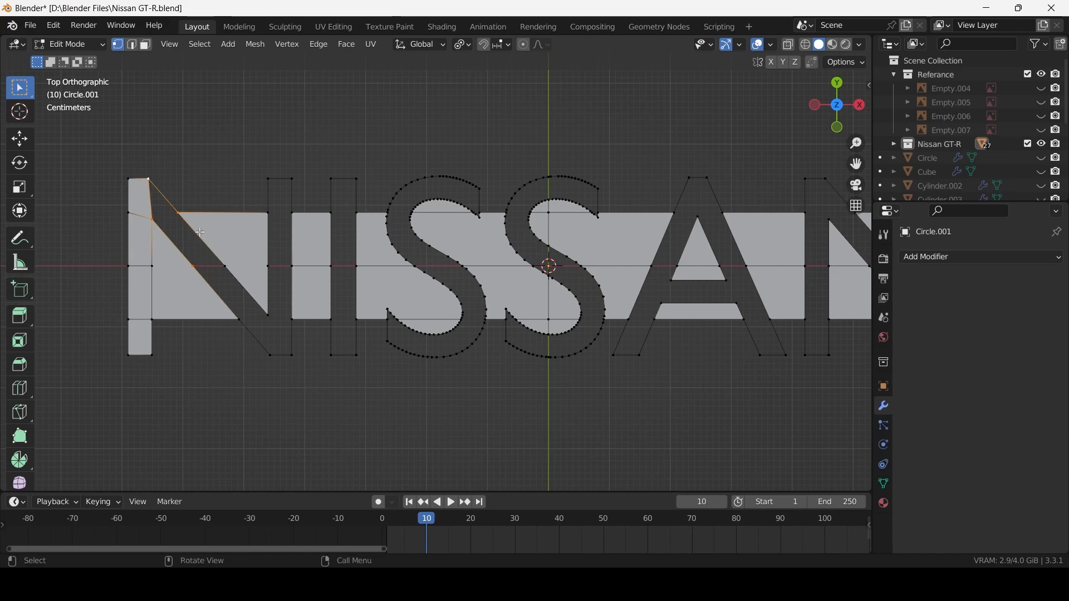
scroll(196, 245, "up", 3)
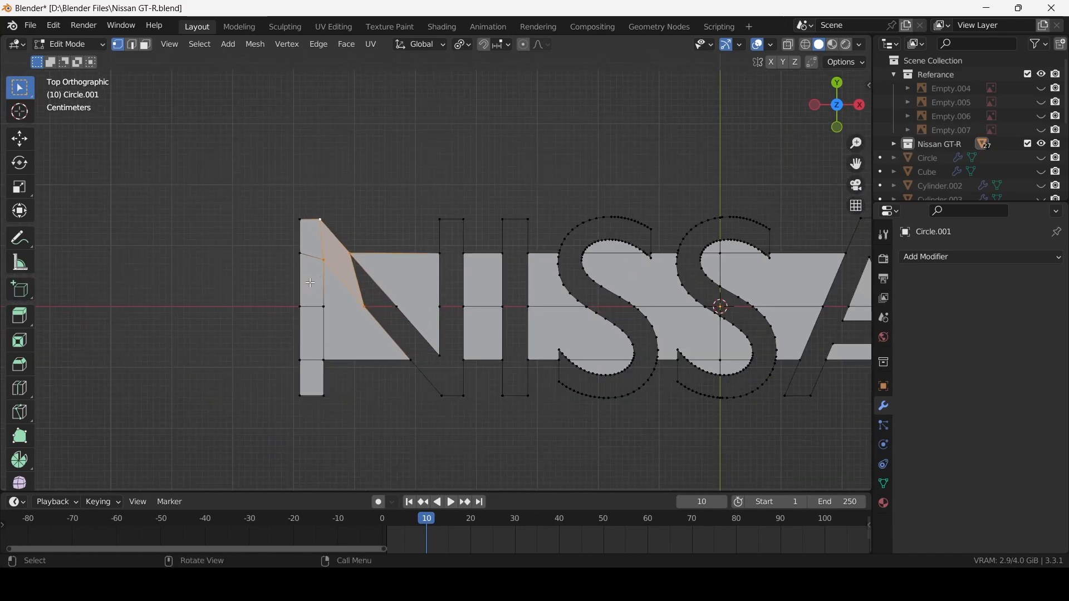
Step: Align the upper inner corner vertices of the first N's left stem by scaling them to 0 along X
middle_click_drag(303, 273, 414, 368, "shift")
key("period")
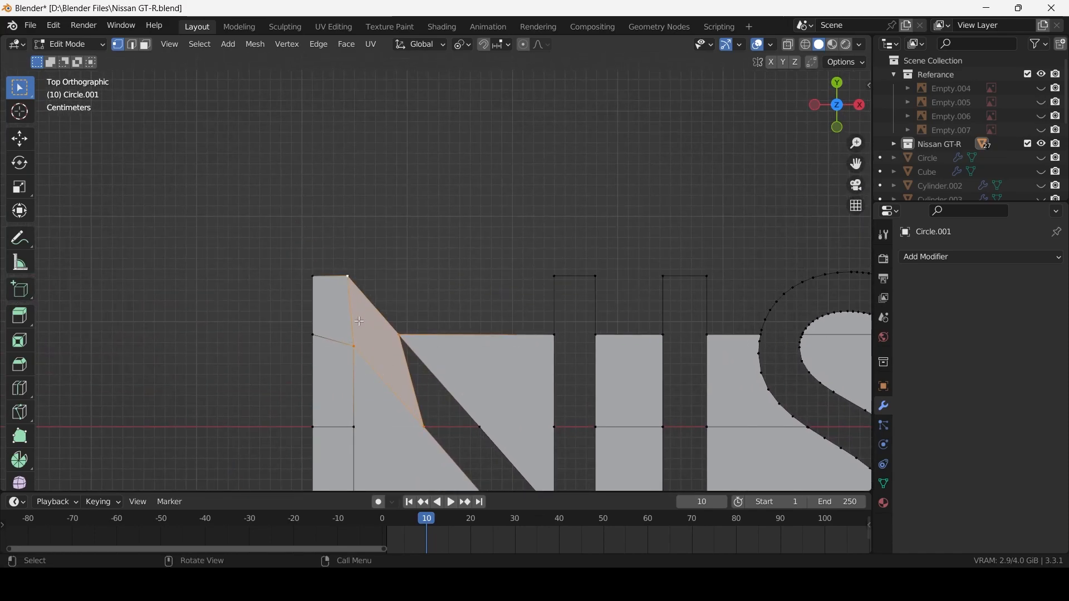
key("s")
key("x")
key("0")
key("Return")
left_click(396, 337)
scroll(412, 439, "down", 5)
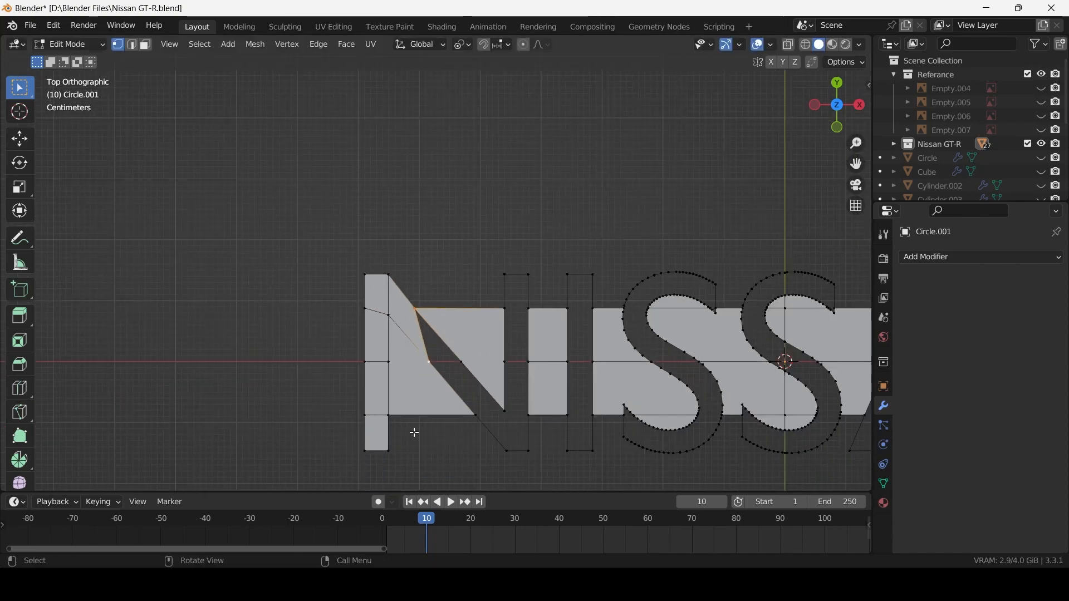
Step: Select all the filler faces between and inside the NISSAN letters and delete only the faces, keeping the outlines
key("3")
left_click(432, 341)
left_click(454, 312, "shift")
left_click(501, 331, "shift")
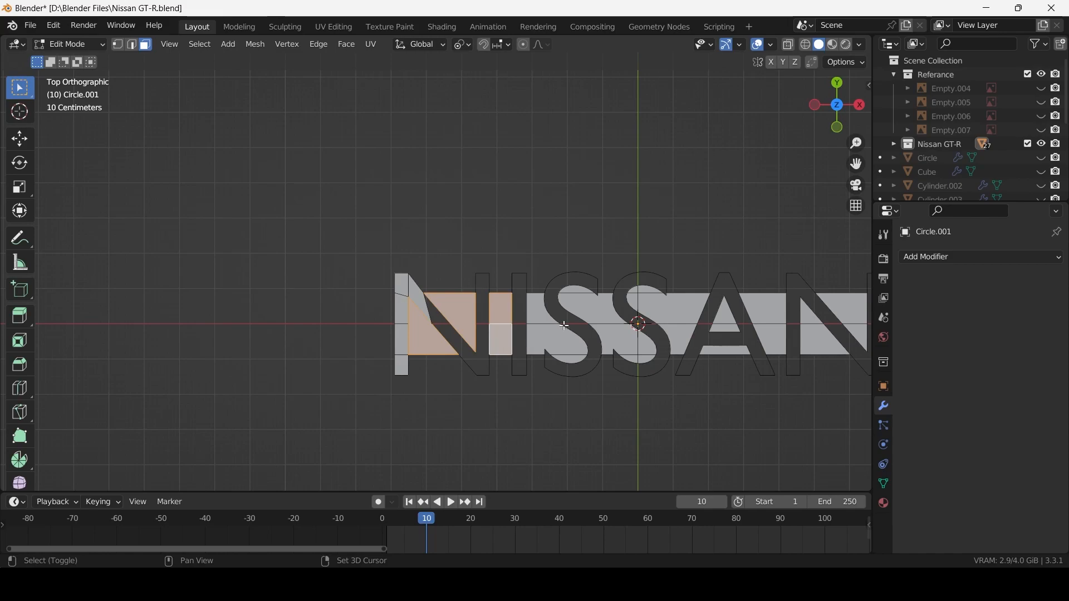
left_click(587, 309, "shift")
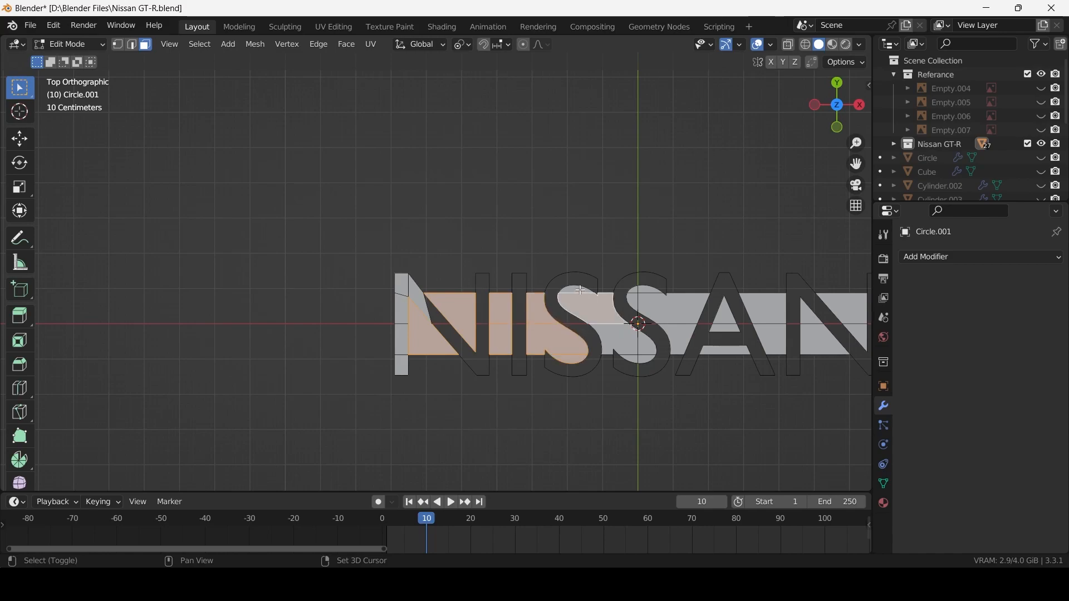
left_click(644, 356, "shift")
scroll(643, 355, "up", 5)
left_click(671, 442, "shift")
left_click(694, 439, "shift")
middle_click_drag(775, 385, 639, 382, "shift")
left_click(639, 382, "shift")
left_click(629, 315, "shift")
left_click(566, 270, "shift")
left_click(535, 266, "shift")
left_click(540, 291, "shift")
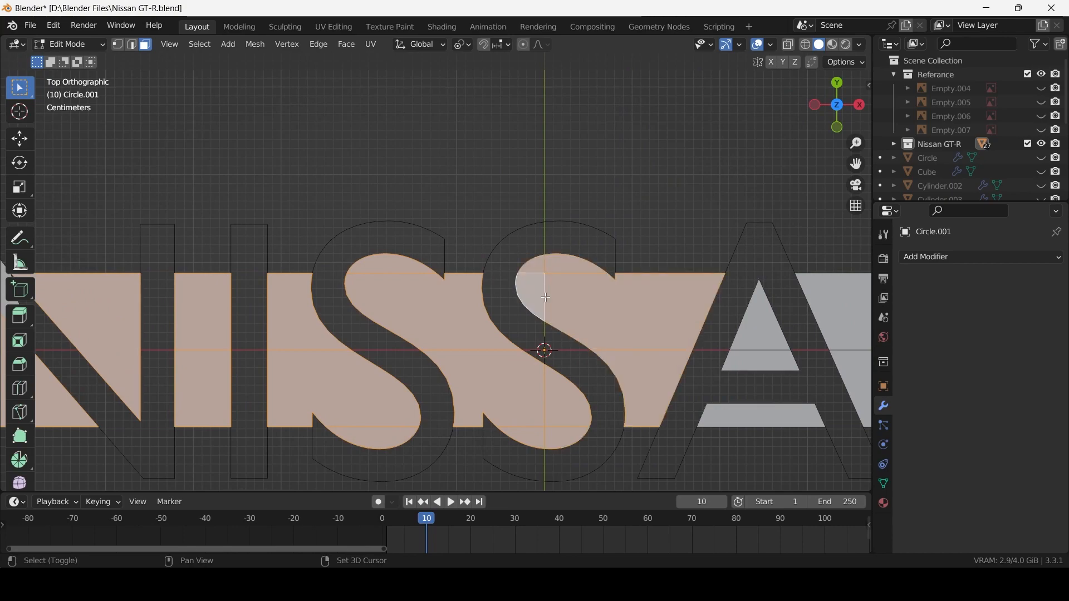
left_click(751, 407, "shift")
left_click(756, 332, "shift")
scroll(740, 351, "down", 1)
left_click(707, 349, "shift")
middle_click_drag(658, 391, 483, 394, "shift")
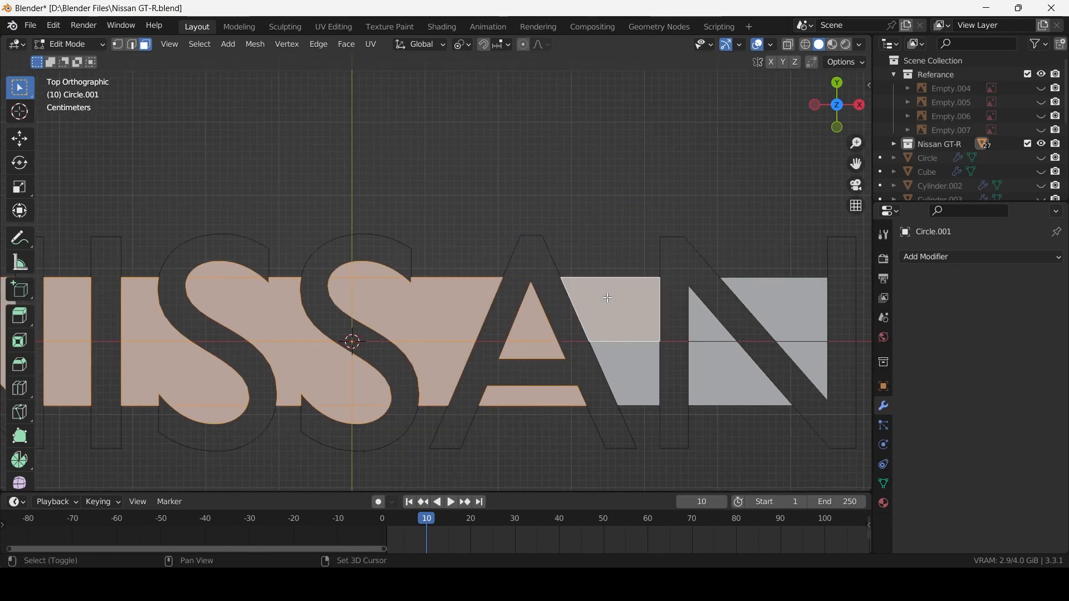
left_click(618, 315, "shift")
left_click(640, 367, "shift")
left_click(732, 368, "shift")
left_click(795, 311, "shift")
left_click(810, 372, "shift")
scroll(390, 342, "down", 4)
key("x")
left_click(179, 312)
Step: Fill the middle part of the first N's diagonal with faces
scroll(255, 340, "up", 2)
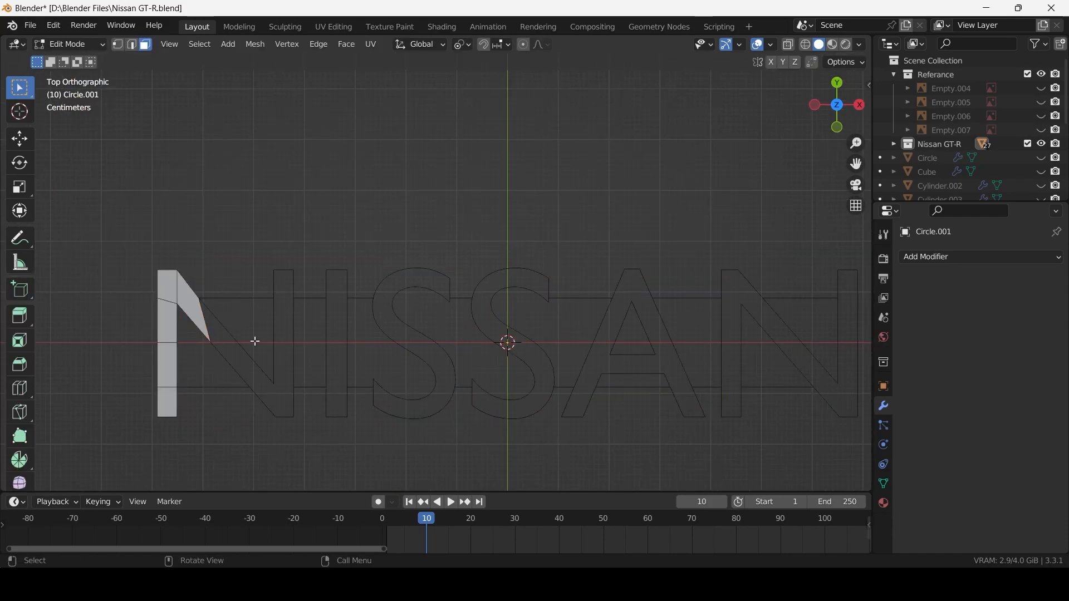
scroll(259, 305, "up", 2)
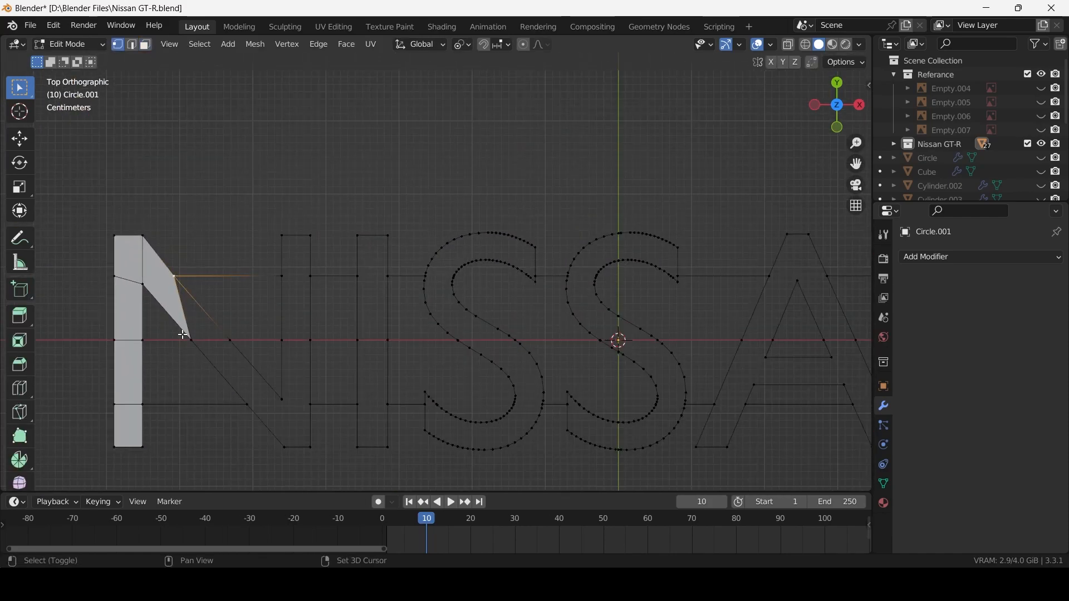
key("f")
key("f")
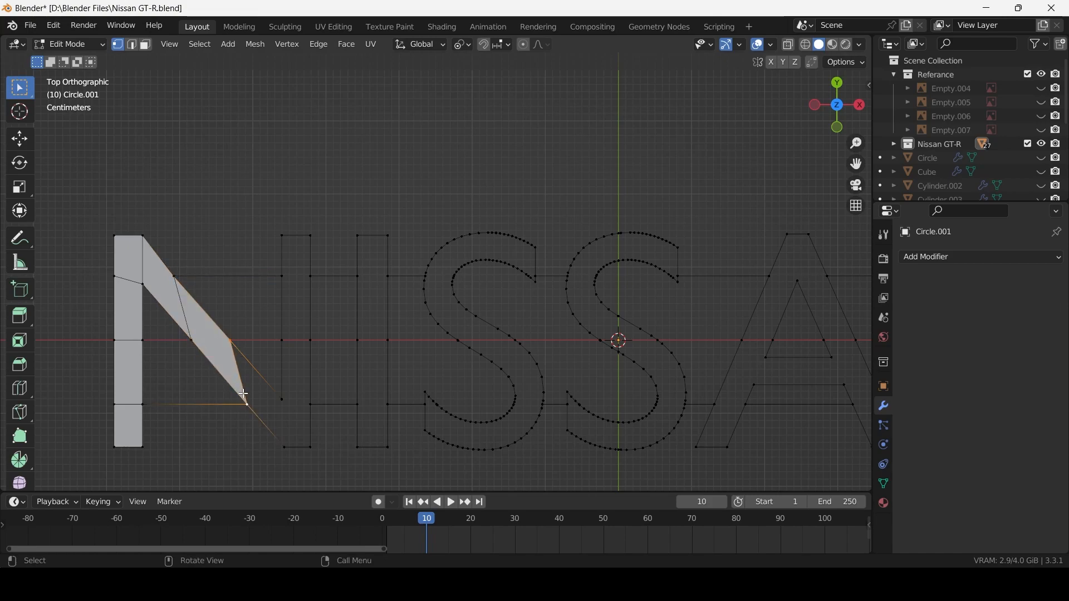
Step: Fill the first N's right stem with faces and close the lower end of its diagonal
left_click_drag(267, 224, 328, 288)
key("f")
left_click_drag(270, 333, 319, 413)
key("f")
left_click_drag(260, 387, 321, 473)
key("f")
left_click_drag(217, 329, 290, 464)
key("f")
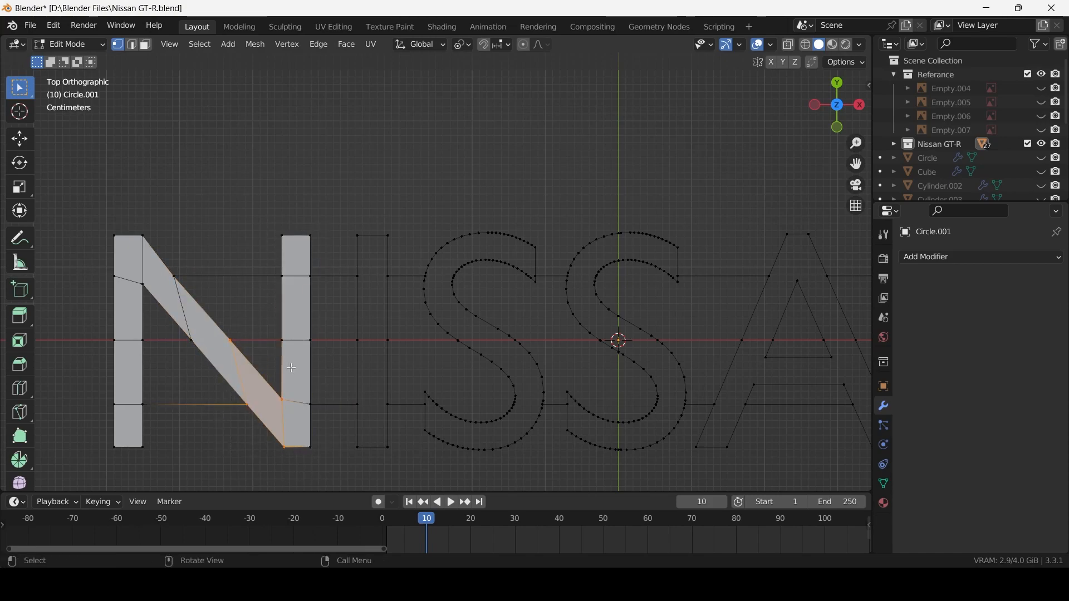
Step: Fill the letter I from top to bottom with faces between its side vertices
scroll(282, 376, "down", 2)
left_click_drag(379, 239, 416, 294)
key("f")
key("f")
mouse_move(373, 266)
left_mouse_down()
mouse_move(406, 329)
mouse_move(410, 382)
left_mouse_up()
key("f")
left_click_drag(371, 351, 412, 400)
key("f")
Step: Fill the outlines of the first S and the second S with one face each
middle_click_drag(412, 401, 404, 387, "shift")
key("w")
key("w")
left_click_drag(408, 209, 489, 372)
key("w")
left_click_drag(397, 212, 508, 416)
key("f")
left_click_drag(504, 211, 602, 405)
key("f")
left_click_drag(600, 207, 753, 444)
key("f")
scroll(607, 363, "down", 2)
middle_click_drag(606, 363, 541, 362, "shift")
scroll(551, 366, "up", 3)
key("ctrl+z")
Step: Fill the lower ends of the A's left and right legs with faces
scroll(612, 369, "up", 2)
scroll(678, 375, "down", 2)
left_click(631, 437)
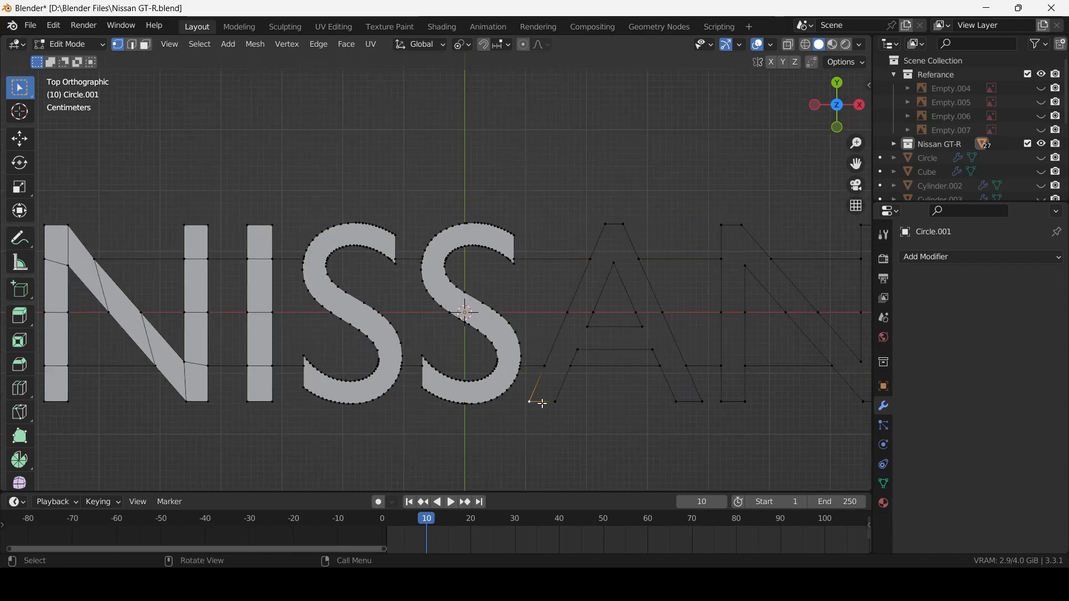
scroll(562, 401, "down", 2)
scroll(530, 402, "up", 5)
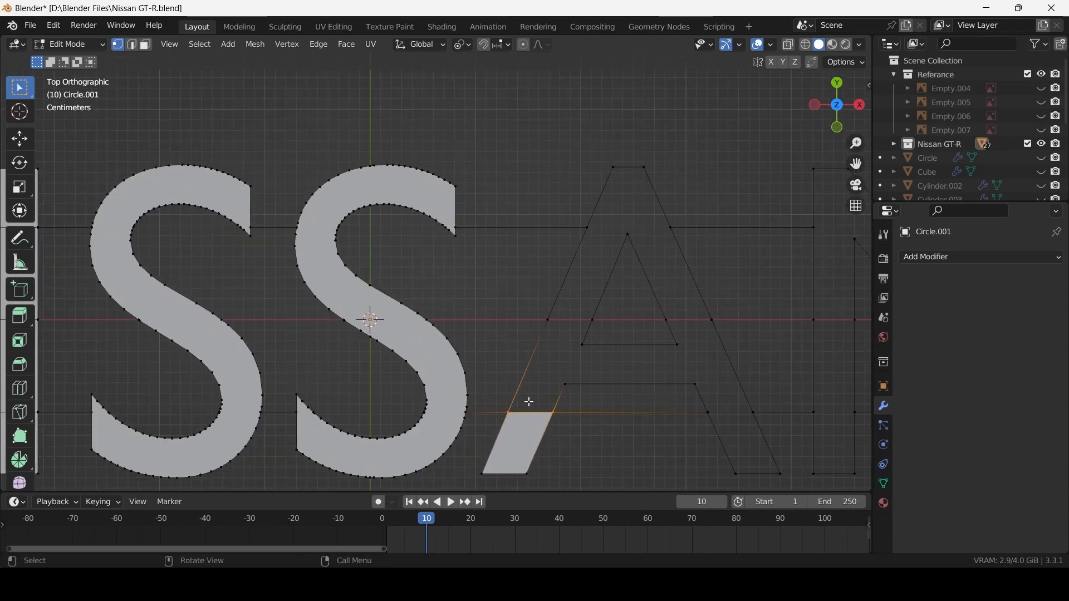
scroll(655, 441, "down", 1)
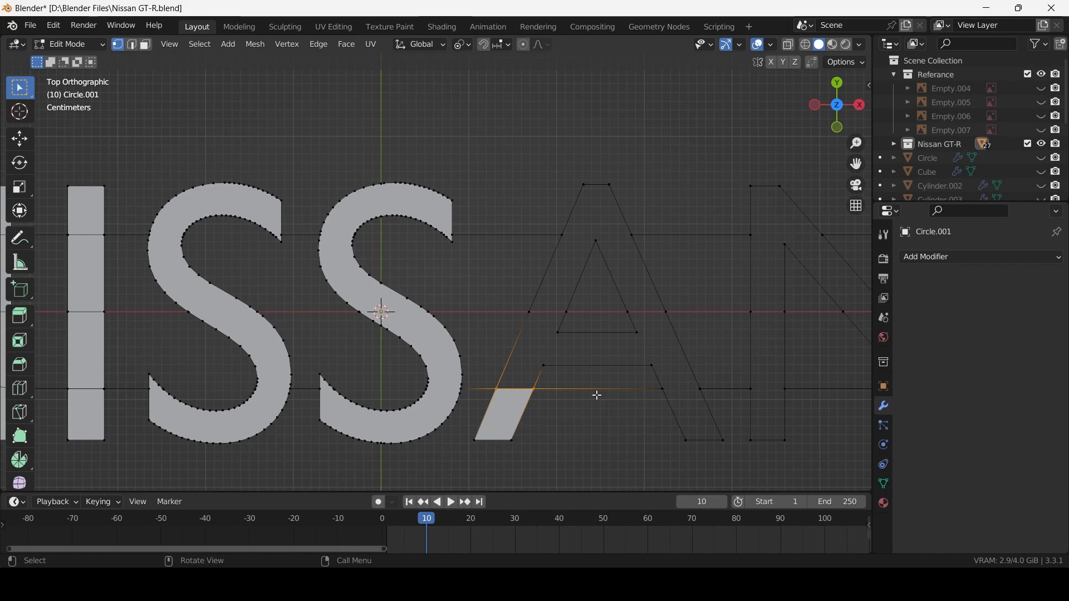
scroll(609, 370, "up", 1)
left_click_drag(584, 346, 656, 424)
key("f")
Step: Add one centred loop cut across the A's outer leg edges, between the red axis line and the lower guide line
scroll(585, 423, "up", 1)
scroll(499, 421, "up", 1)
key("ctrl+r")
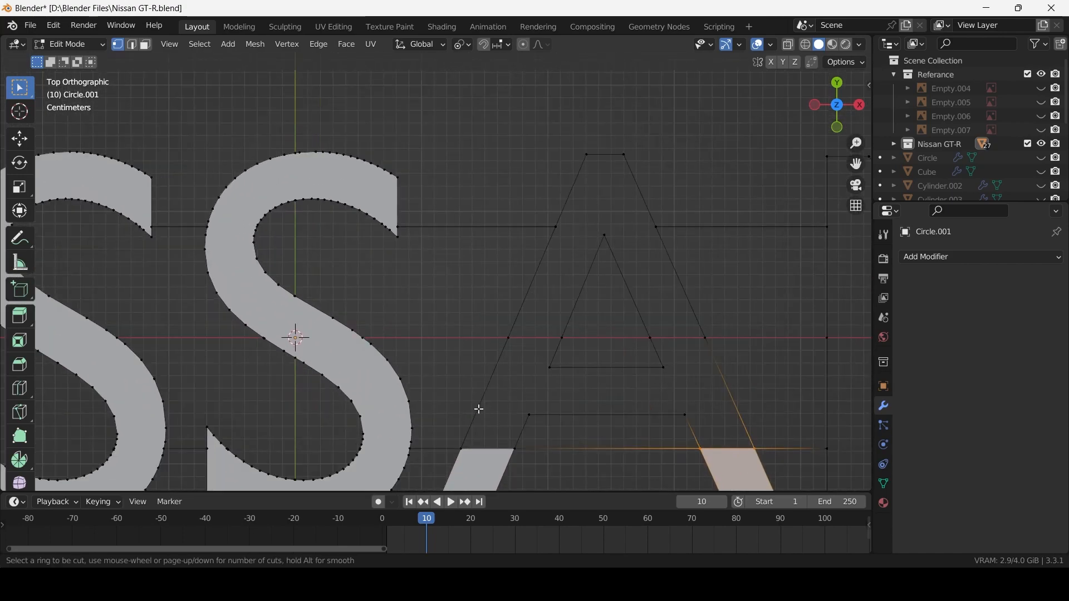
left_click(480, 412)
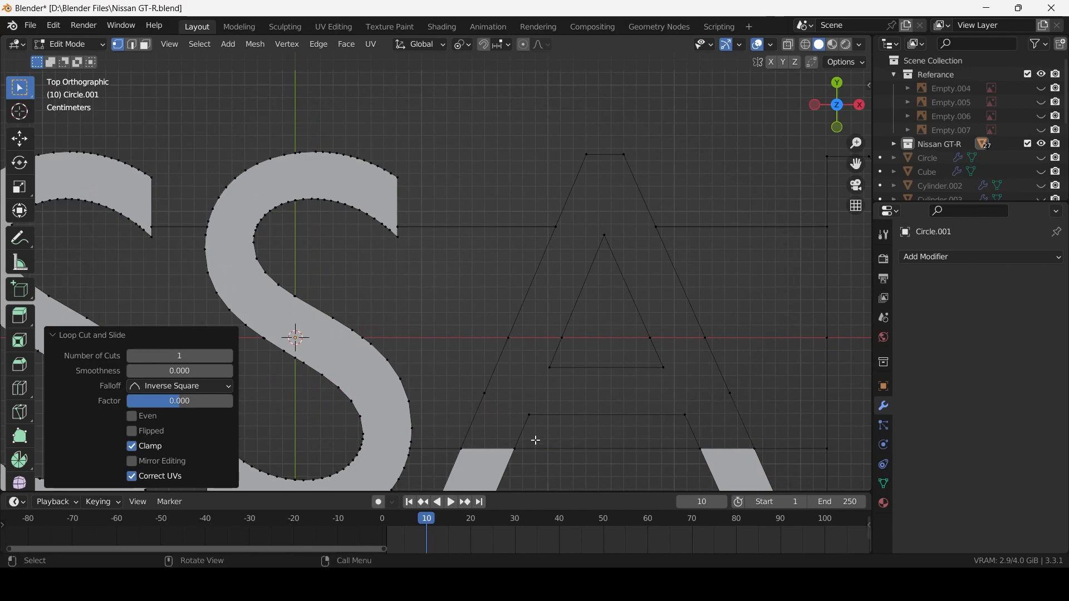
Step: Fill the A's left leg beside the loop cut and its crossbar with faces
left_click(472, 417, "shift")
key("f")
left_click(606, 367)
left_click(668, 415, "shift")
key("f")
Step: Fill the upper part of the A's left leg with faces up to the apex
left_click(485, 395)
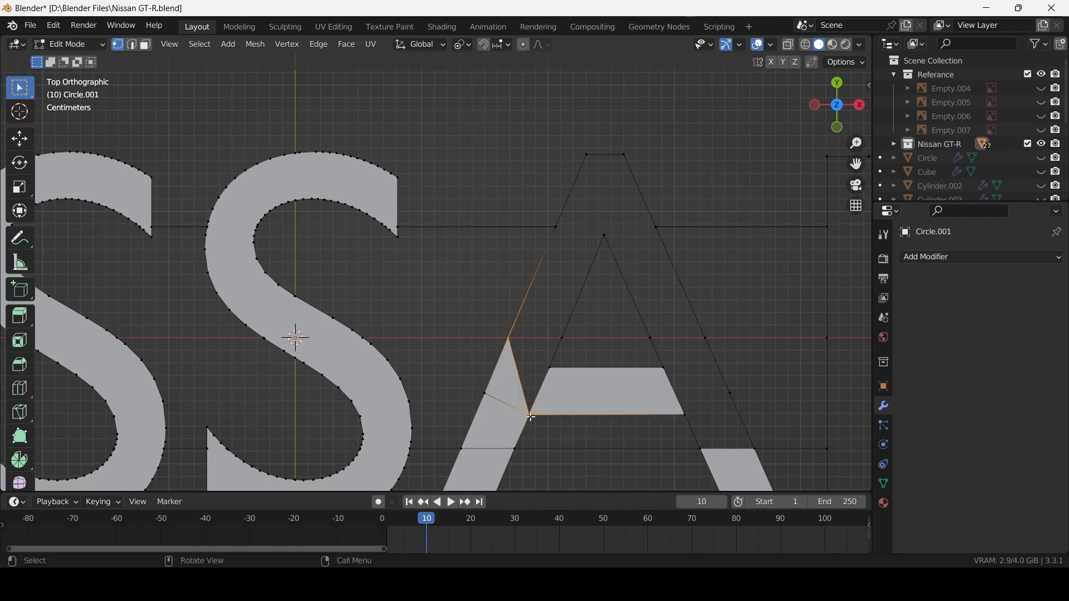
key("f")
key("f")
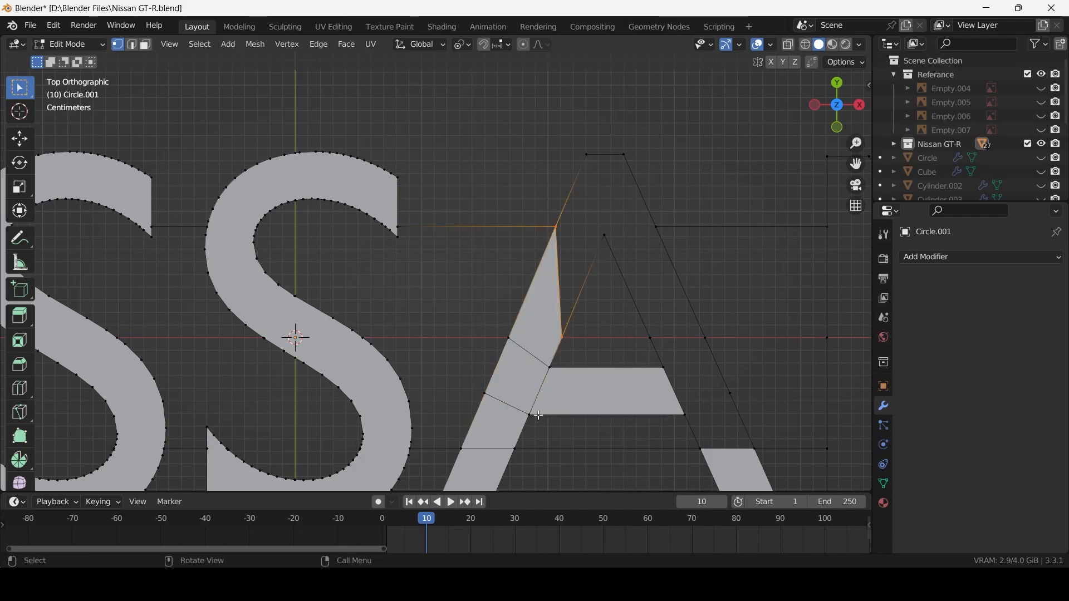
left_click(611, 236, "shift")
key("f")
left_click_drag(548, 224, 570, 359, "ctrl")
key("f")
key("ctrl+z")
Step: Fill the A's right leg with faces from its lower end up to the apex
scroll(643, 433, "down", 2)
middle_click_drag(643, 433, 566, 392, "shift")
scroll(566, 392, "up", 2)
left_click_drag(560, 315, 657, 397)
key("f")
key("f")
key("f")
left_click(499, 117, "shift")
key("f")
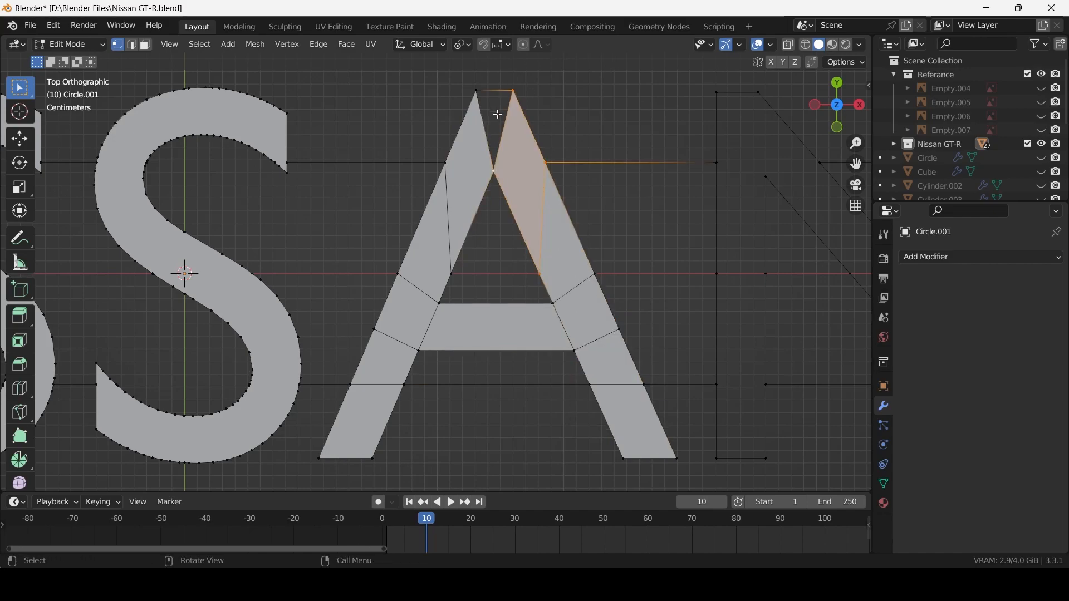
Step: Close the gap at the A's apex with a triangular face between the two legs
left_click(496, 174)
left_click_drag(453, 74, 524, 114, "shift")
key("f")
Step: Fill the last N's left stem with faces from bottom to top
scroll(523, 174, "down", 2)
middle_click_drag(606, 235, 535, 202, "shift")
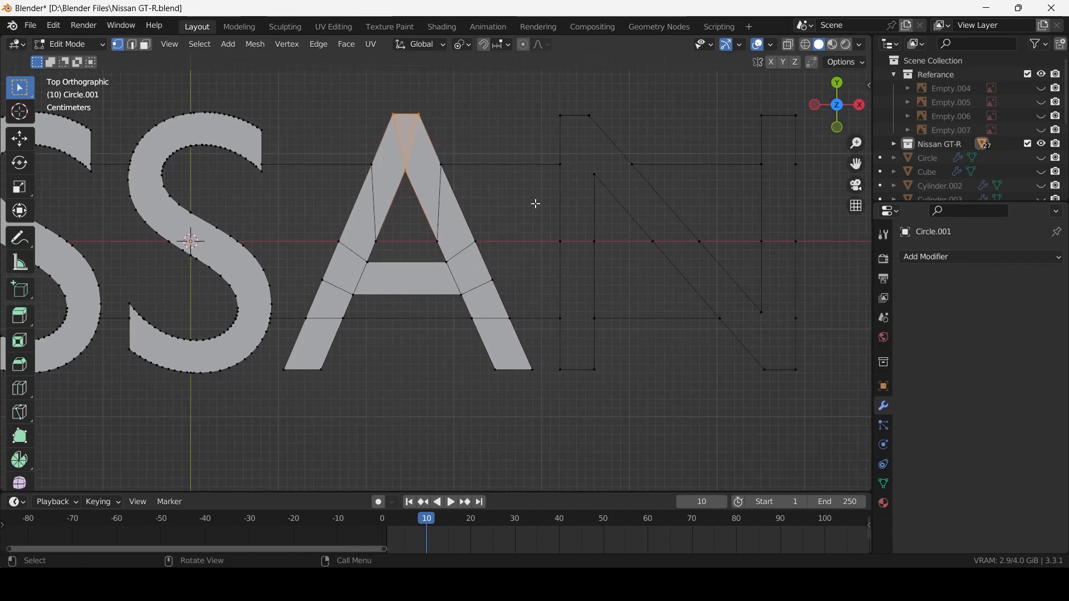
scroll(547, 320, "down", 1)
left_click(542, 317, "alt")
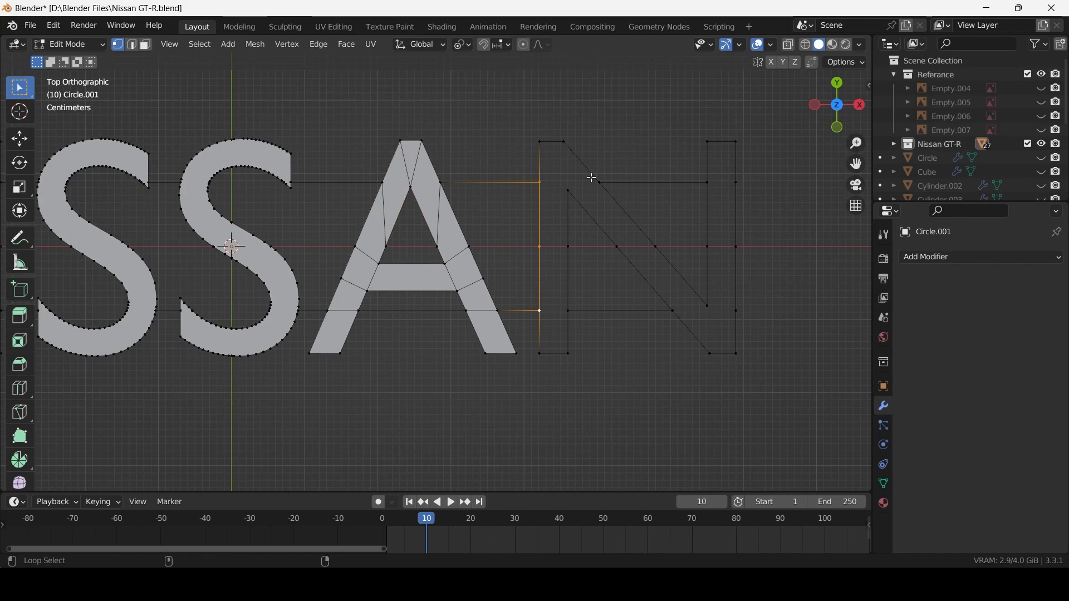
left_click(583, 351, "alt")
key("f")
key("f")
key("f")
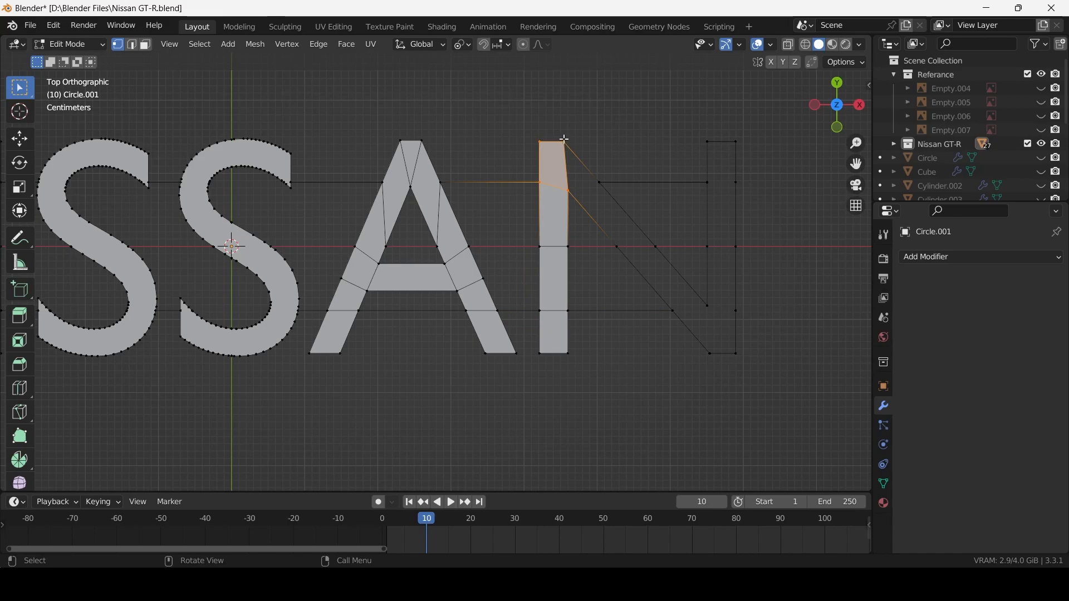
Step: Align the upper inner corner vertices of the last N's left stem by scaling them to 0 along X
middle_click_drag(570, 210, 542, 334, "shift")
key("s")
key("x")
key("0")
key("Return")
Step: Fill the upper and middle parts of the last N's diagonal with faces
key("b")
left_click_drag(533, 247, 594, 367)
left_click(591, 372, "shift")
key("f")
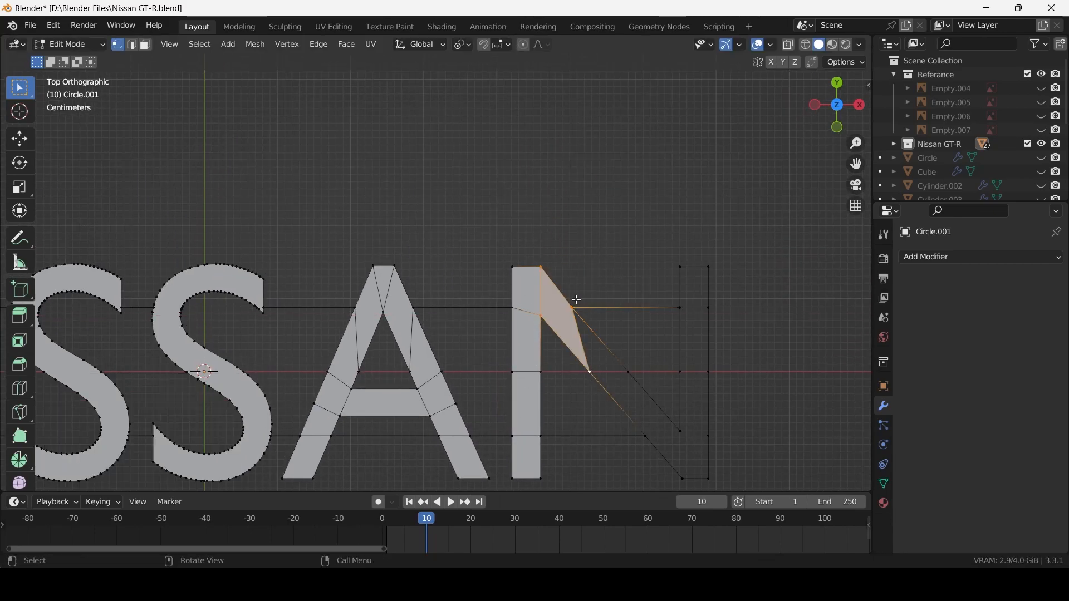
left_click_drag(576, 315, 644, 441)
key("f")
Step: Fill the last N's right stem with faces and close the lower end of its diagonal
middle_click_drag(638, 381, 583, 286, "shift")
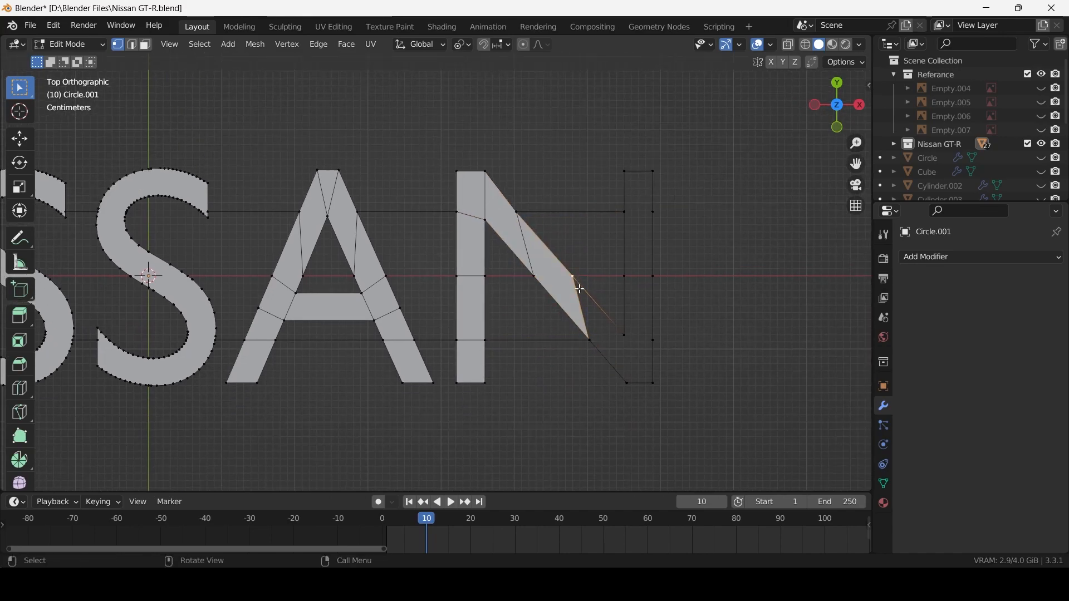
key("f")
key("f")
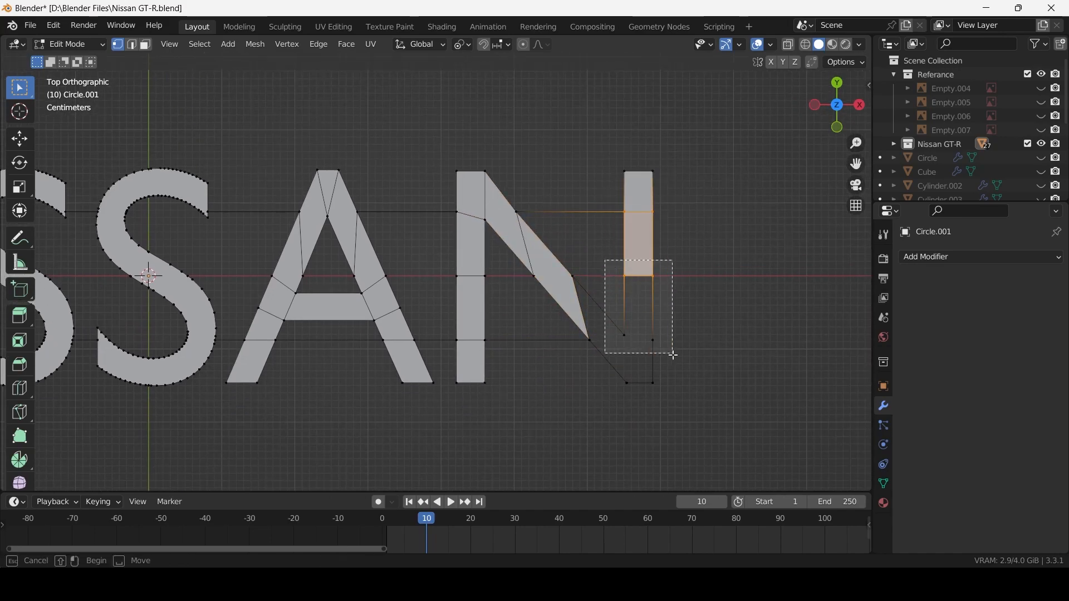
key("f")
left_click_drag(551, 248, 609, 365)
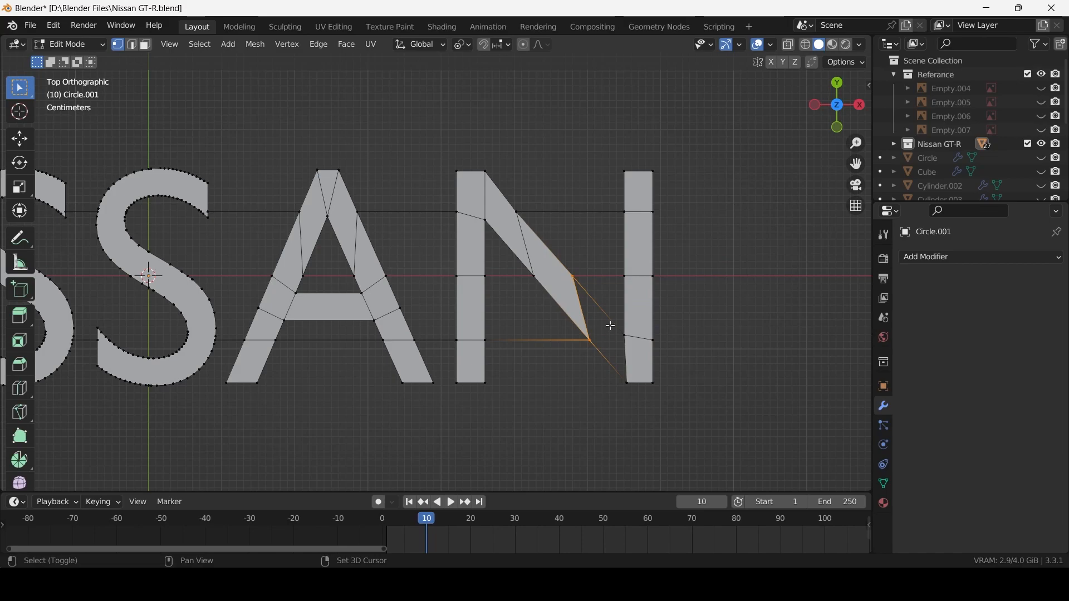
left_click(624, 335, "shift")
left_click(626, 383, "shift")
key("f")
Step: Reveal all hidden geometry of the emblem mesh
scroll(613, 394, "down", 4)
key("Tab")
middle_click_drag(560, 408, 443, 387)
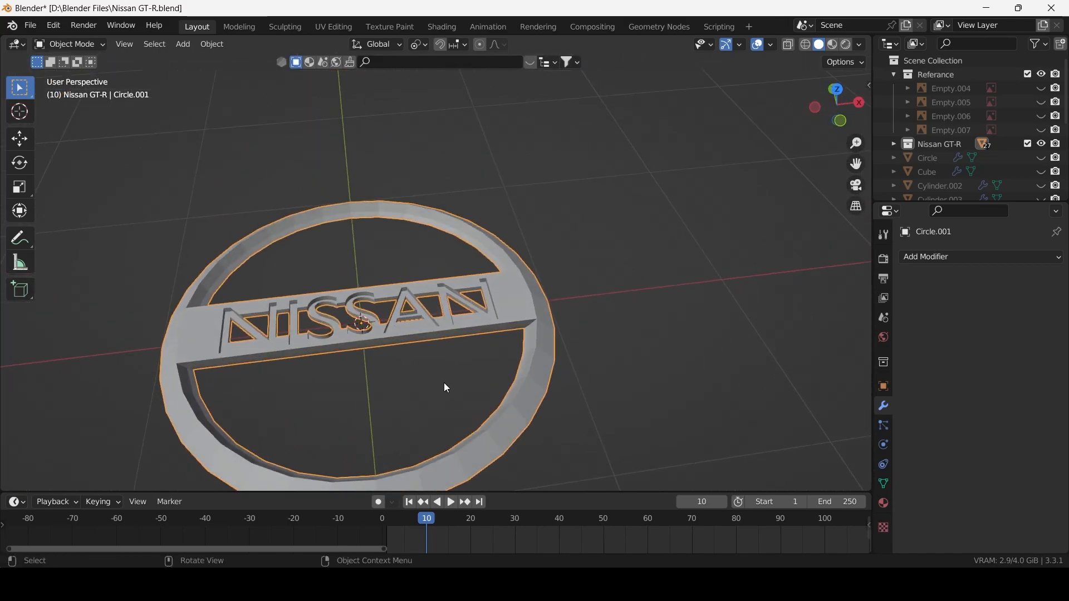
key("Tab")
key("alt+h")
key("Tab")
middle_click_drag(368, 440, 292, 445)
Step: Select the open border on the underside of the crossbar and close it with a face
key("Tab")
middle_click_drag(585, 390, 258, 412)
left_click(548, 368, "alt")
middle_click_drag(593, 352, 444, 433)
middle_click_drag(352, 431, 427, 68)
middle_click_drag(408, 375, 235, 329)
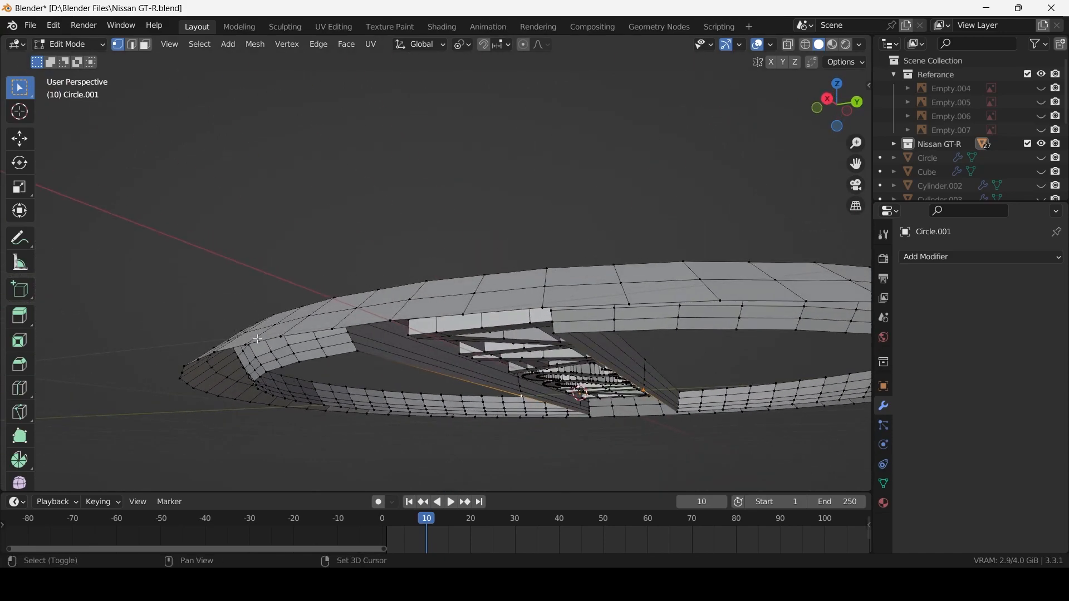
middle_click_drag(559, 339, 592, 349)
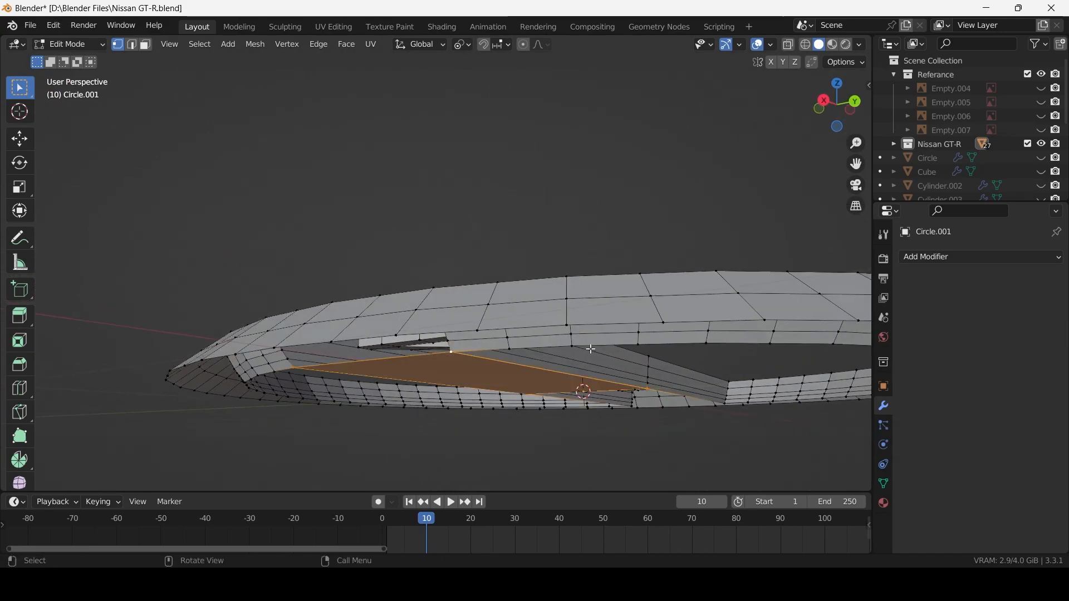
Step: Examine the crossbar's underside and the recessed NISSAN lettering from several angles for open faces
left_click(458, 354)
middle_click_drag(326, 377, 497, 284)
scroll(497, 283, "up", 5)
left_click(537, 298, "alt")
key("alt+a")
middle_click_drag(543, 318, 500, 377)
scroll(532, 393, "down", 5)
key("Tab")
key("KP_7")
middle_click_drag(475, 236, 490, 258)
scroll(437, 158, "up", 5)
key("Tab")
scroll(443, 205, "down", 4)
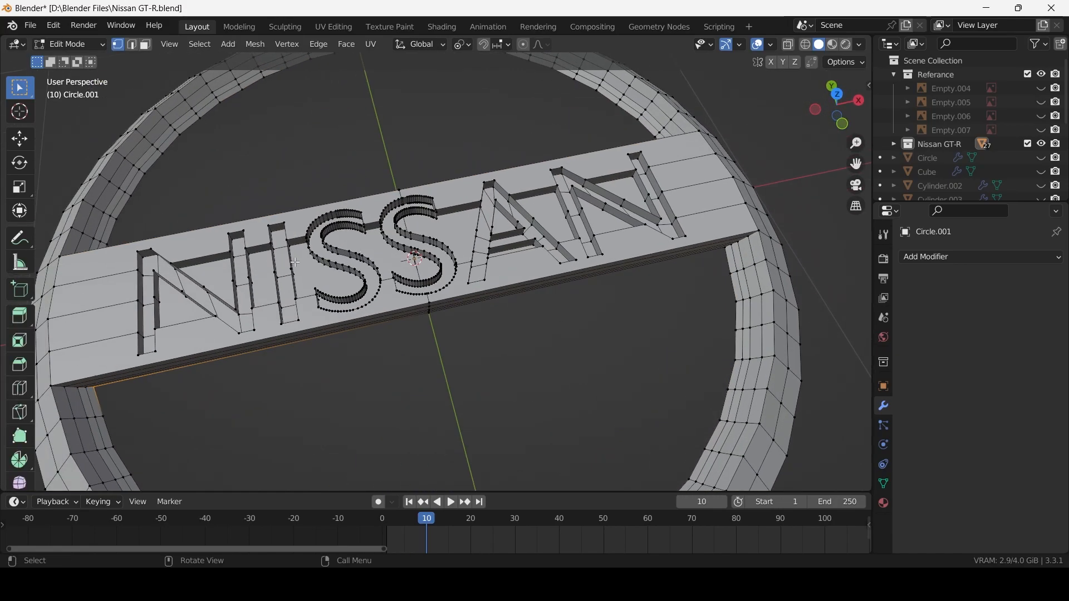
Step: Fill the openings in the crossbar's top surface inside the first N and between the N and the I
scroll(448, 300, "up", 5)
middle_click_drag(325, 306, 346, 306)
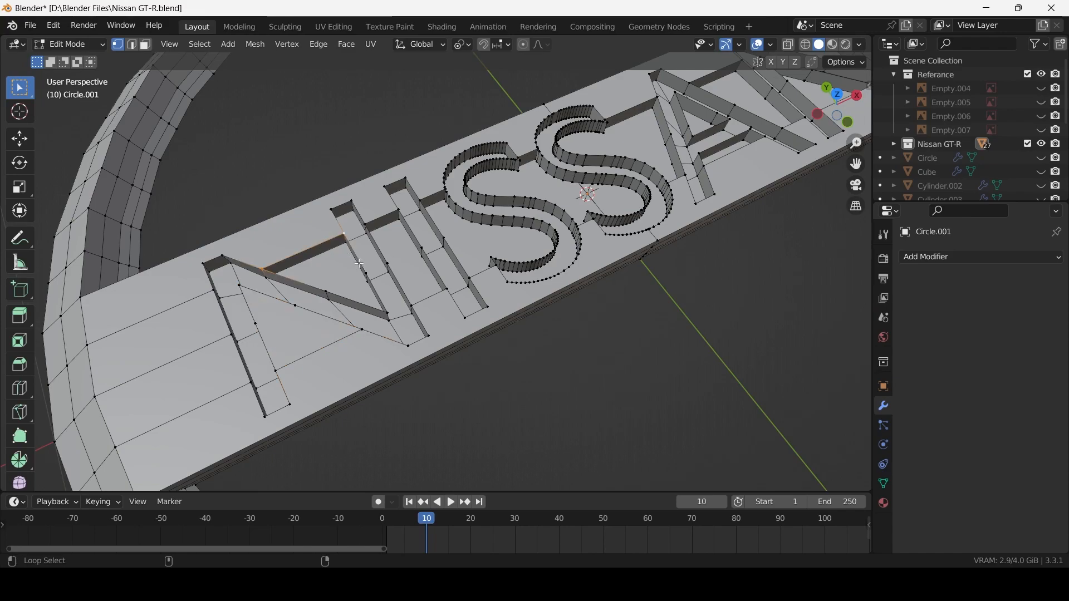
key("f")
middle_click_drag(356, 264, 245, 293)
middle_click_drag(312, 262, 343, 264)
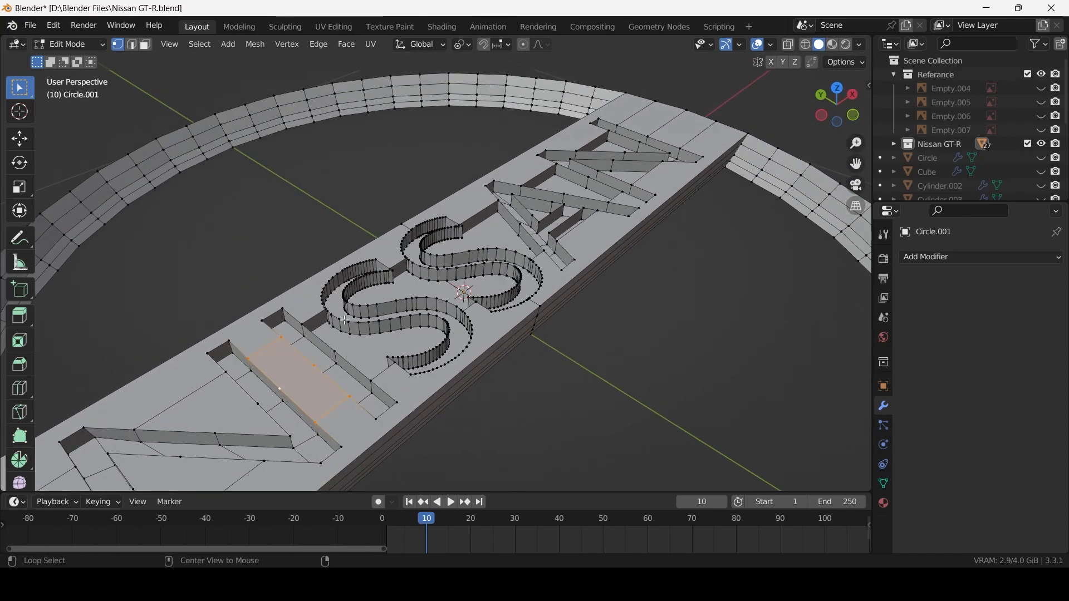
Step: Fill the crossbar's top surface between I and S, between both S letters, between S and A, and between A and N
key("f")
middle_click_drag(350, 360, 295, 351)
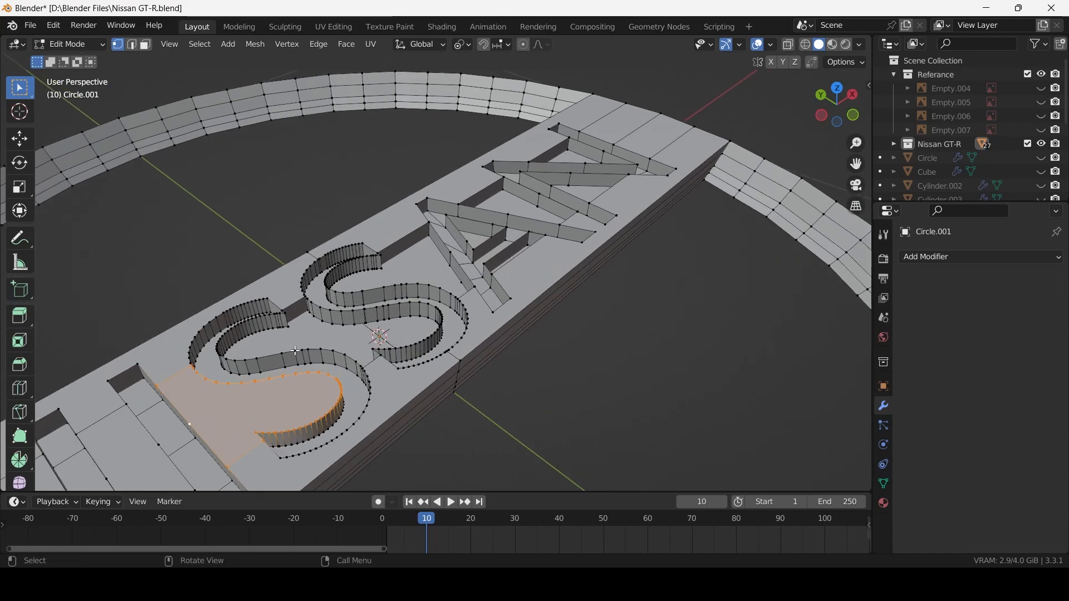
key("f")
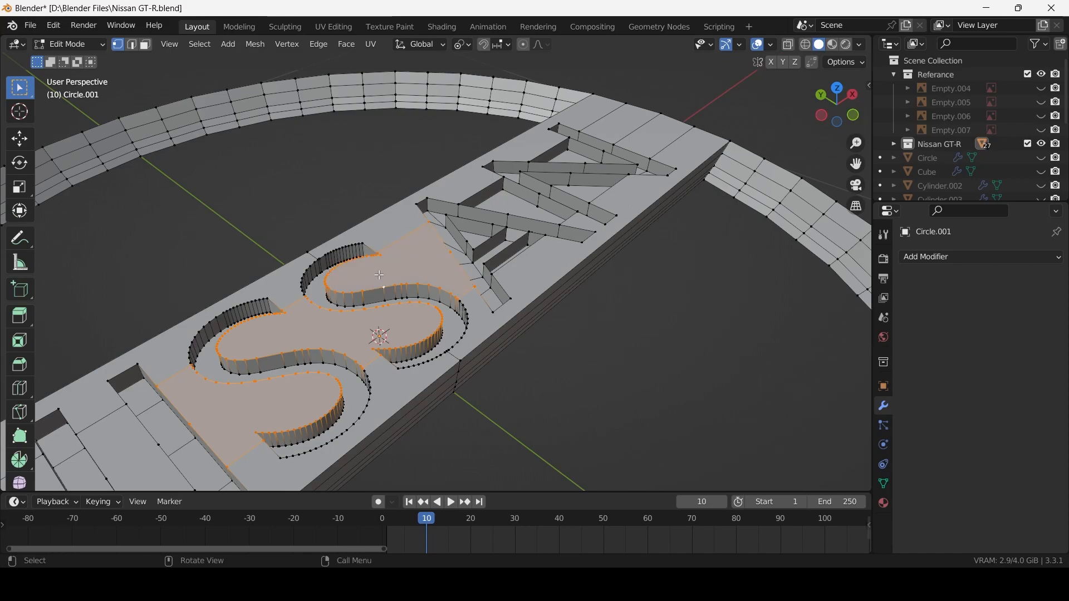
middle_click_drag(374, 278, 401, 275)
left_click(425, 274, "alt")
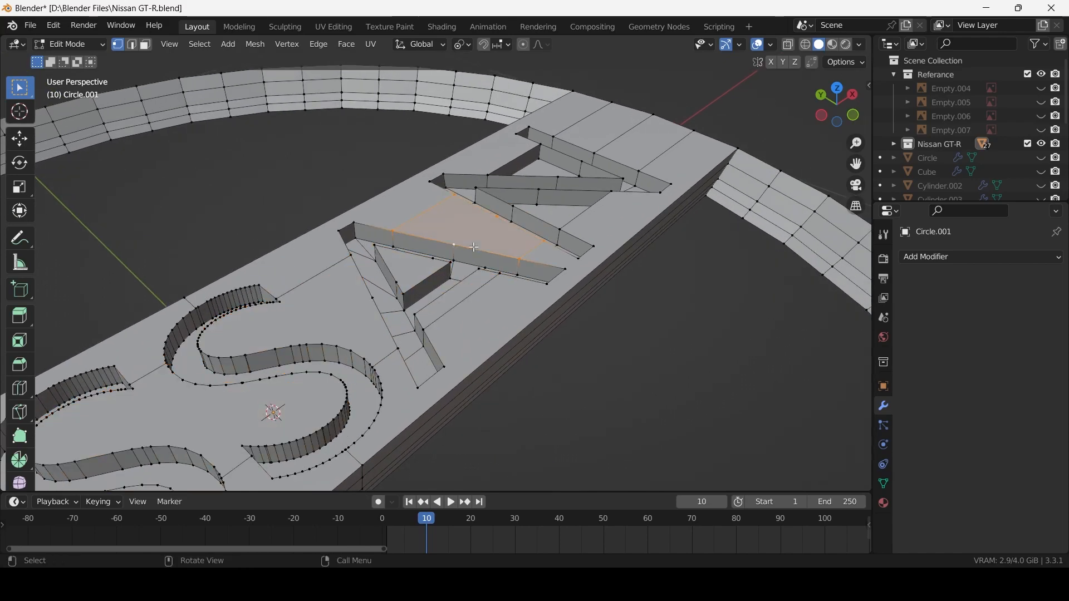
Step: Resize the whole emblem uniformly in top view
key("Tab")
scroll(361, 296, "down", 10)
scroll(328, 223, "up", 3)
scroll(336, 246, "up", 2)
scroll(335, 245, "down", 3)
key("KP_7")
scroll(438, 248, "down", 3)
key("s")
left_click(456, 264)
key("Tab")
scroll(529, 241, "up", 4)
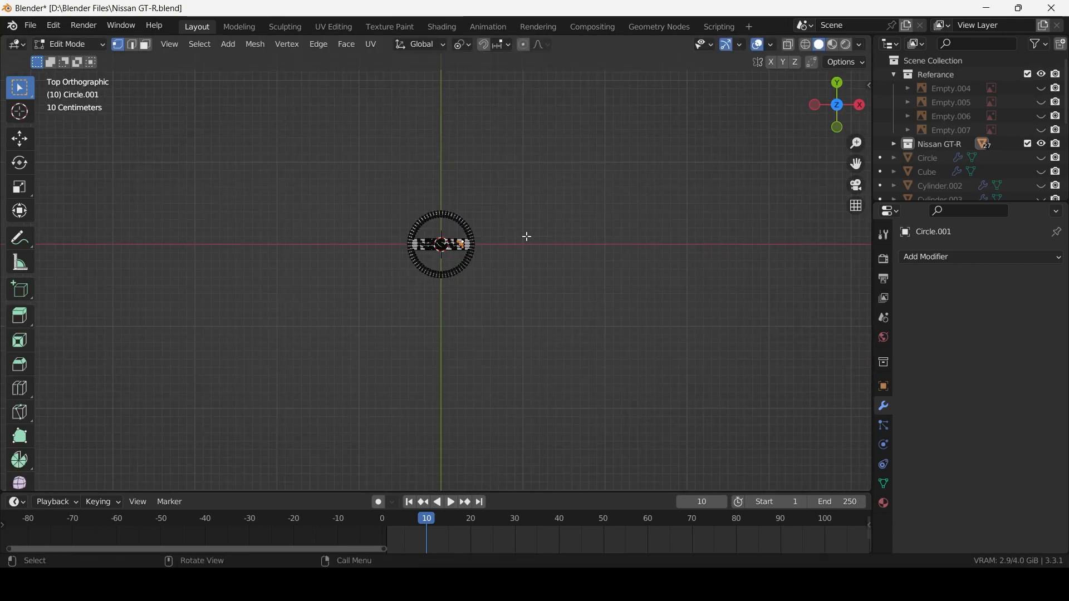
Step: Shade the emblem smooth and enable Auto Smooth at 30° in its normals settings
key("Tab")
scroll(531, 247, "up", 5)
right_click(528, 244)
left_click(512, 199)
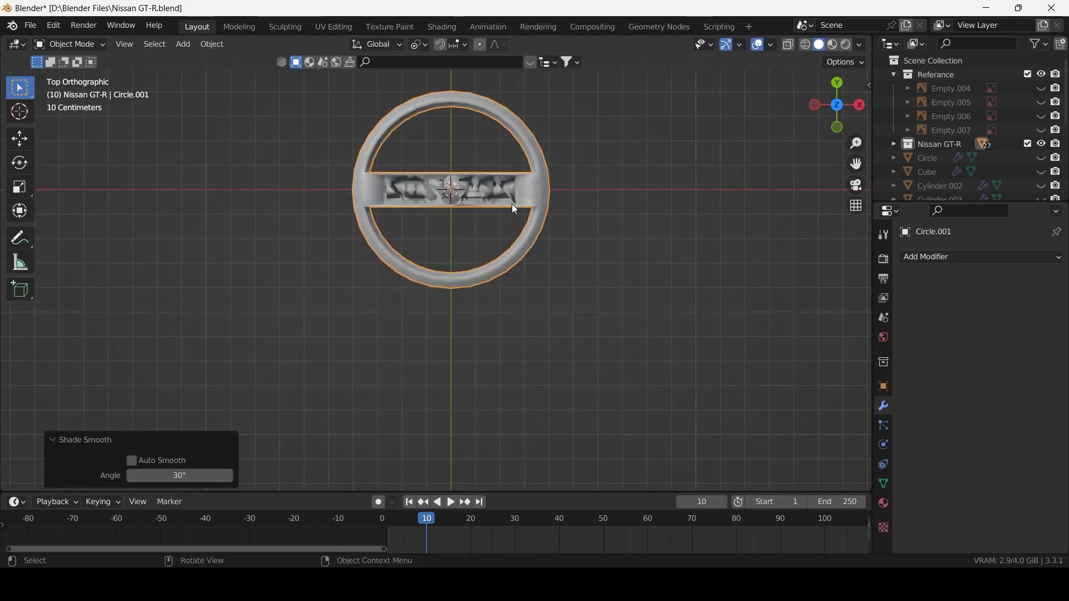
left_click(883, 482)
left_click(969, 516)
scroll(429, 211, "up", 2)
middle_click_drag(430, 212, 458, 331)
scroll(454, 322, "down", 3)
Step: Unhide all the hidden car parts and reference images around the emblem
key("KP_7")
scroll(453, 318, "down", 3)
key("alt+h")
scroll(503, 267, "up", 3)
scroll(497, 266, "down", 3)
Step: Rotate the emblem 90° about X, scale it down, and turn it about Z to face the car's rear
left_click(521, 276)
middle_click_drag(521, 275, 473, 349)
type("rx90")
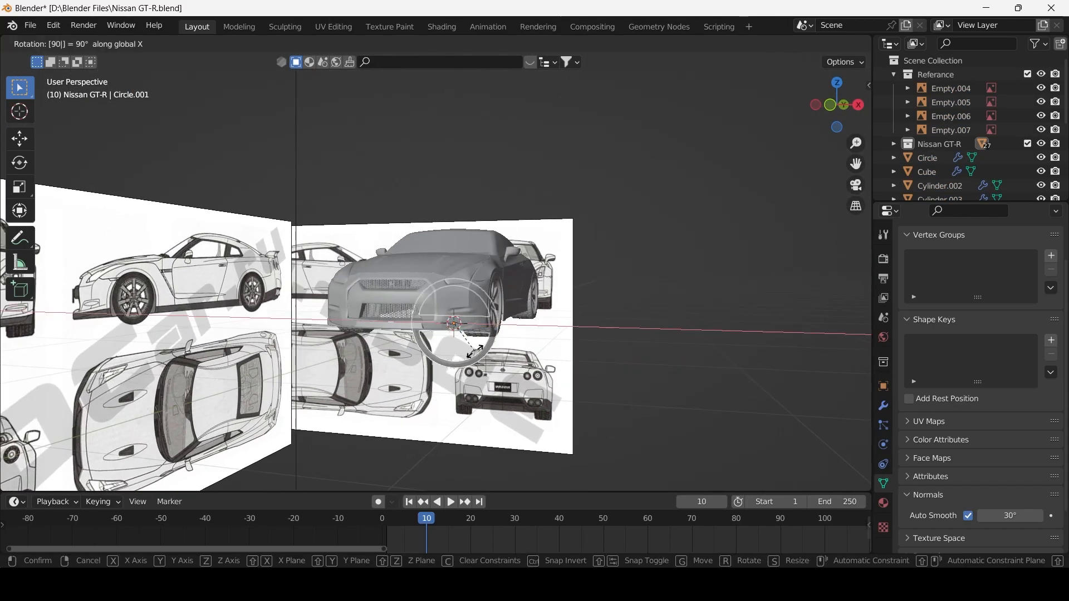
key("Return")
key("s")
left_click(473, 349)
type("rz1")
key("Return")
Step: Move the emblem about 1.51 m along Y behind the car and raise it about 0.52 m to badge height
key("KP_7")
key("g")
key("y")
left_click(410, 157)
key("ctrl+KP_1")
scroll(411, 301, "up", 5)
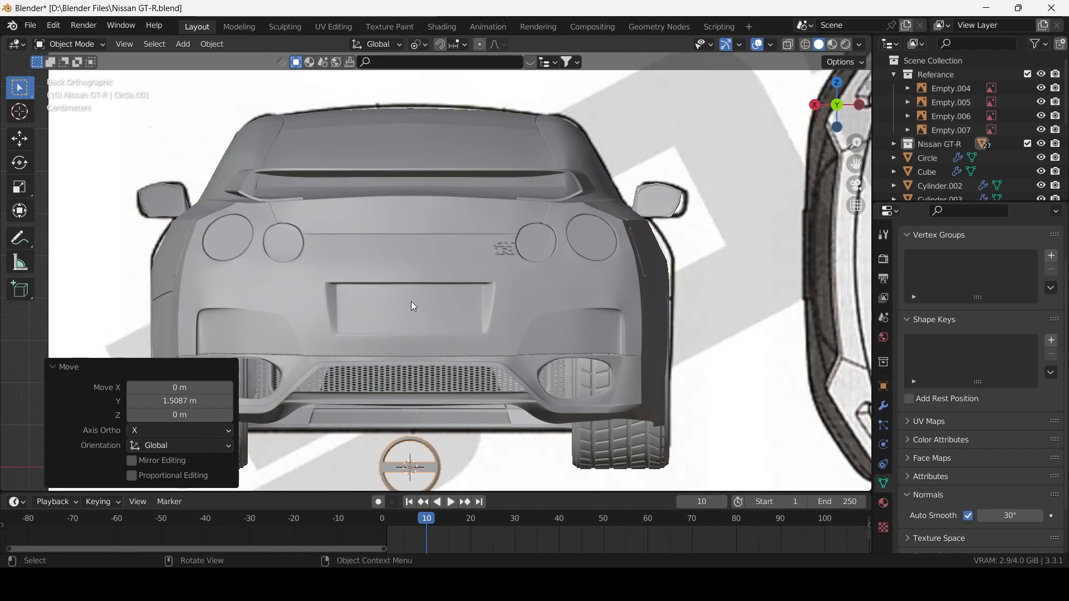
key("g")
key("z")
left_click(396, 82)
Step: Scale the emblem uniformly to about 0.358 and raise it along Z to the reference badge in X-ray view
scroll(434, 278, "up", 3)
key("s")
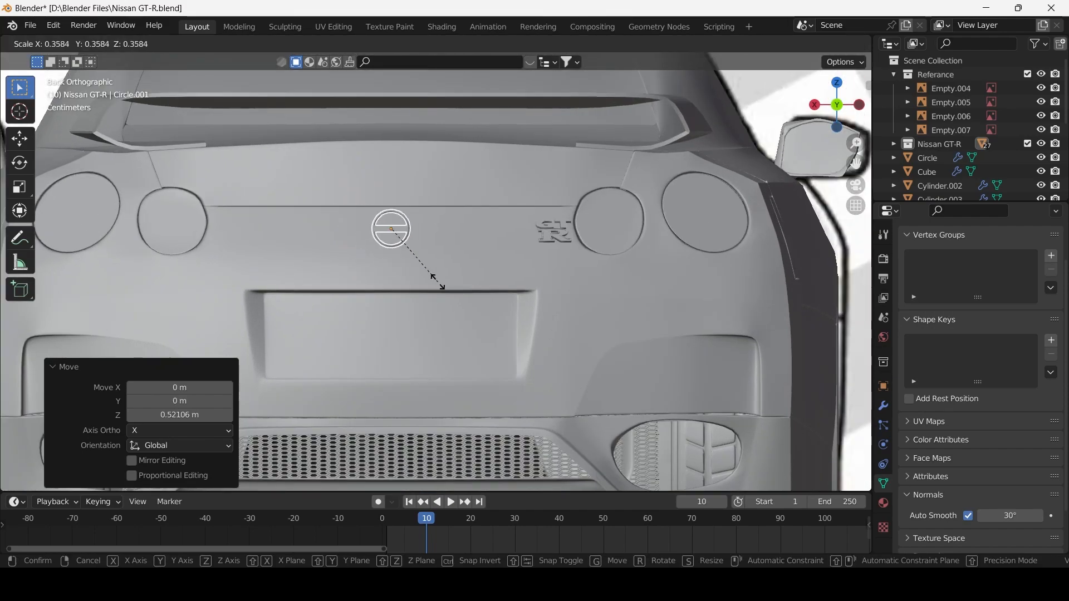
left_click(437, 282)
scroll(438, 282, "down", 3)
key("alt+z")
scroll(416, 275, "up", 2)
key("g")
key("z")
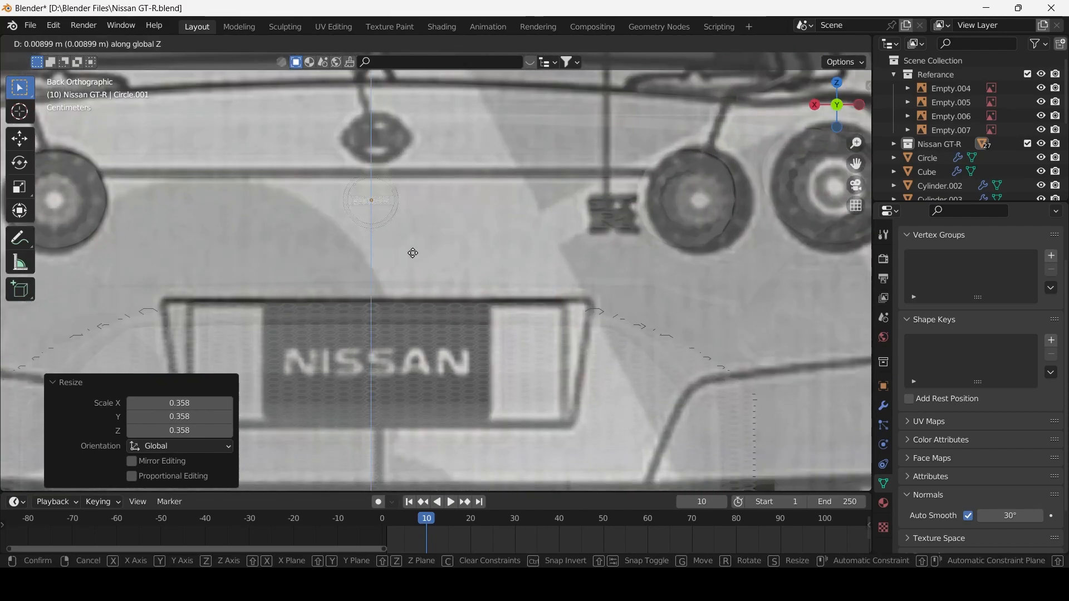
left_click(418, 199)
Step: Shift the emblem about -0.0044 m along X to center it on the reference badge, and turn X-ray off
scroll(423, 243, "up", 2)
scroll(420, 238, "up", 1)
middle_click_drag(441, 238, 324, 207, "shift")
key("g")
key("x")
left_click(525, 340)
key("alt+z")
Step: Move the emblem about -0.233 m along Y toward the trunk's rear surface
scroll(516, 332, "down", 3)
scroll(487, 294, "down", 7)
scroll(546, 299, "up", 4)
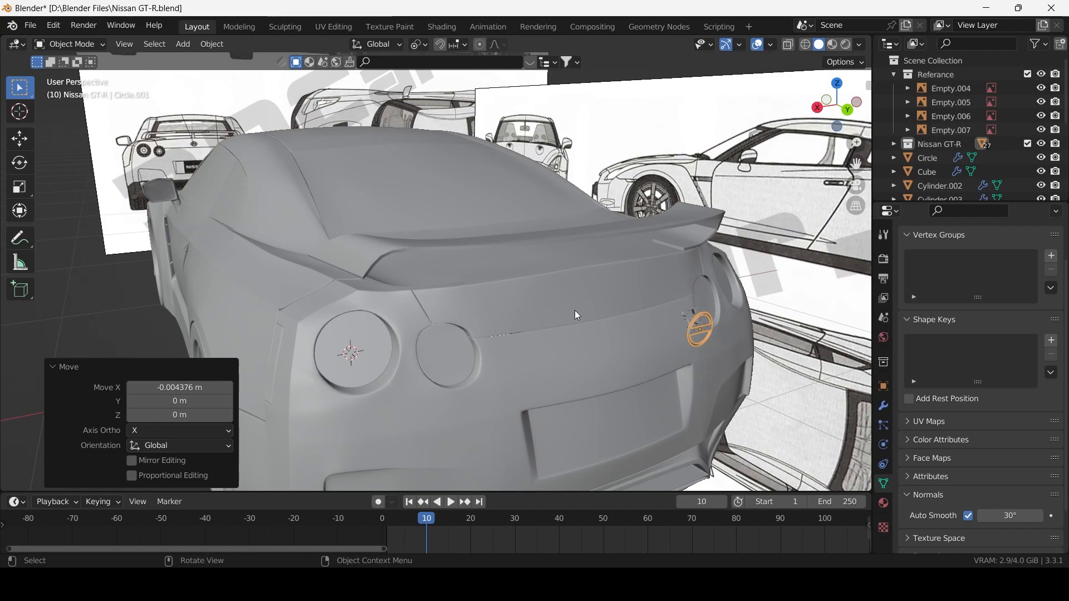
key("g")
key("y")
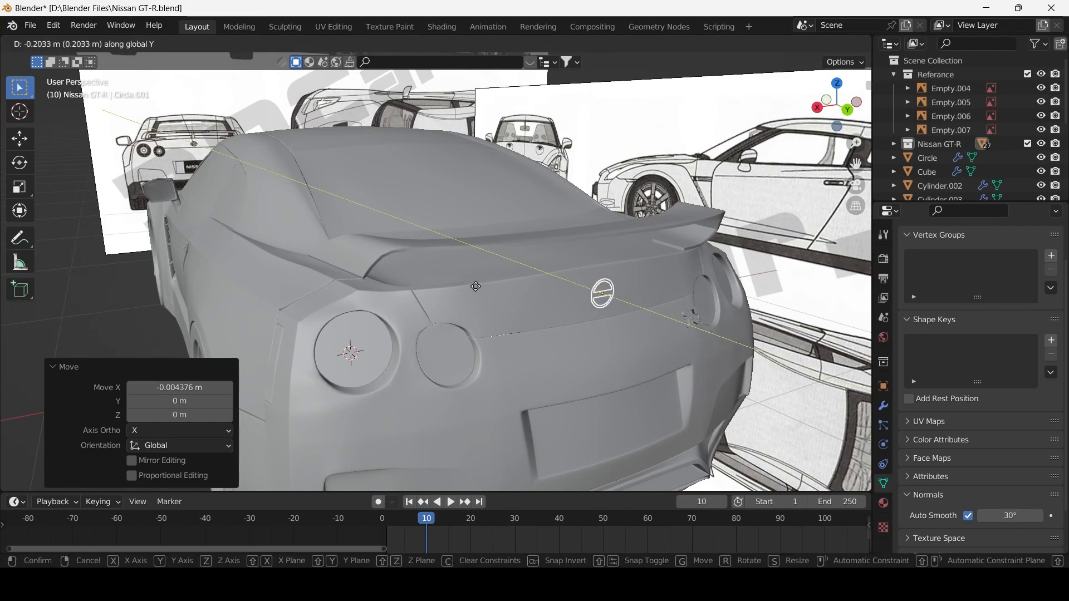
left_click(489, 301)
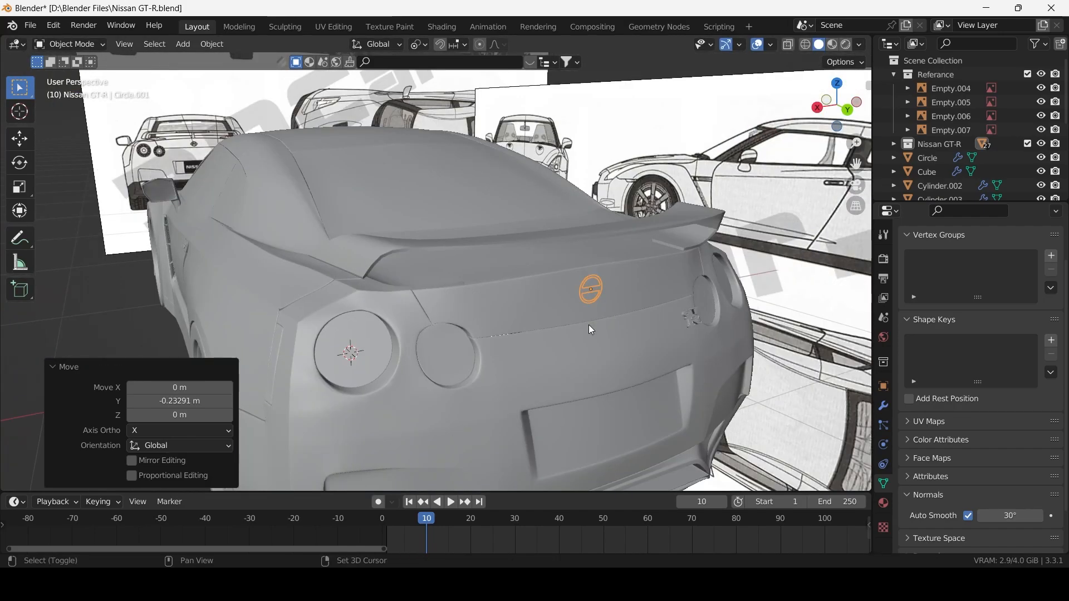
Step: Adjust the emblem's depth along Y by about 0.038 m in right view so it meets the trunk's rear edge
middle_click_drag(589, 325, 636, 325)
key("KP_3")
scroll(471, 379, "up", 8)
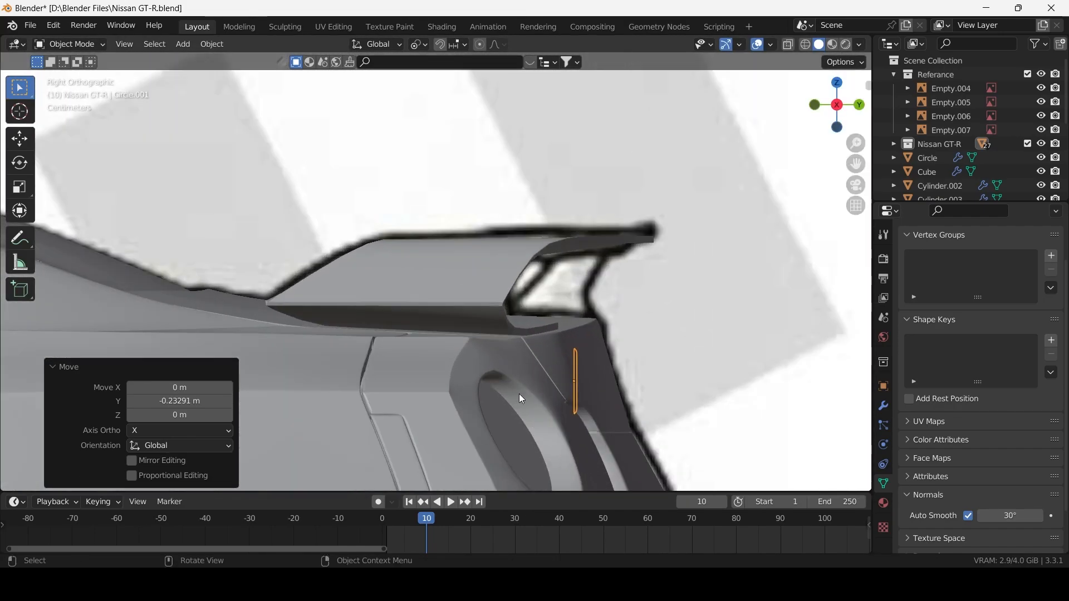
key("g")
key("x")
key("y")
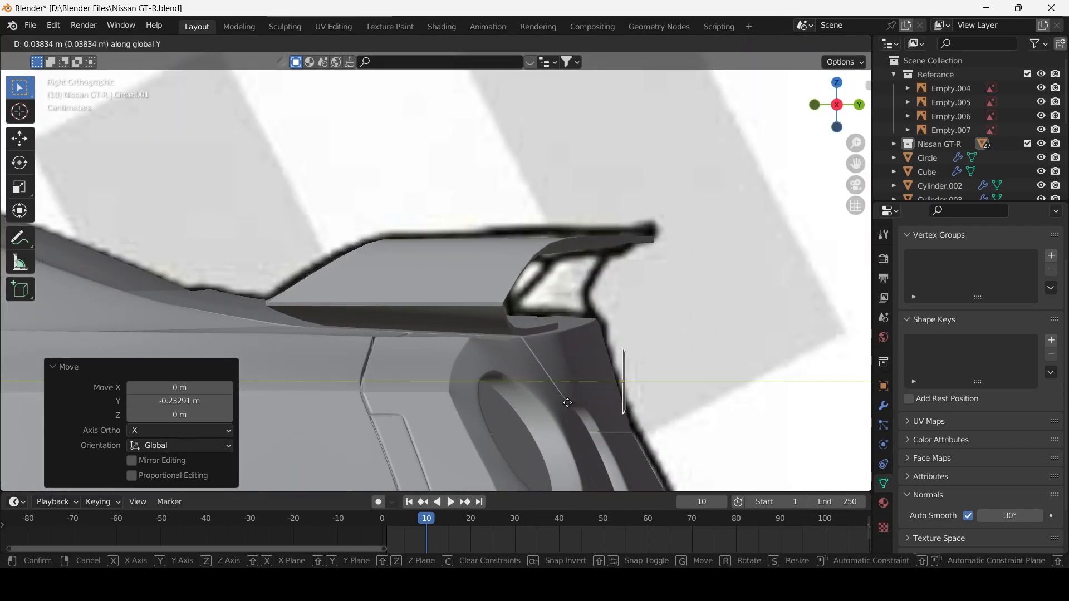
left_click(567, 403)
Step: Open the emblem's mesh for editing and select the edge loop around its outer back rim
scroll(603, 408, "down", 3)
key("Tab")
middle_click_drag(603, 408, 456, 406)
scroll(455, 406, "up", 1)
scroll(403, 427, "down", 1)
scroll(397, 426, "up", 1)
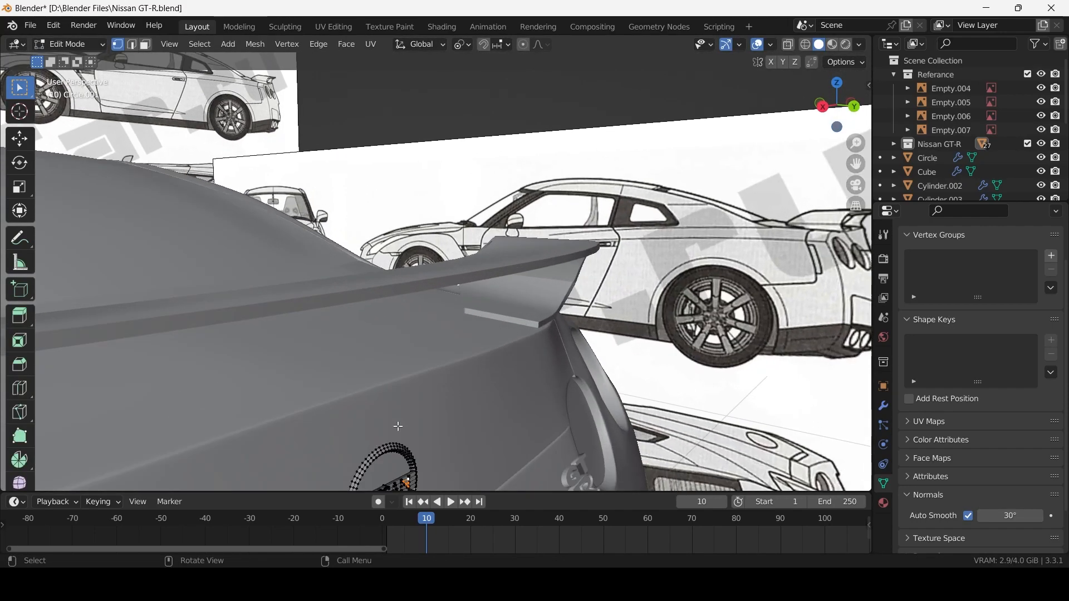
middle_click_drag(397, 426, 391, 333, "shift")
scroll(391, 333, "up", 8)
Step: Try to move the selected rim loop along Y toward the car body
key("g")
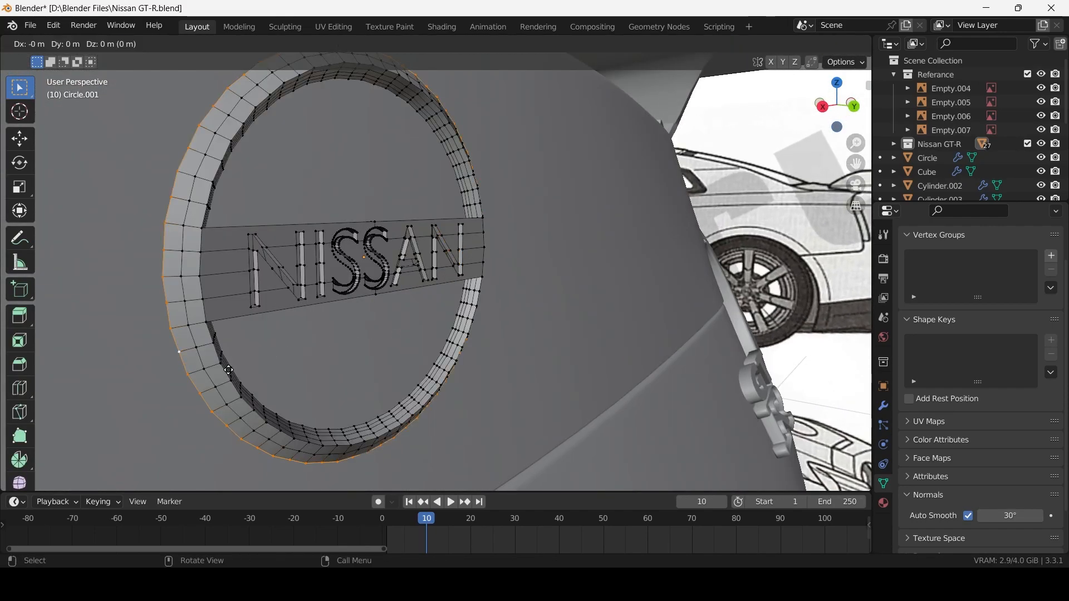
key("y")
left_click(206, 370)
middle_click_drag(383, 421, 412, 432)
scroll(384, 428, "down", 4)
key("ctrl+z")
Step: Push the emblem ring's selected rim edges along Y toward the body and return to object mode
scroll(384, 428, "up", 4)
scroll(398, 436, "down", 4)
key("g")
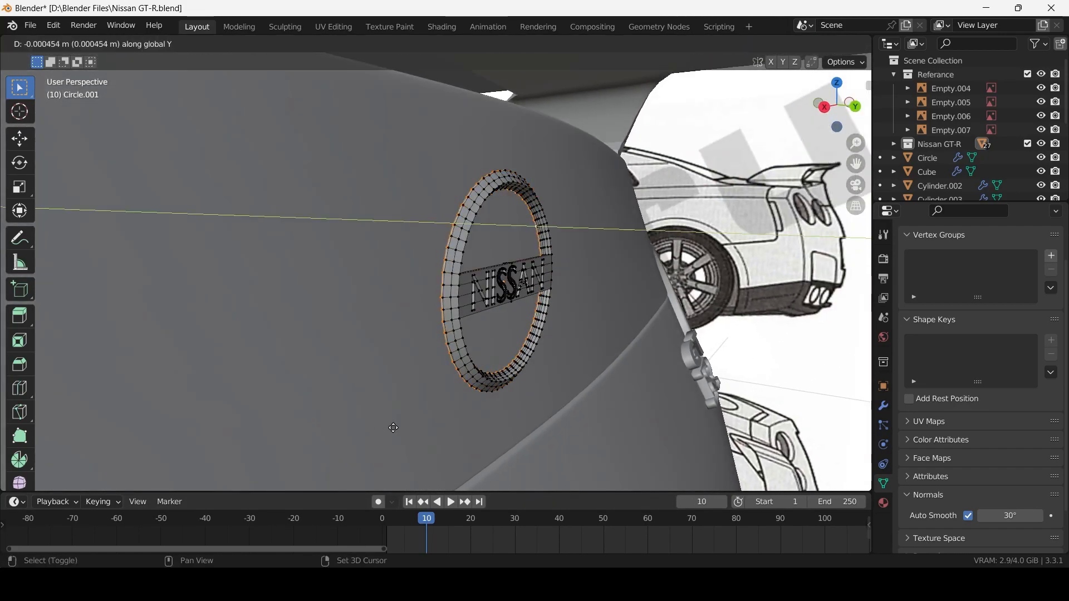
left_click(330, 420)
scroll(395, 395, "down", 6)
key("Tab")
Step: Tilt the emblem about 14.5° around X to match the trunk slope and move it along Y toward the surface
middle_click_drag(396, 393, 493, 401)
key("r")
key("x")
left_click(504, 405)
key("g")
key("y")
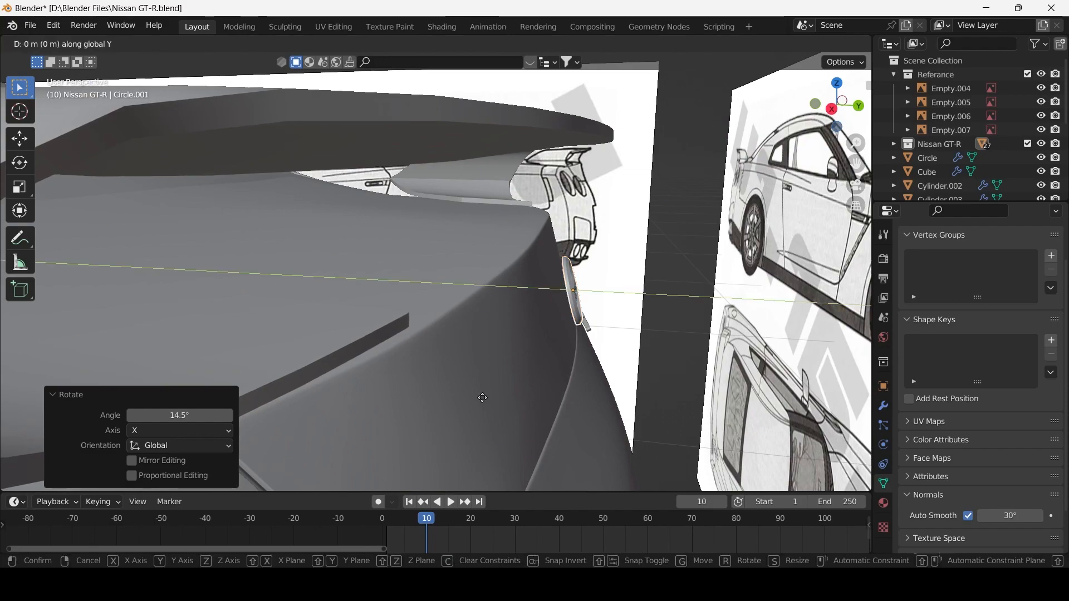
left_click(410, 409)
Step: Tilt the emblem about 2.35° more around X and nudge it about -0.0007 m along Y against the trunk
key("r")
key("x")
left_click(520, 412)
middle_click_drag(520, 412, 307, 387)
scroll(398, 389, "up", 3)
key("g")
key("y")
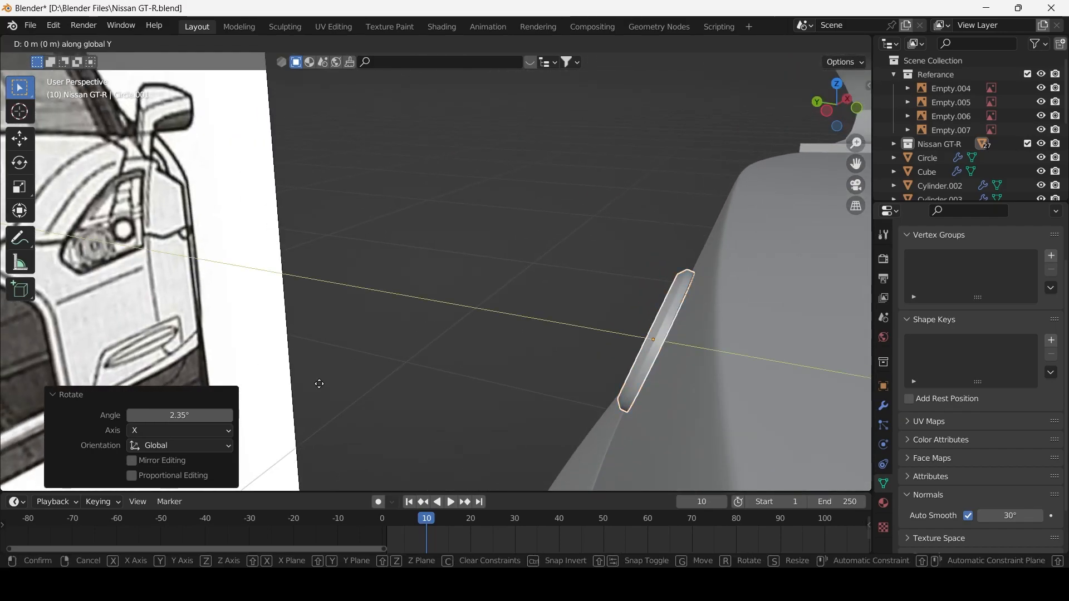
left_click(348, 386)
Step: Fine-tune the emblem's tilt around X against the trunk surface and inspect its fit from the rear
key("r")
key("x")
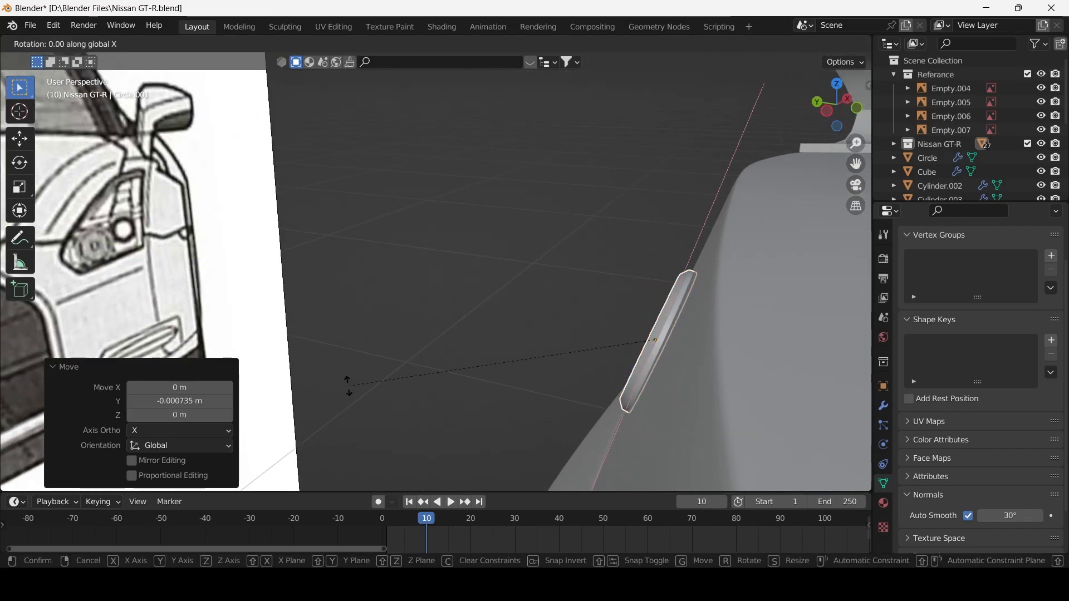
left_click(366, 406)
middle_click_drag(366, 406, 613, 411)
key("Tab")
key("Tab")
scroll(614, 410, "down", 4)
middle_click_drag(528, 428, 493, 386)
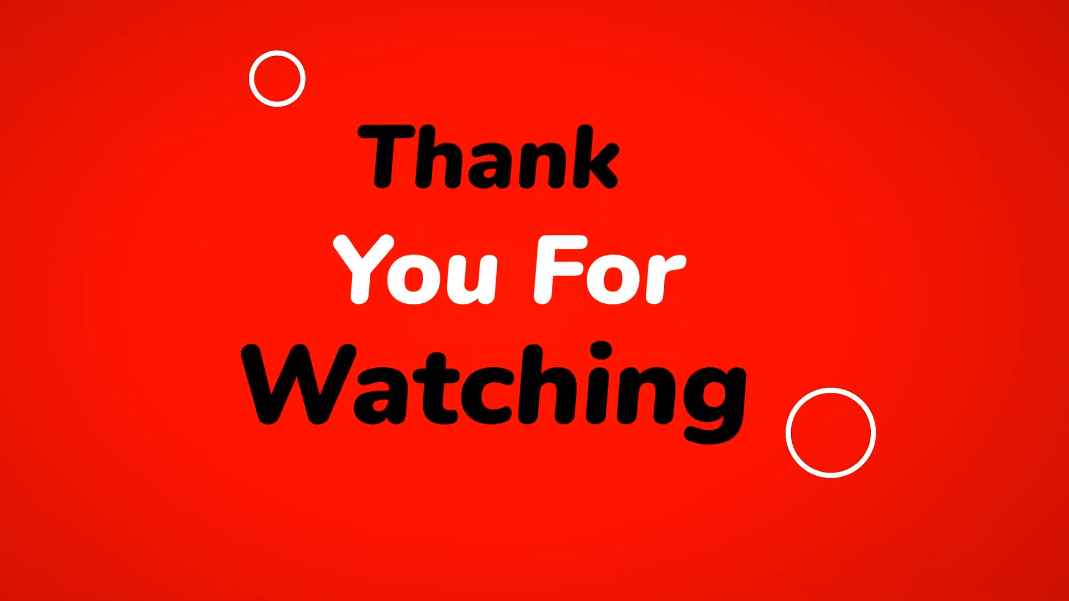